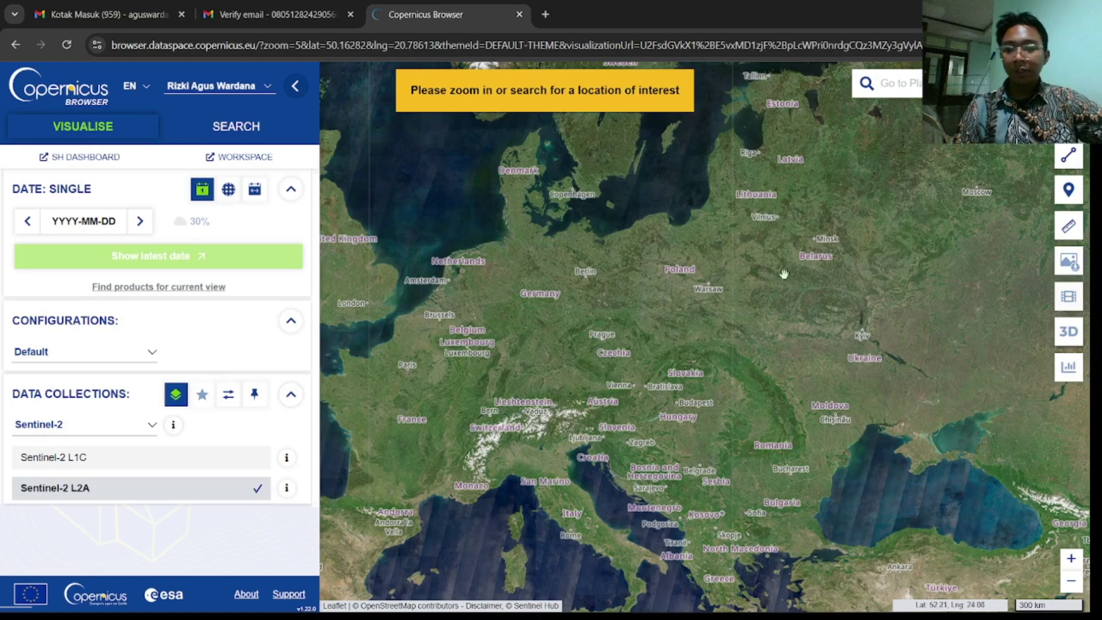
Switch to product search mode and locate Pulau Misool, Indonesia, so the whole island fits on the map
{"action": "left_click", "coordinate": [268, 137]}
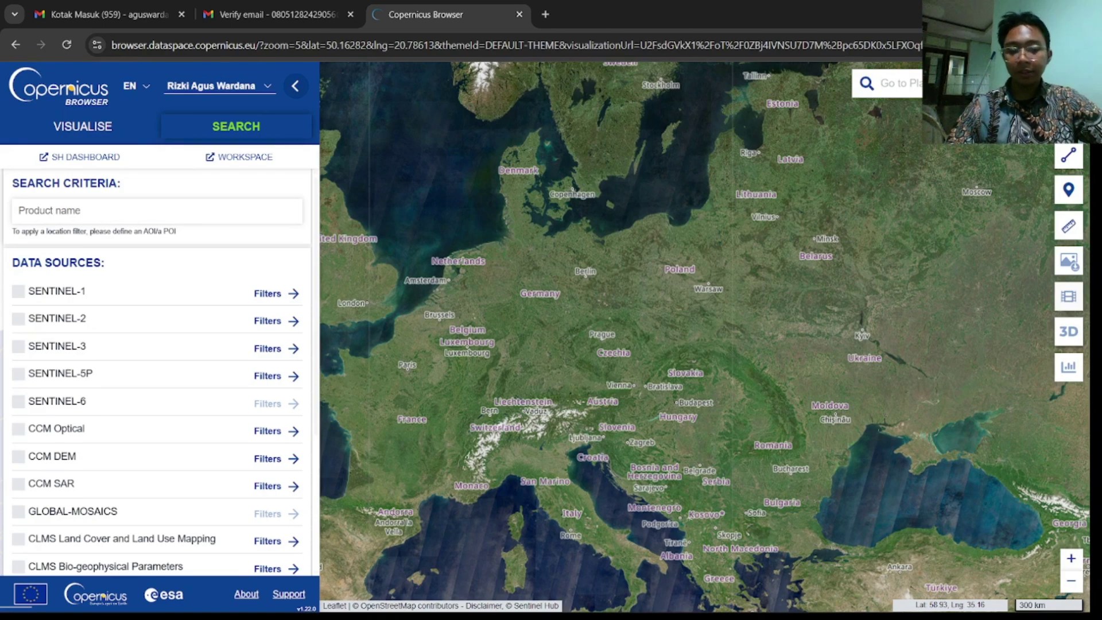
{"action": "type", "text": "pulau mi"}
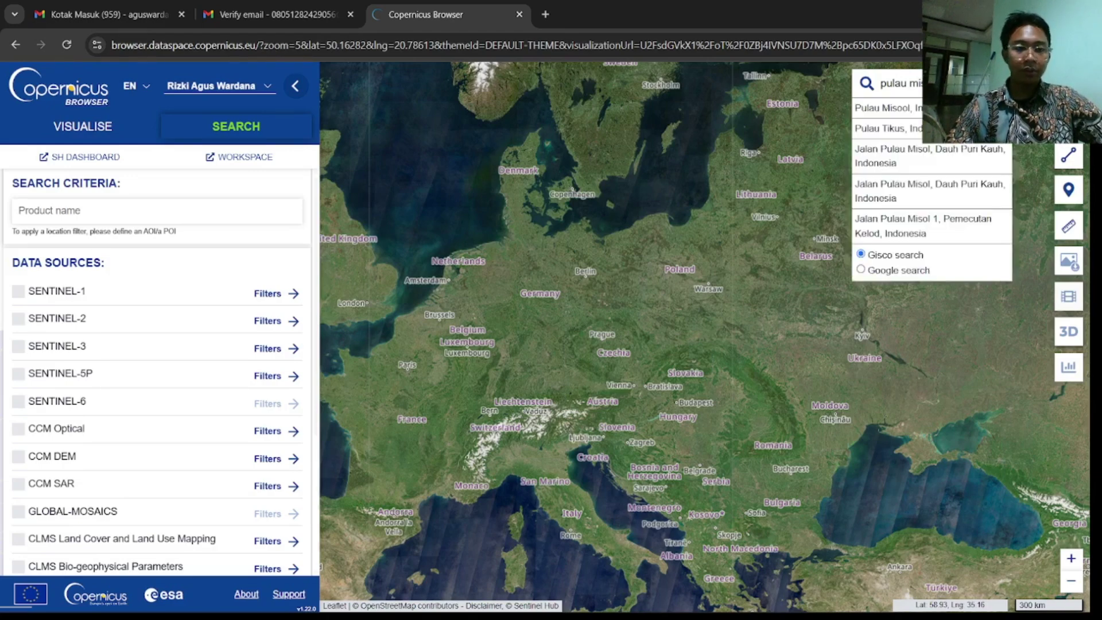
{"action": "left_click", "coordinate": [884, 108]}
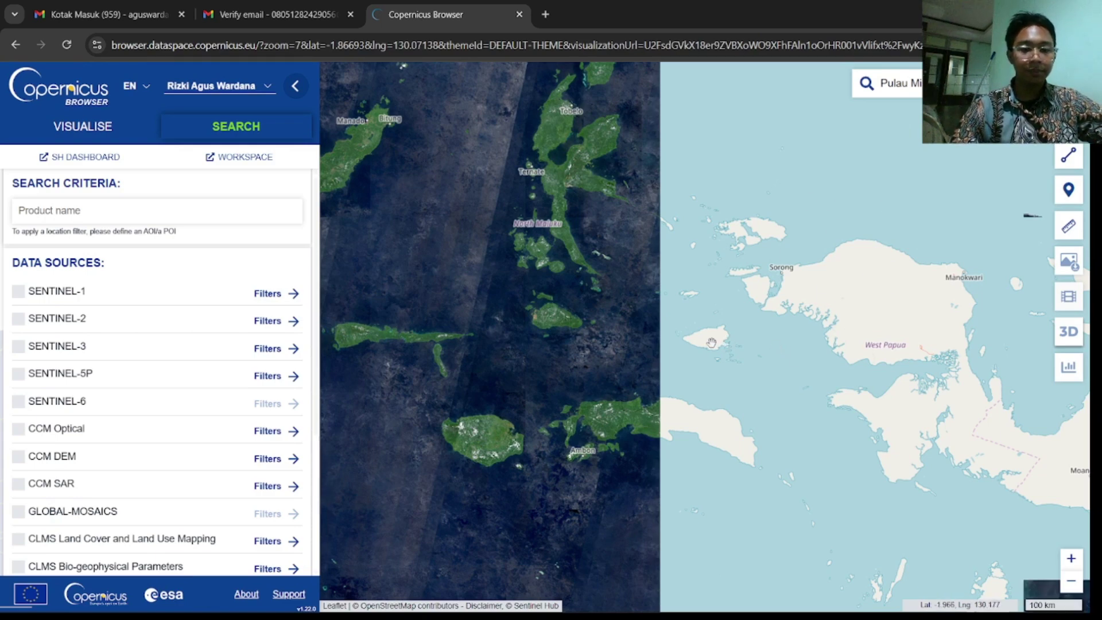
{"action": "scroll", "coordinate": [711, 343], "scroll_direction": "up", "scroll_amount": 2}
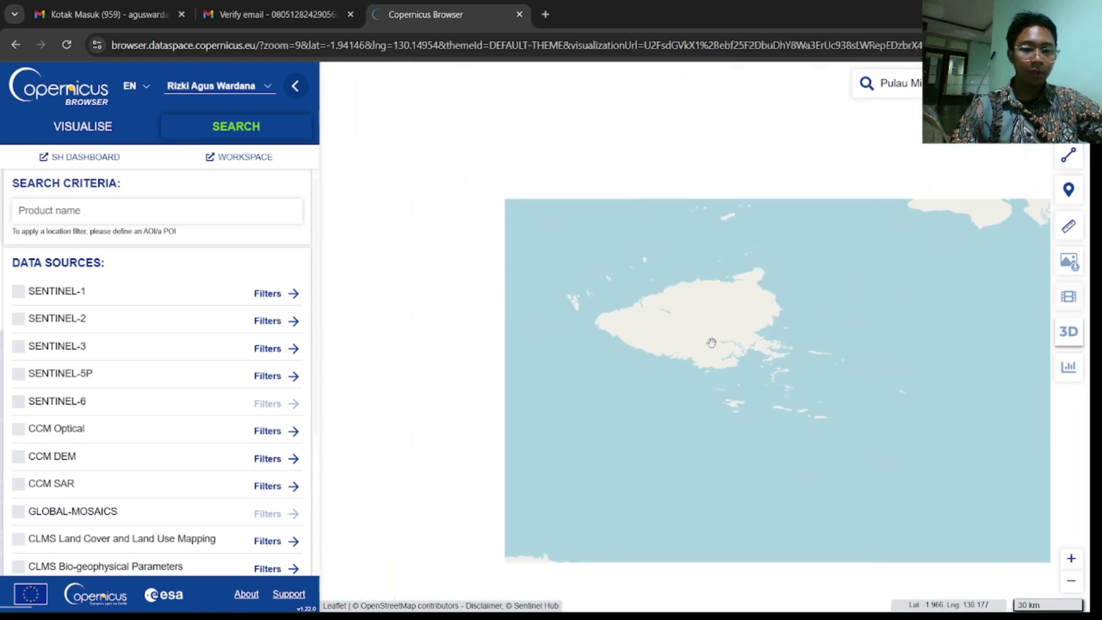
{"action": "scroll", "coordinate": [721, 343], "scroll_direction": "up", "scroll_amount": 2}
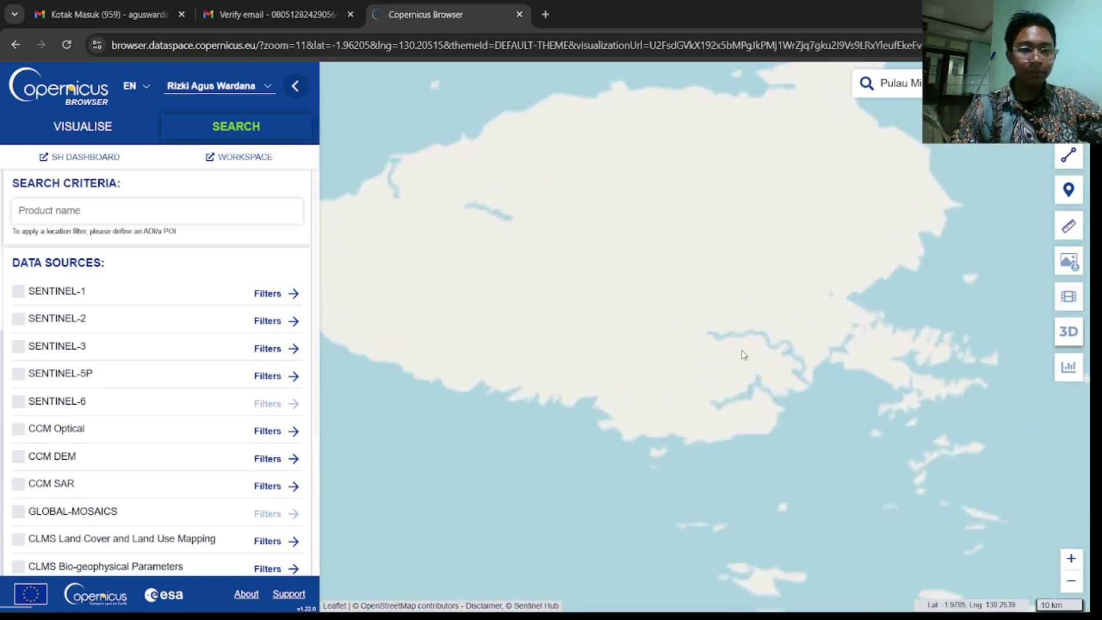
{"action": "left_click_drag", "start_coordinate": [743, 354], "coordinate": [667, 312]}
{"action": "scroll", "coordinate": [667, 312], "scroll_direction": "down", "scroll_amount": 1}
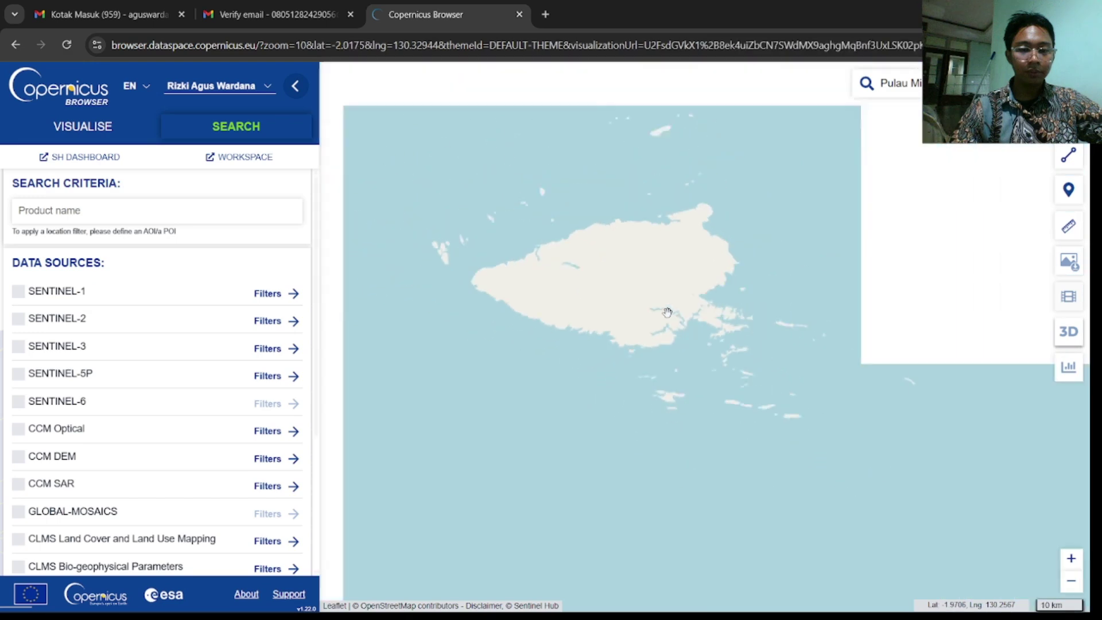
{"action": "scroll", "coordinate": [668, 312], "scroll_direction": "down", "scroll_amount": 1}
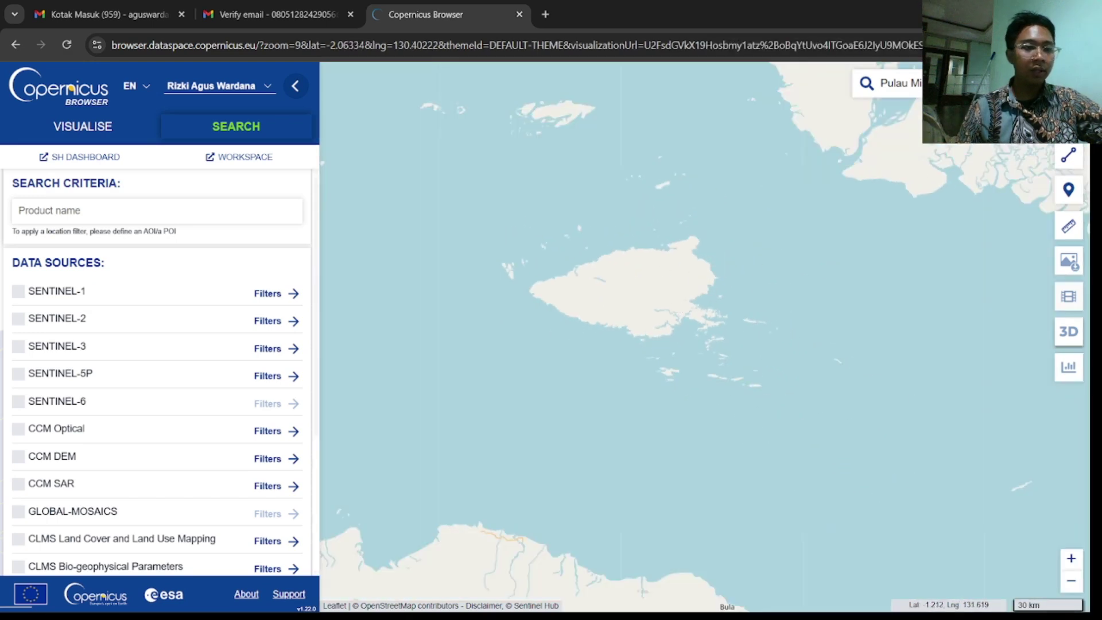
Draw a rectangular area of interest of about 405 km² over the islets off Misool's southeast coast
{"action": "mouse_move", "coordinate": [1068, 84]}
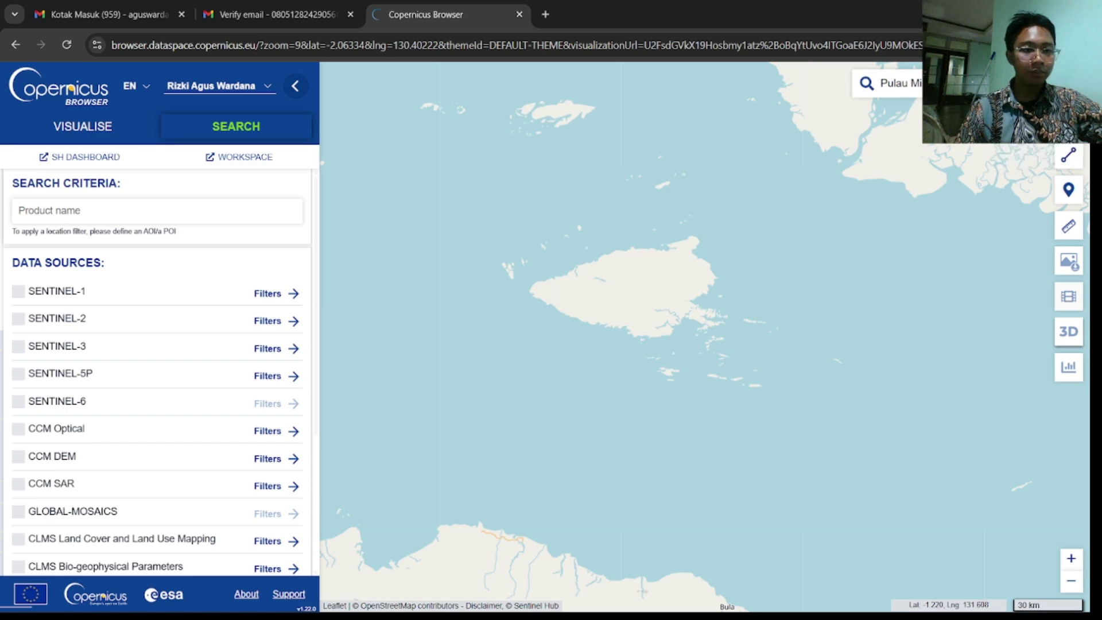
{"action": "left_click", "coordinate": [1068, 155]}
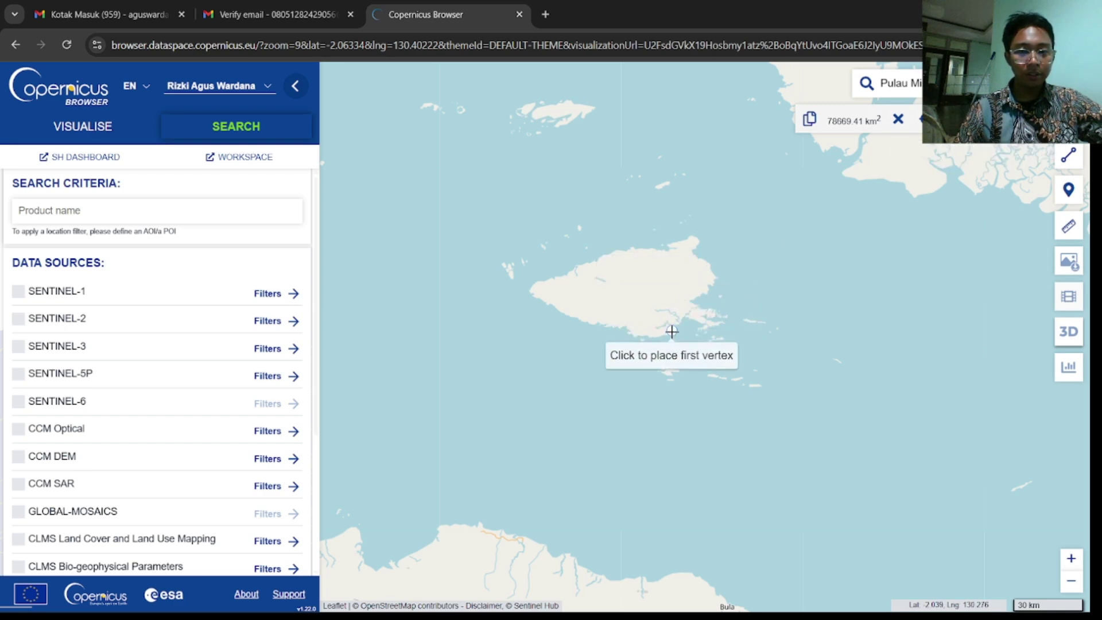
{"action": "left_click", "coordinate": [676, 299]}
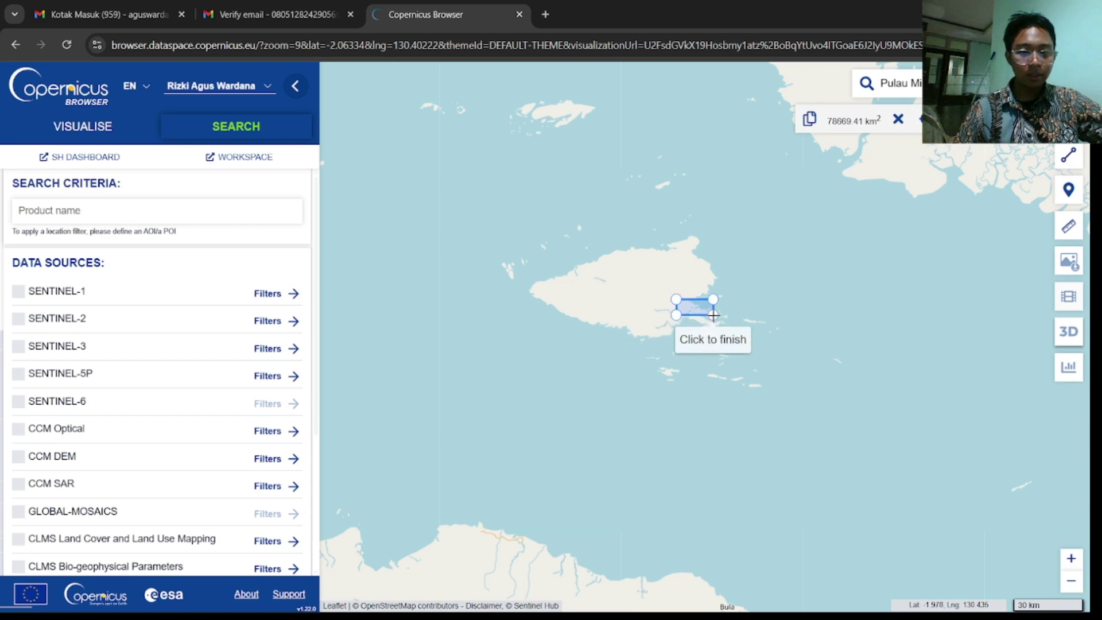
{"action": "left_click", "coordinate": [731, 340]}
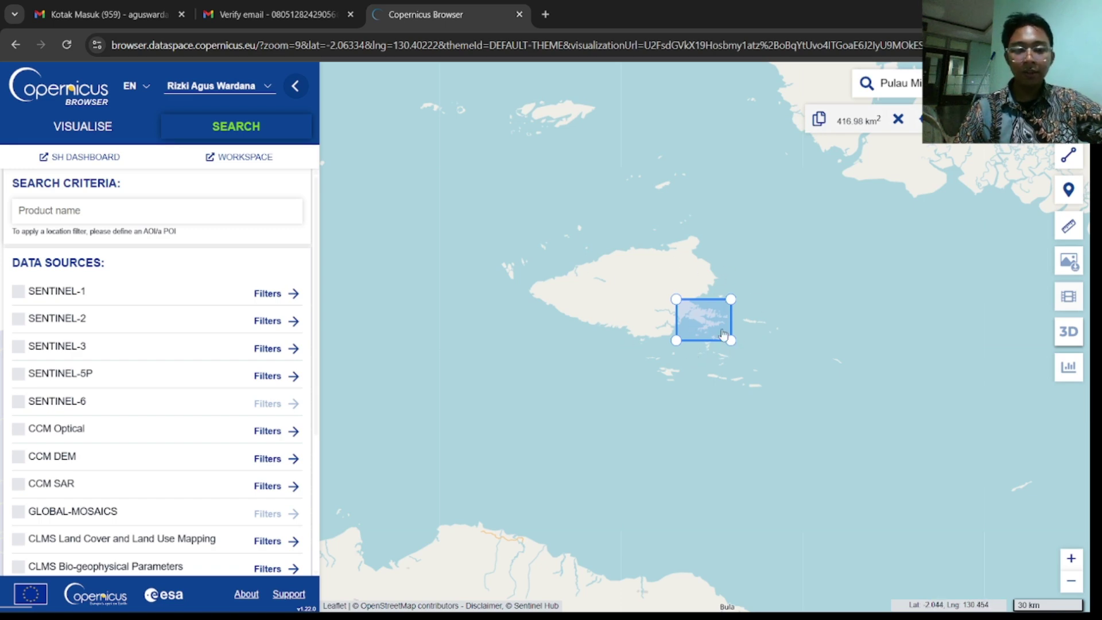
{"action": "mouse_move", "coordinate": [731, 304]}
{"action": "left_mouse_down"}
{"action": "mouse_move", "coordinate": [721, 317]}
{"action": "mouse_move", "coordinate": [732, 295]}
{"action": "mouse_move", "coordinate": [694, 310]}
{"action": "mouse_move", "coordinate": [713, 290]}
{"action": "mouse_move", "coordinate": [735, 302]}
{"action": "left_mouse_up"}
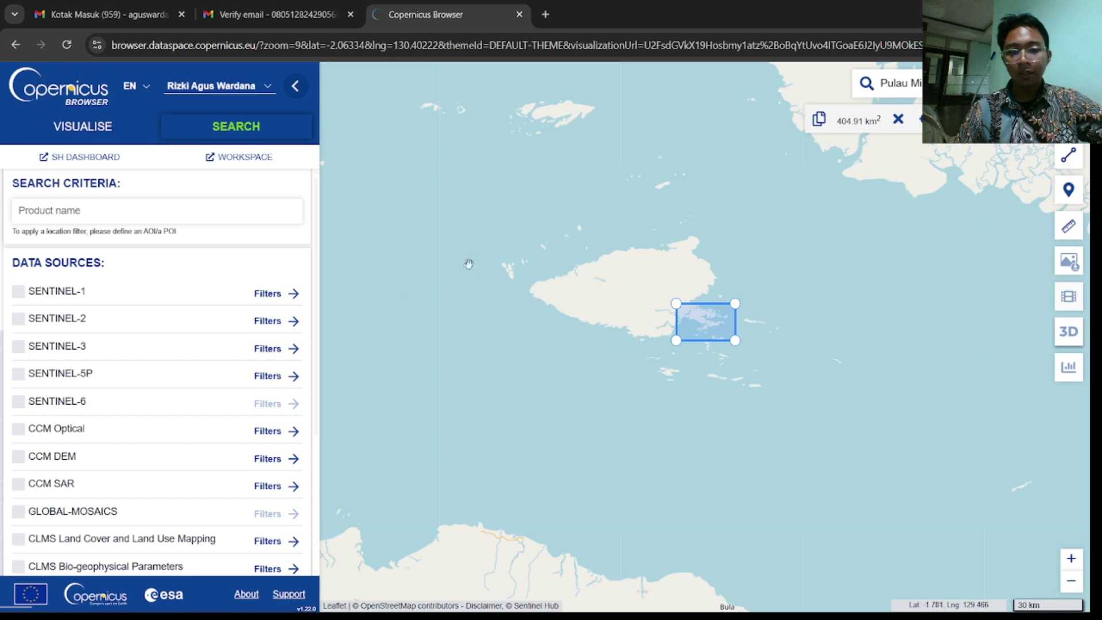
{"action": "left_click_drag", "start_coordinate": [715, 329], "coordinate": [712, 327]}
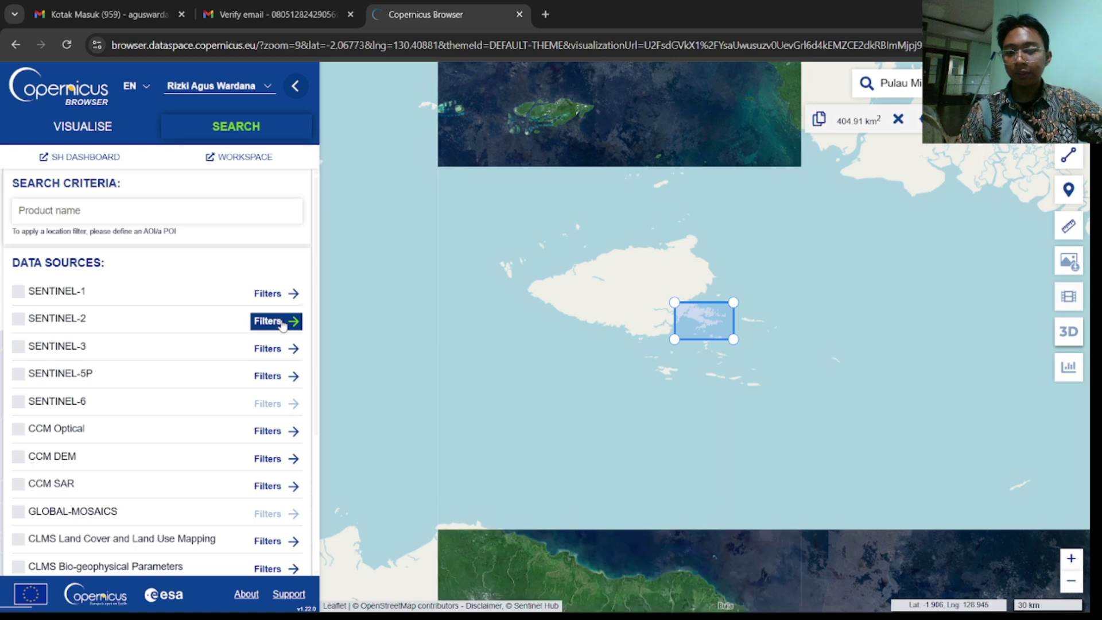
Choose Sentinel-2 MSI as the data source, with maximum cloud cover of 13% and the L1C product level
{"action": "left_click", "coordinate": [282, 323]}
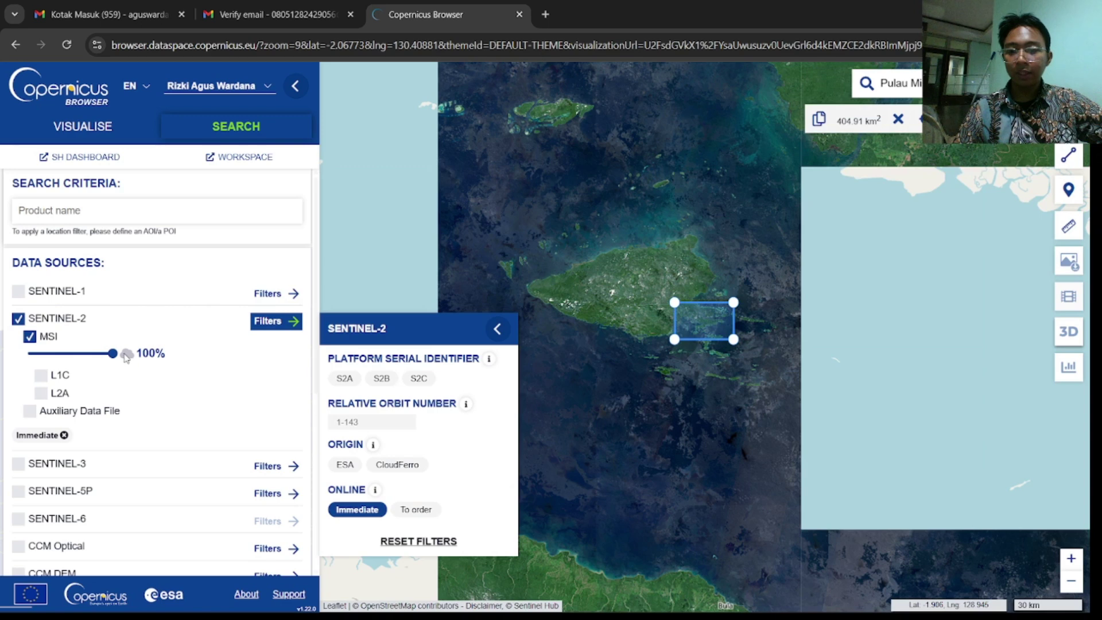
{"action": "left_click_drag", "start_coordinate": [112, 353], "coordinate": [39, 353]}
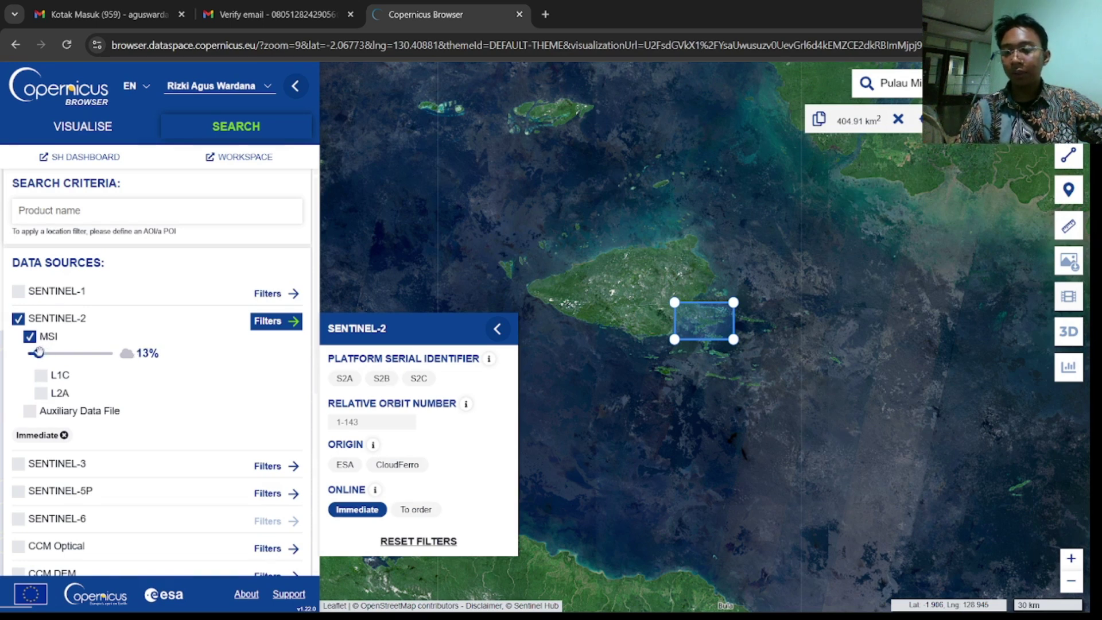
{"action": "left_click", "coordinate": [43, 378]}
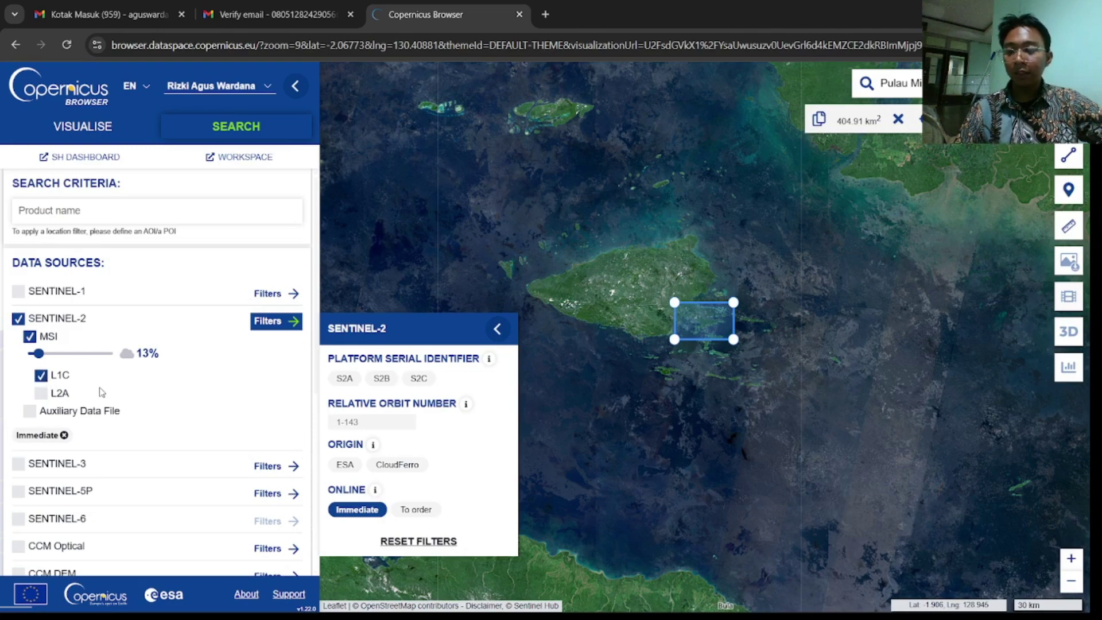
Set the time range from 2022-09-09 until 2022-10-09 and run the product search
{"action": "scroll", "coordinate": [155, 389], "scroll_direction": "down", "scroll_amount": 5}
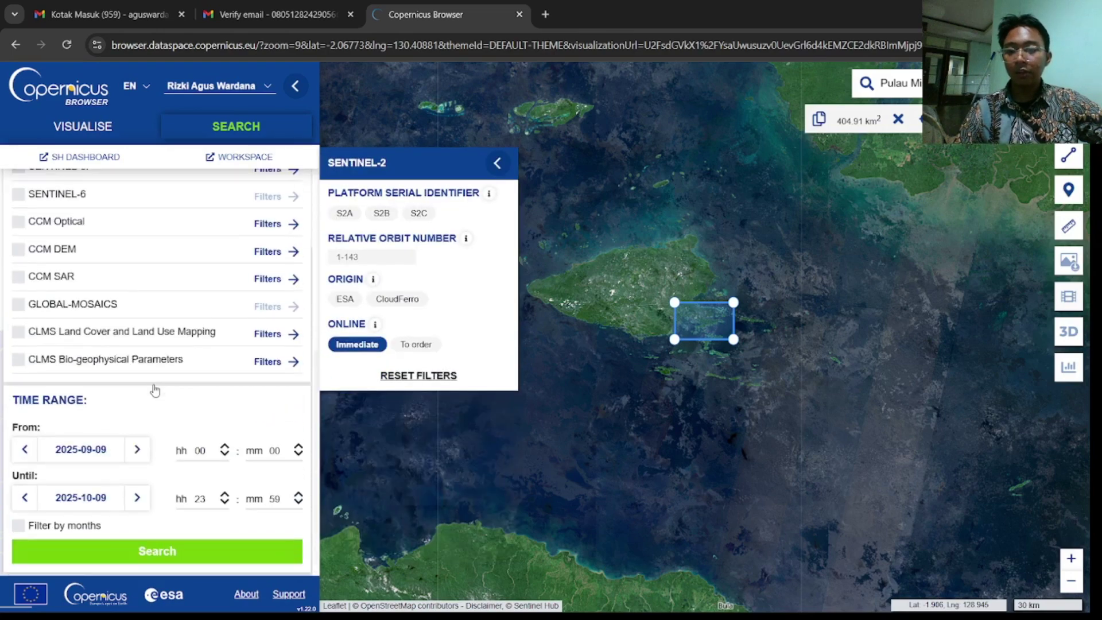
{"action": "left_click", "coordinate": [79, 455]}
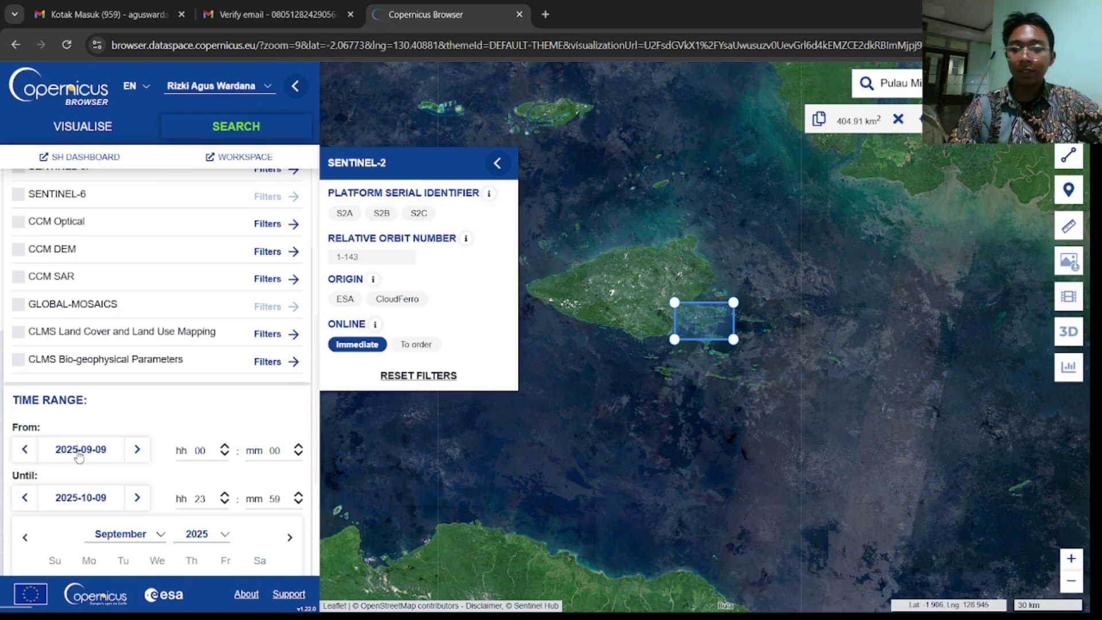
{"action": "key", "text": "BackSpace"}
{"action": "type", "text": "2"}
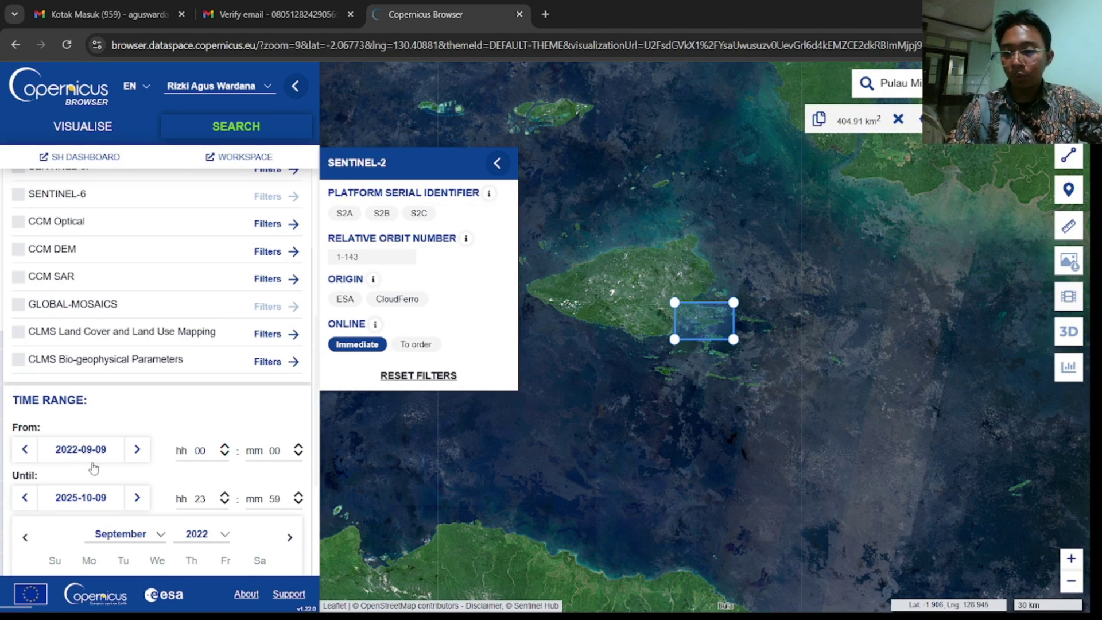
{"action": "left_click", "coordinate": [79, 503]}
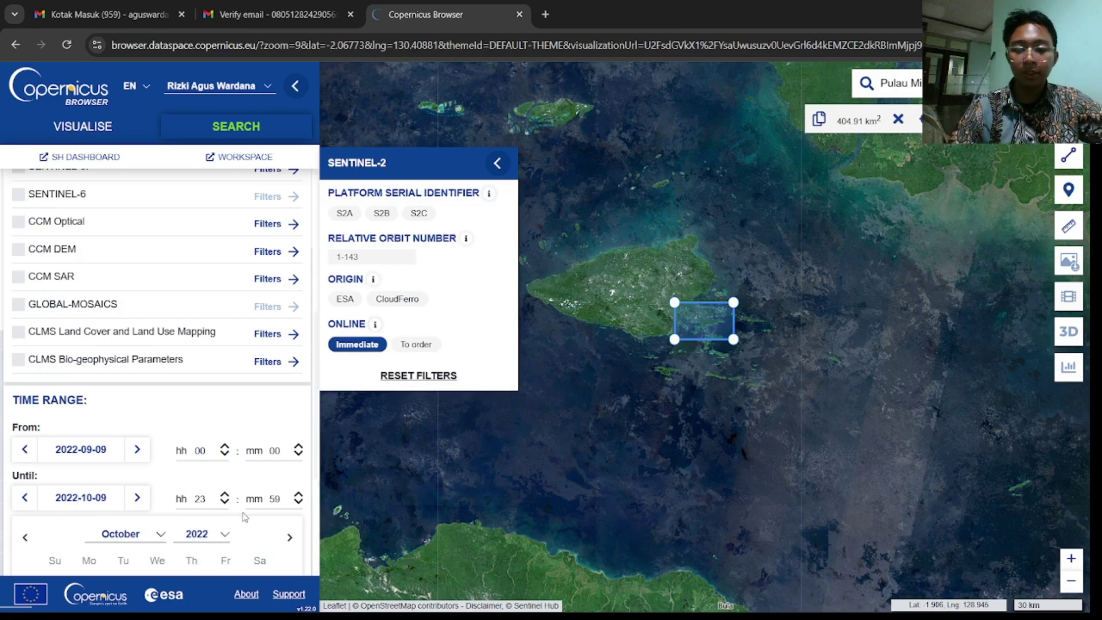
{"action": "scroll", "coordinate": [226, 514], "scroll_direction": "down", "scroll_amount": 4}
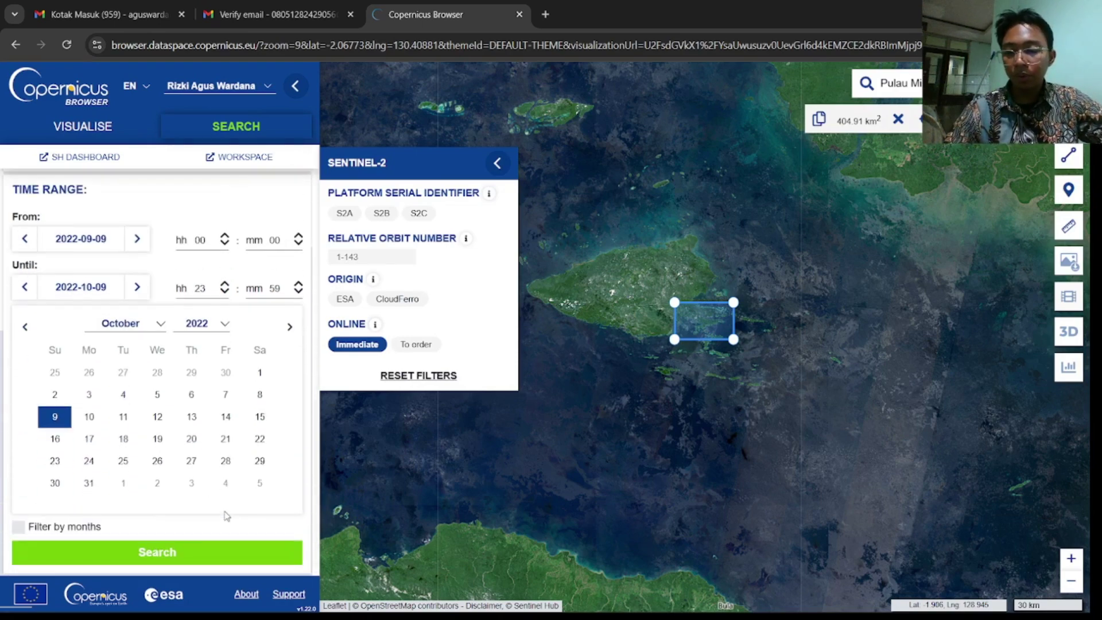
{"action": "left_click", "coordinate": [222, 550]}
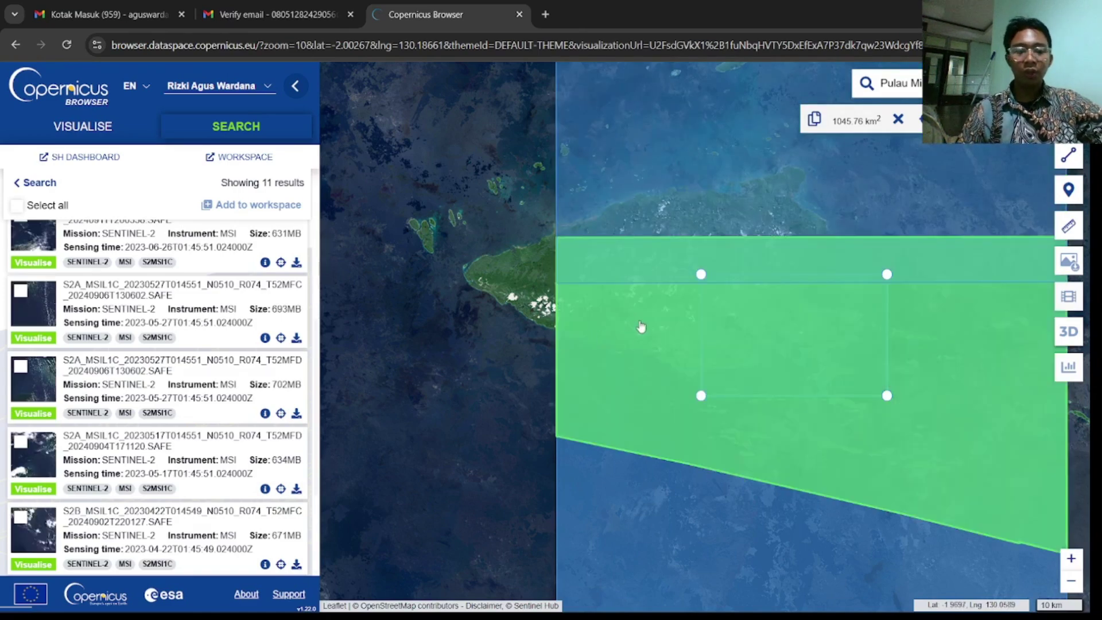
Examine the Sentinel-2 L1C products found and the product lists of the northern and southern footprints over the area of interest
{"action": "scroll", "coordinate": [232, 308], "scroll_direction": "up", "scroll_amount": 3}
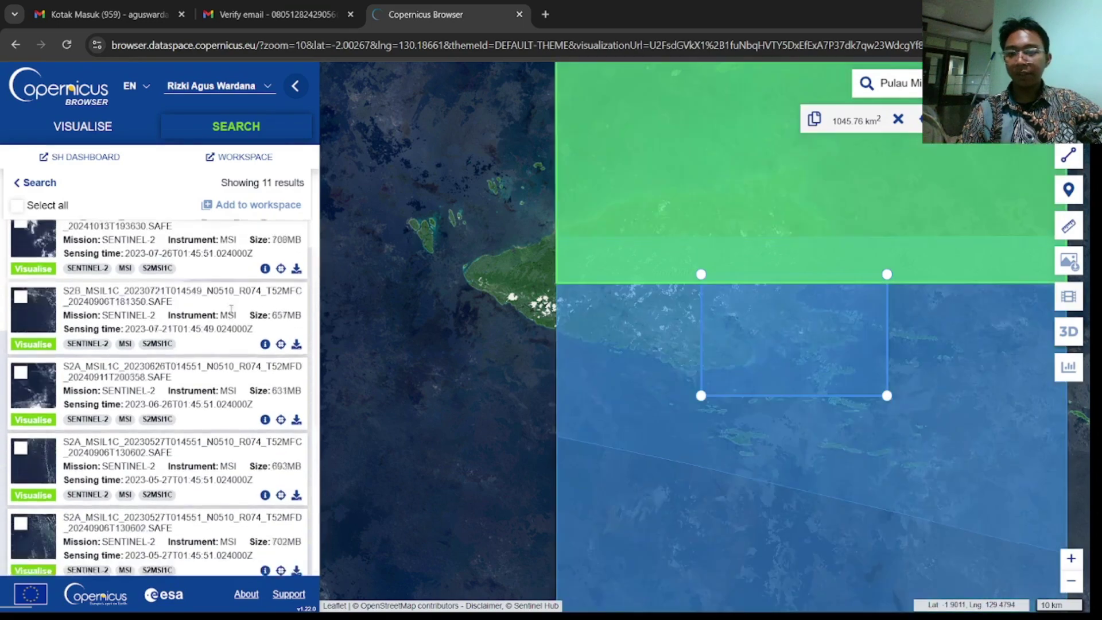
{"action": "scroll", "coordinate": [231, 308], "scroll_direction": "up", "scroll_amount": 3}
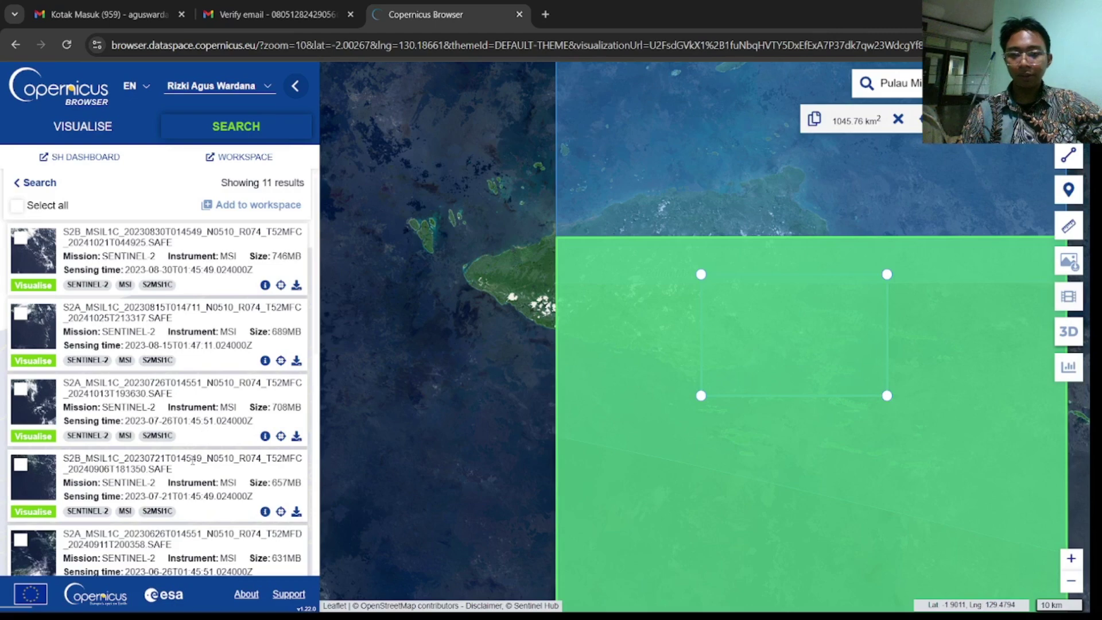
{"action": "scroll", "coordinate": [193, 459], "scroll_direction": "down", "scroll_amount": 2}
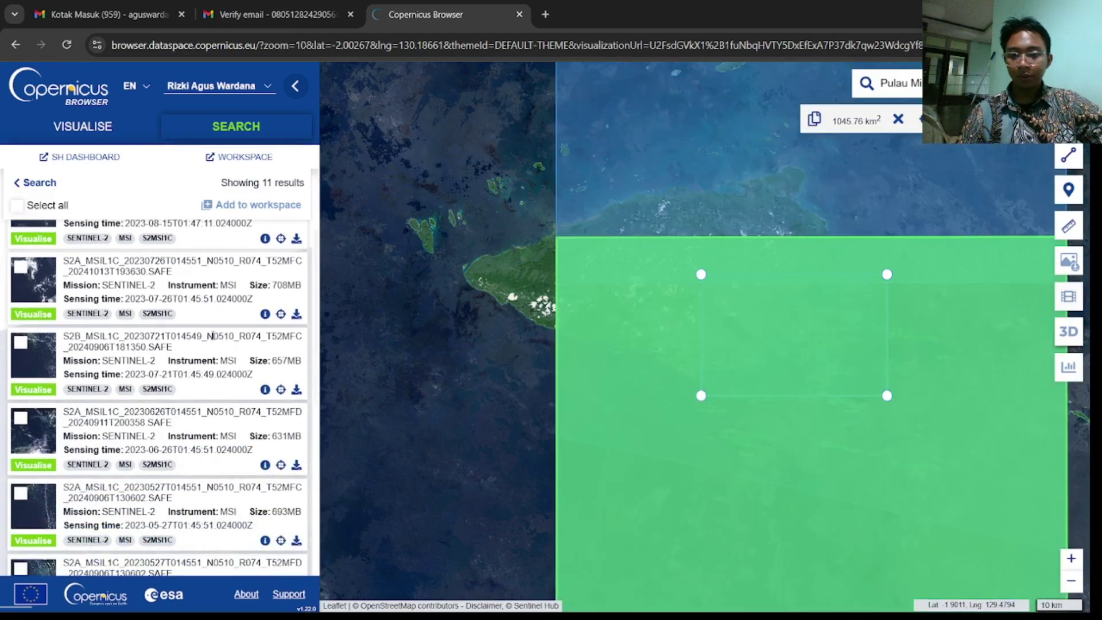
{"action": "scroll", "coordinate": [215, 290], "scroll_direction": "up", "scroll_amount": 2}
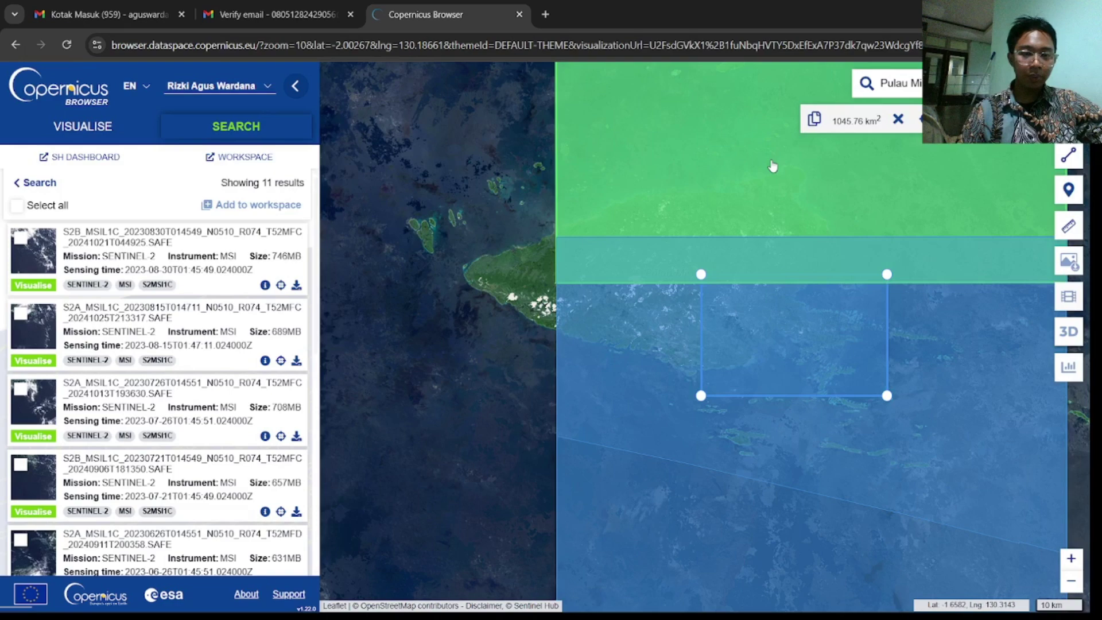
{"action": "left_click", "coordinate": [832, 212]}
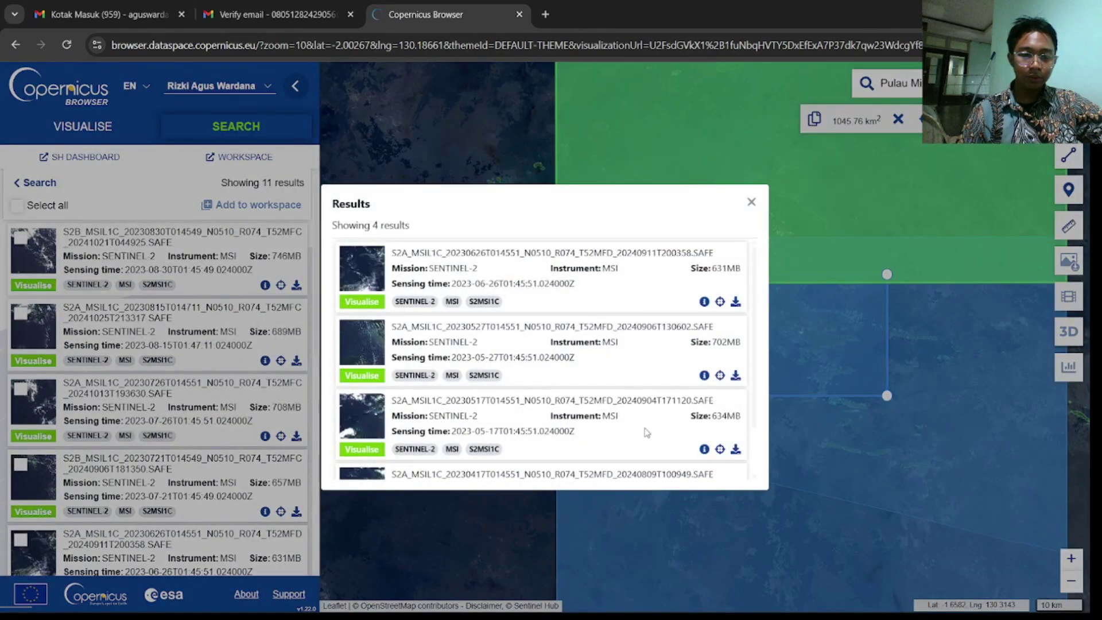
{"action": "scroll", "coordinate": [645, 464], "scroll_direction": "down", "scroll_amount": 1}
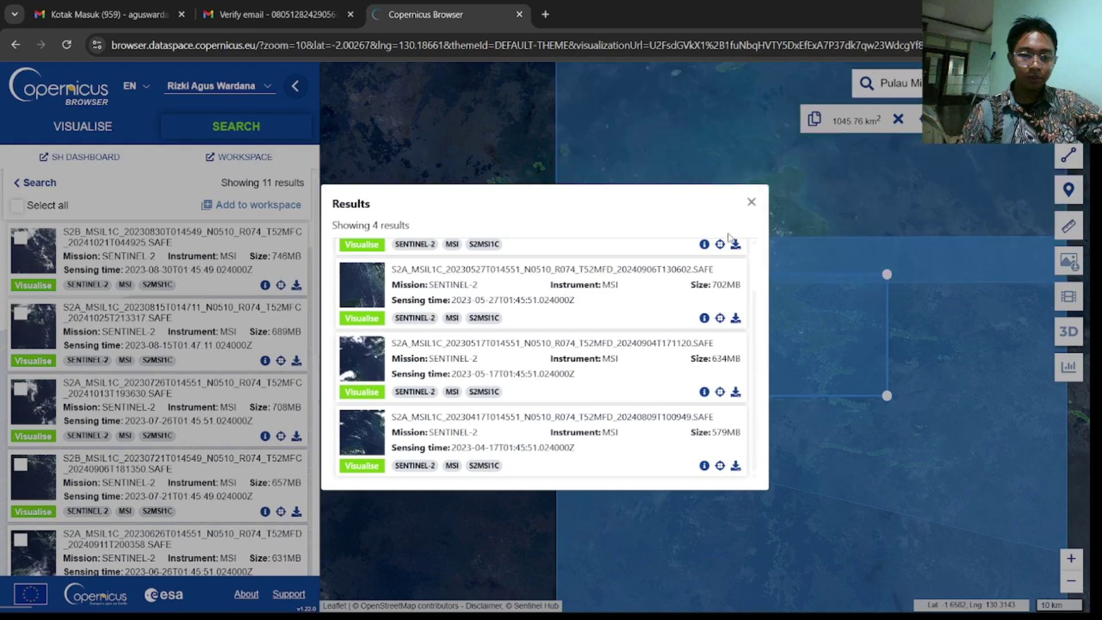
{"action": "left_click", "coordinate": [751, 202]}
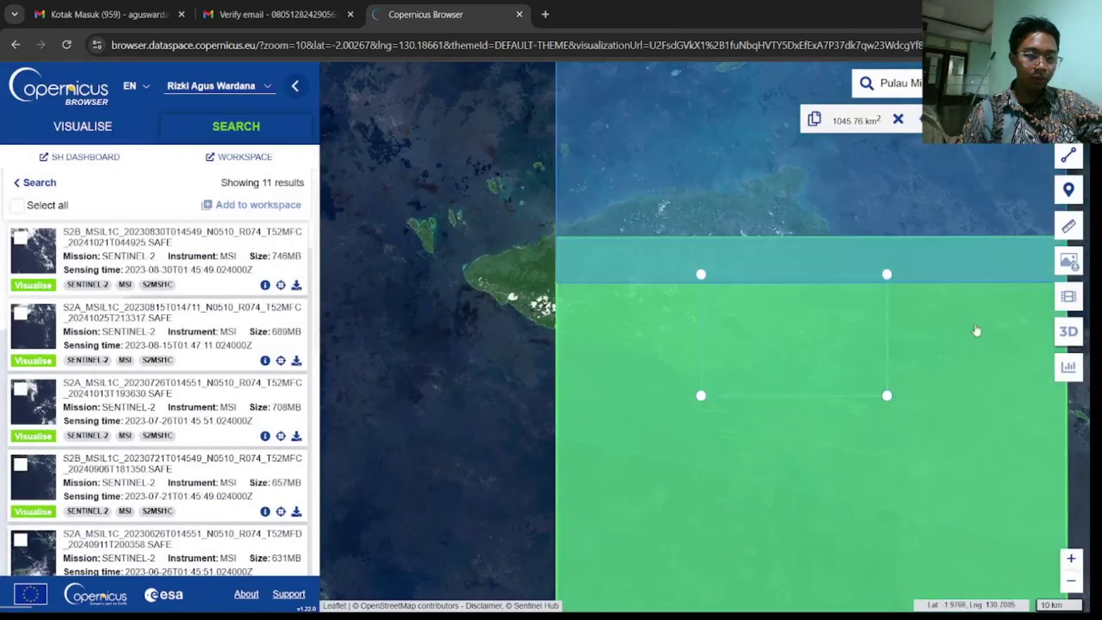
{"action": "left_click", "coordinate": [976, 330]}
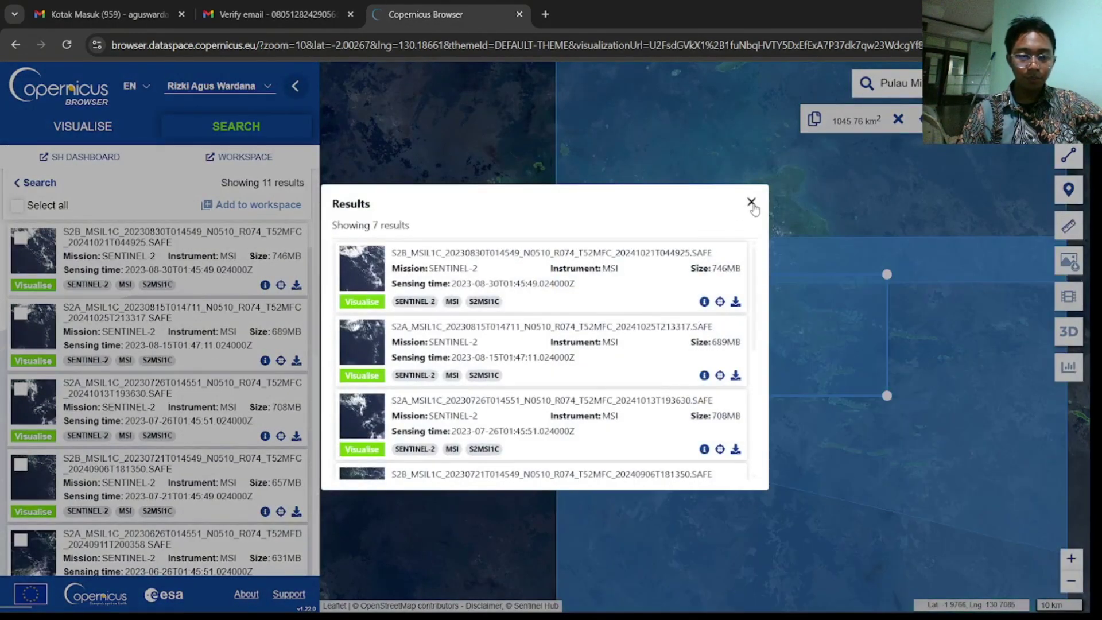
{"action": "left_click", "coordinate": [751, 202]}
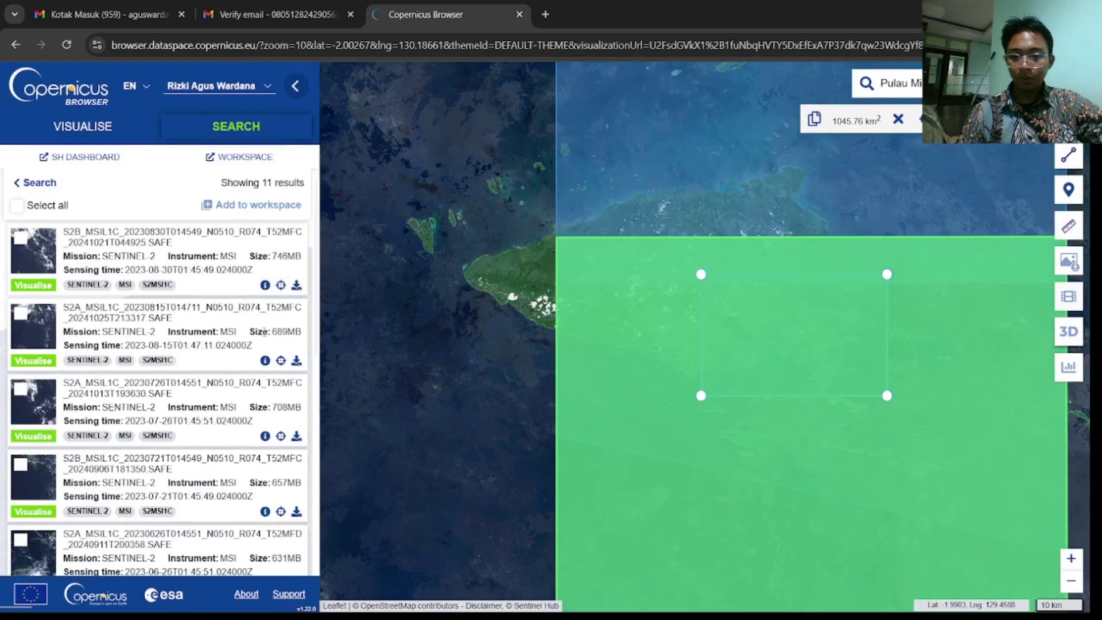
Start downloading the S2B L1C product sensed on 2023-08-30, and cancel the download
{"action": "scroll", "coordinate": [210, 345], "scroll_direction": "down", "scroll_amount": 2}
{"action": "scroll", "coordinate": [210, 344], "scroll_direction": "up", "scroll_amount": 2}
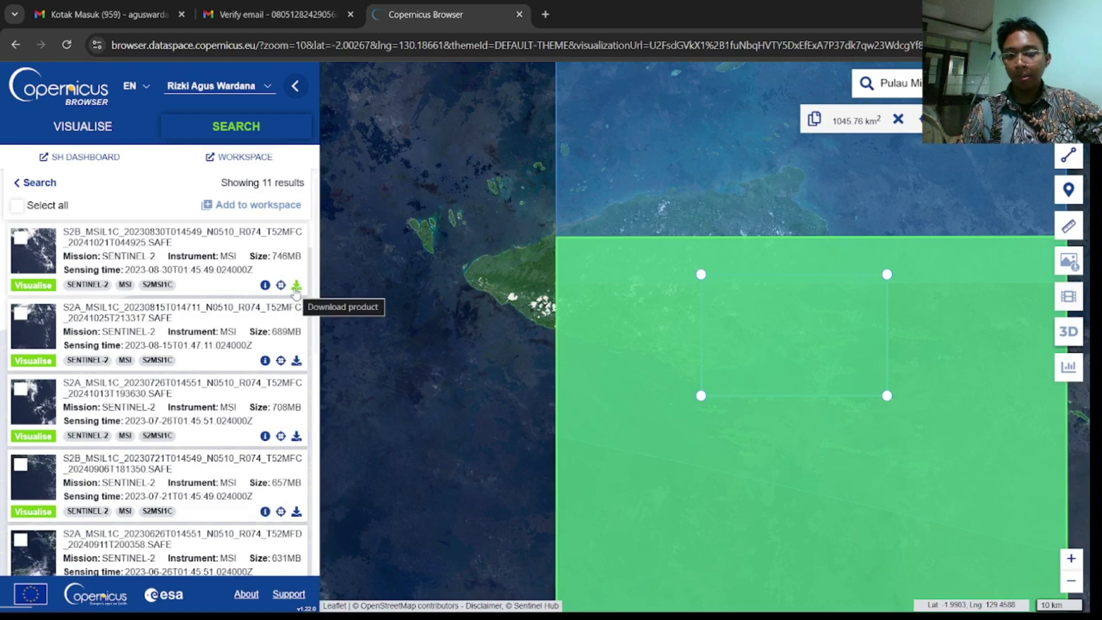
{"action": "left_click", "coordinate": [296, 285]}
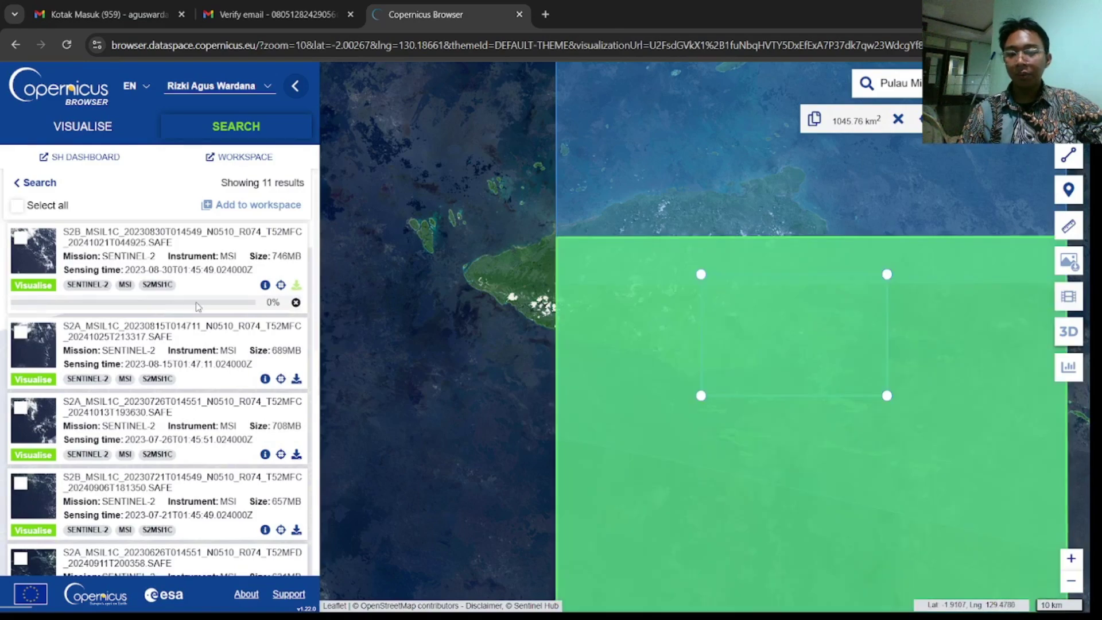
{"action": "left_click", "coordinate": [296, 305]}
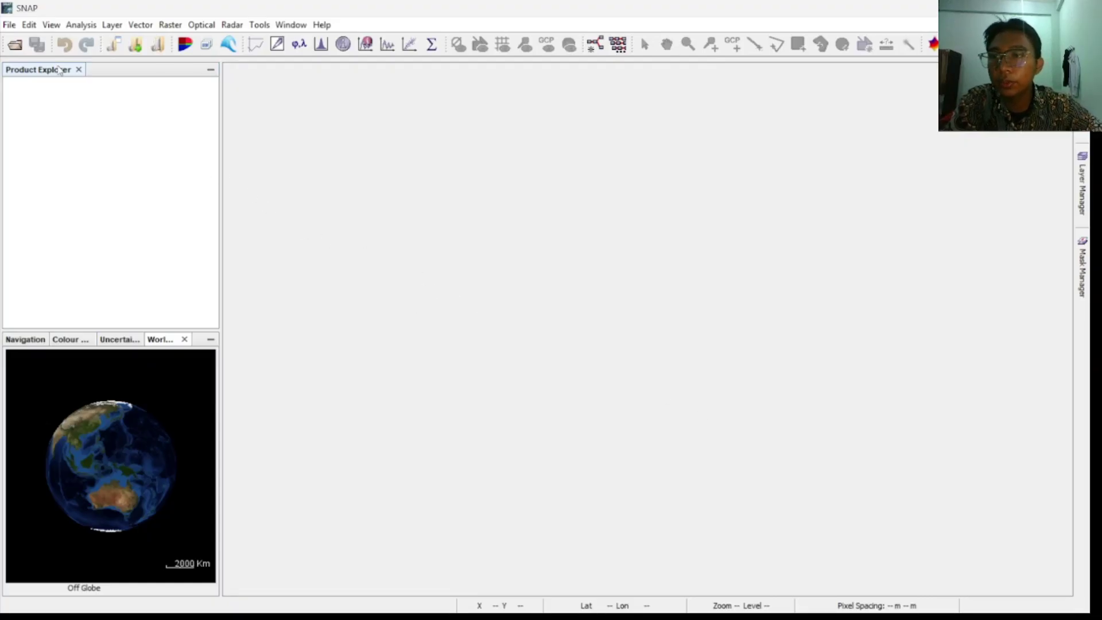
Examine the available and installed plugins in the plugin manager, and close it
{"action": "left_click", "coordinate": [14, 26]}
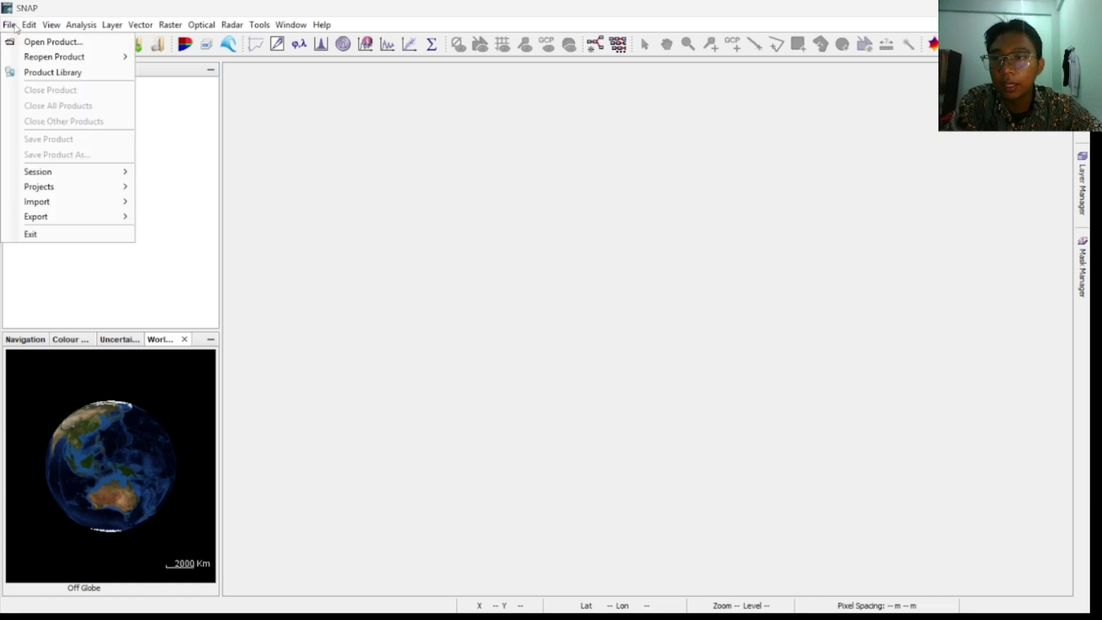
{"action": "left_click", "coordinate": [251, 32]}
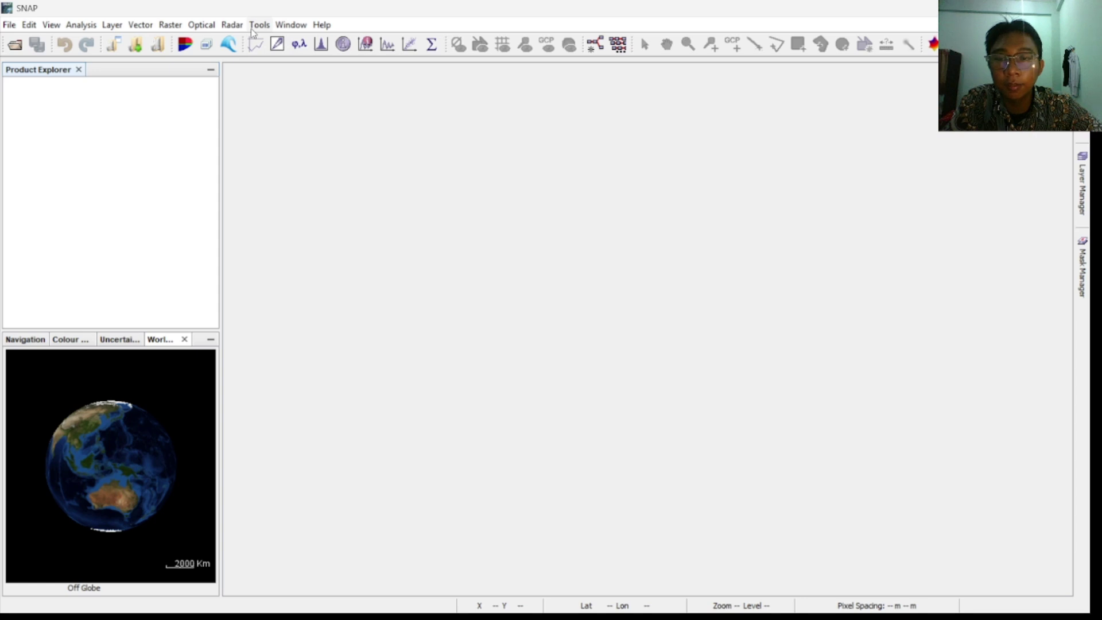
{"action": "left_click", "coordinate": [252, 32]}
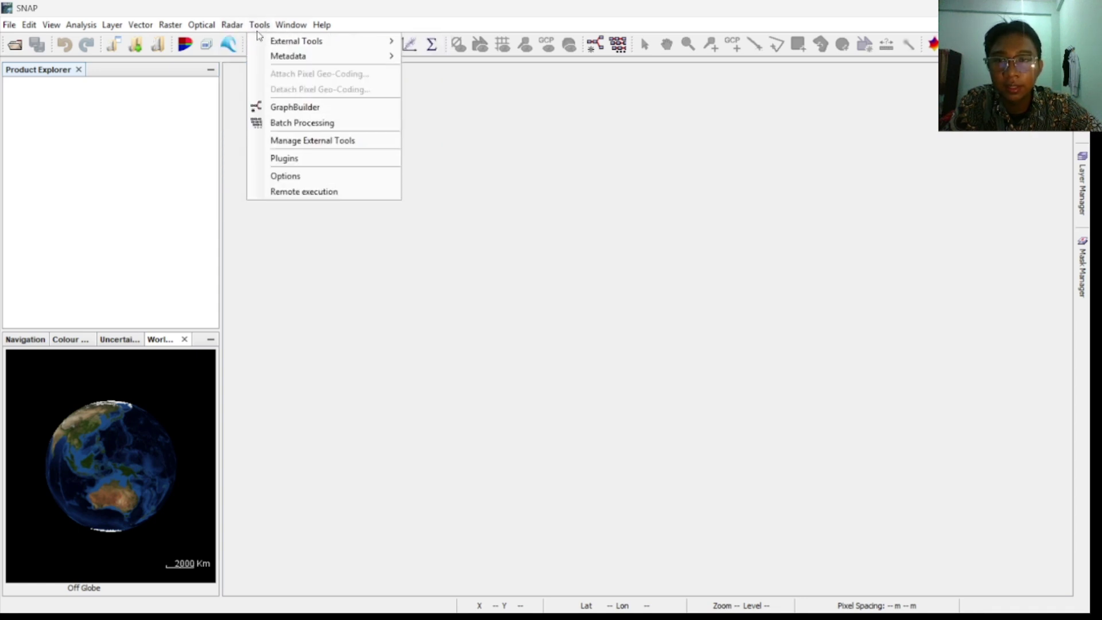
{"action": "left_click", "coordinate": [306, 161]}
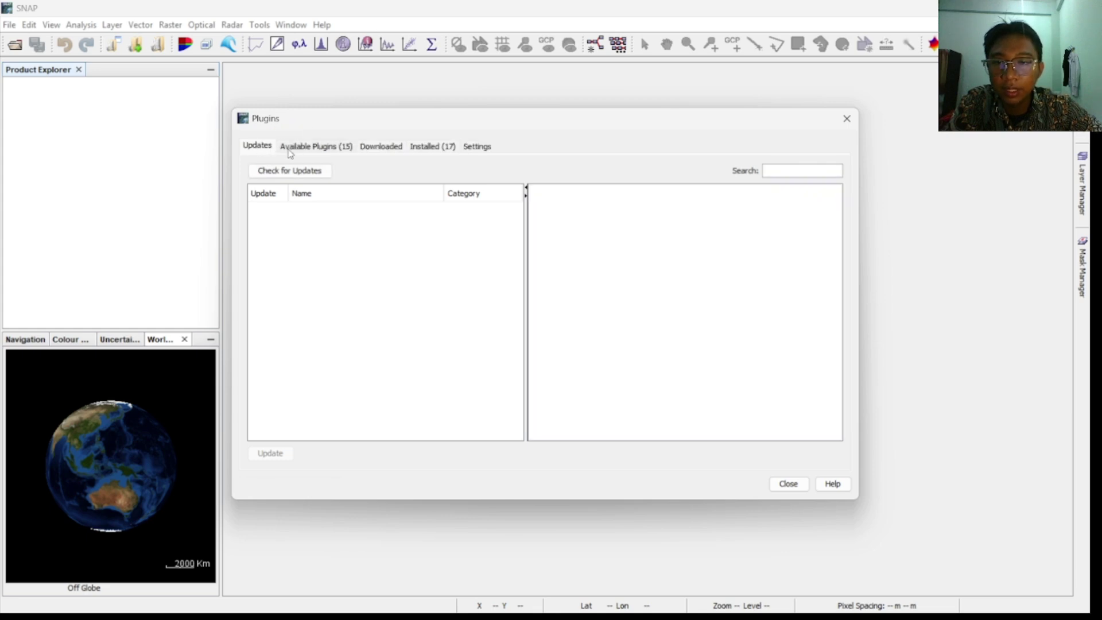
{"action": "left_click", "coordinate": [290, 152]}
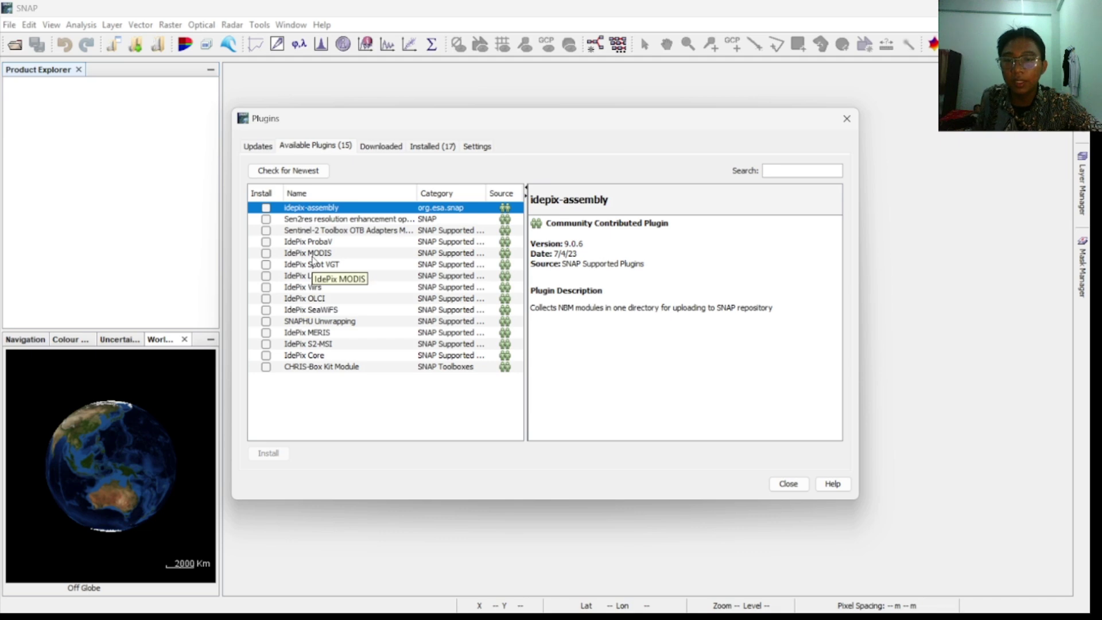
{"action": "left_click", "coordinate": [419, 146]}
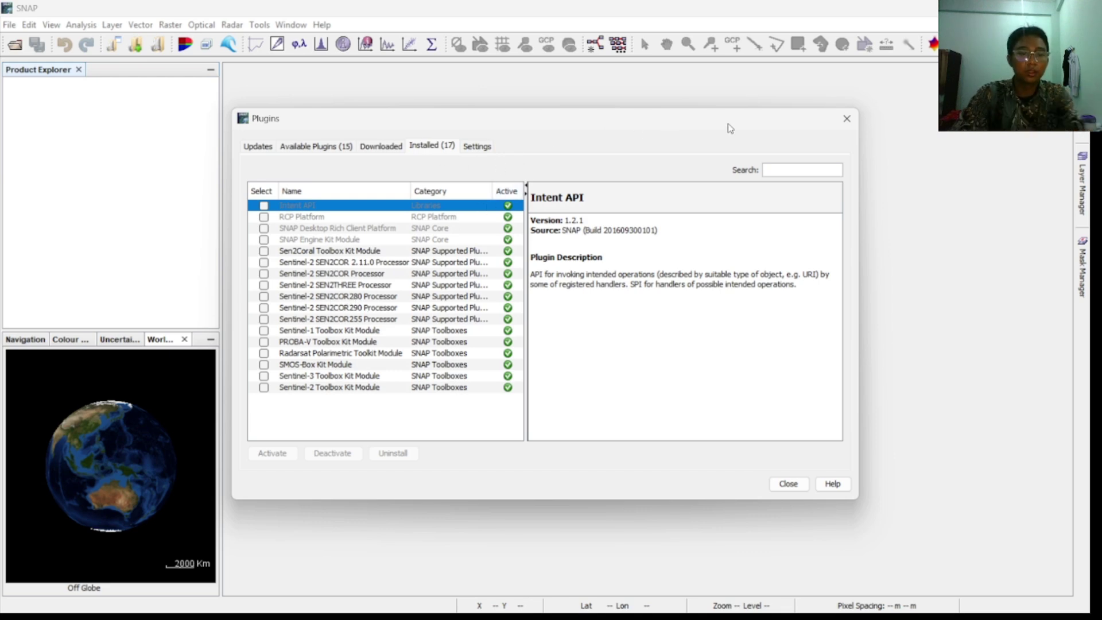
{"action": "left_click", "coordinate": [847, 118]}
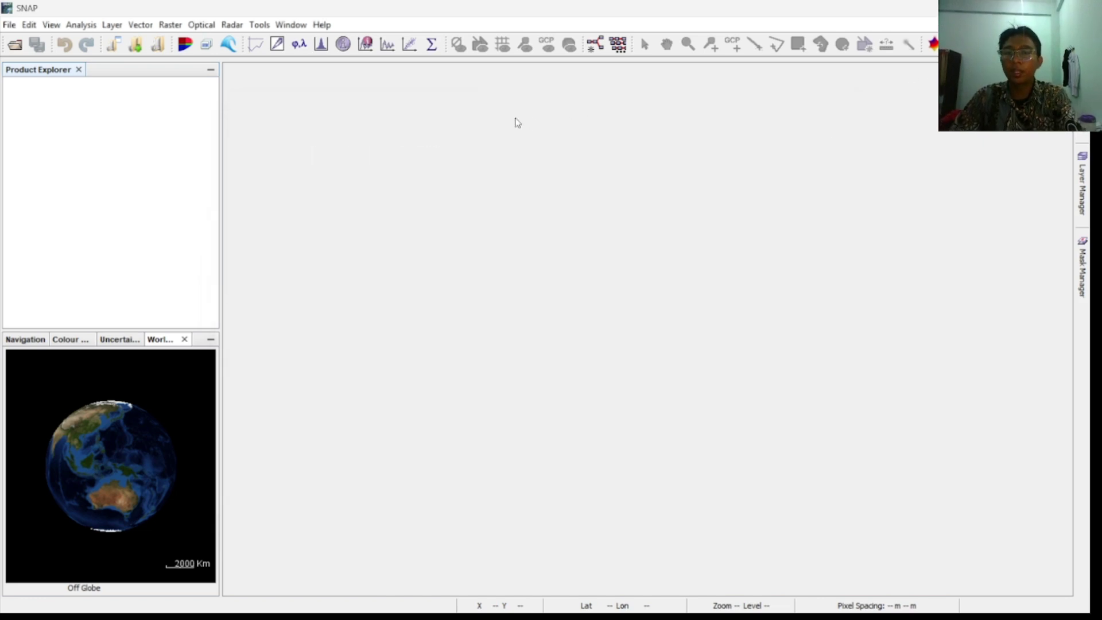
Import MTD_MSIL1C.xml from the S2B_MSIL1C_20240117T014549 product folder as a Sentinel-2 S2-MSI L1C optical product
{"action": "left_click", "coordinate": [10, 25]}
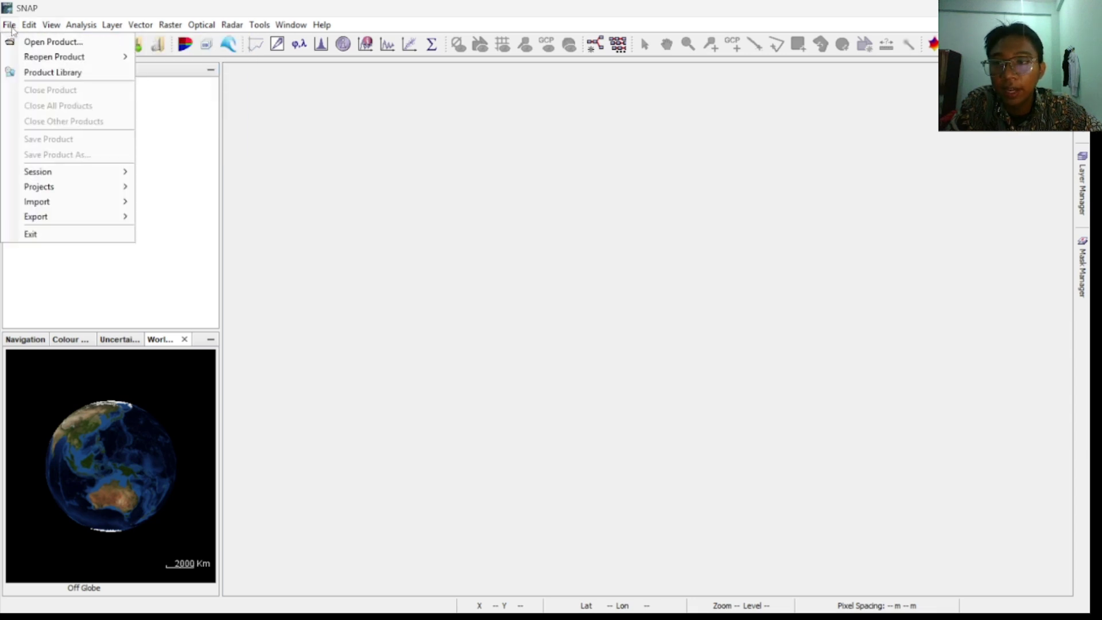
{"action": "mouse_move", "coordinate": [75, 199]}
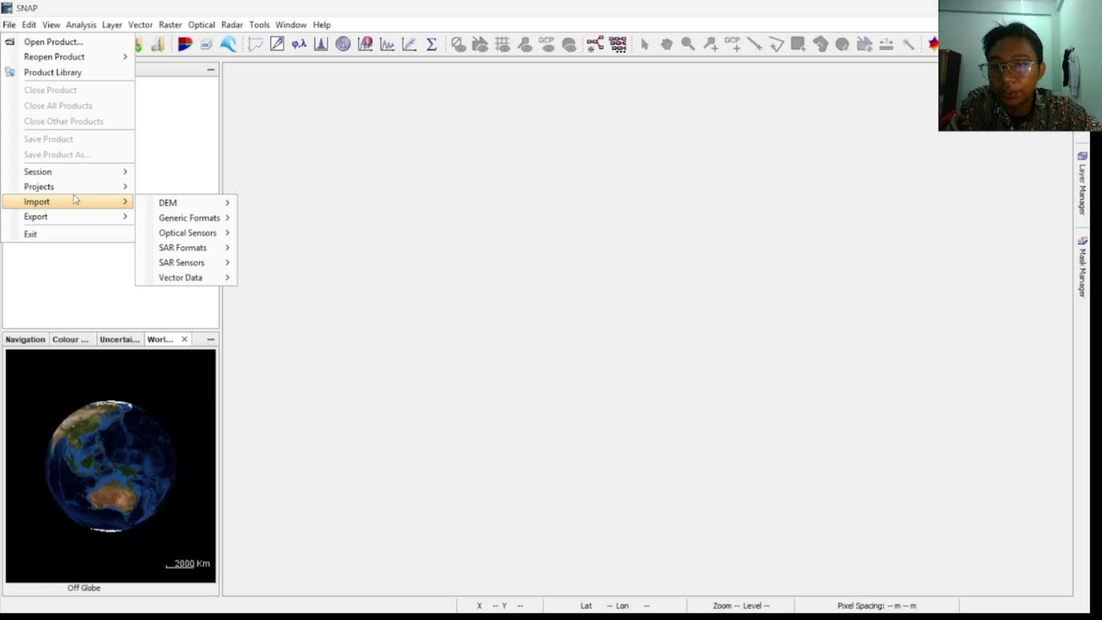
{"action": "mouse_move", "coordinate": [186, 236]}
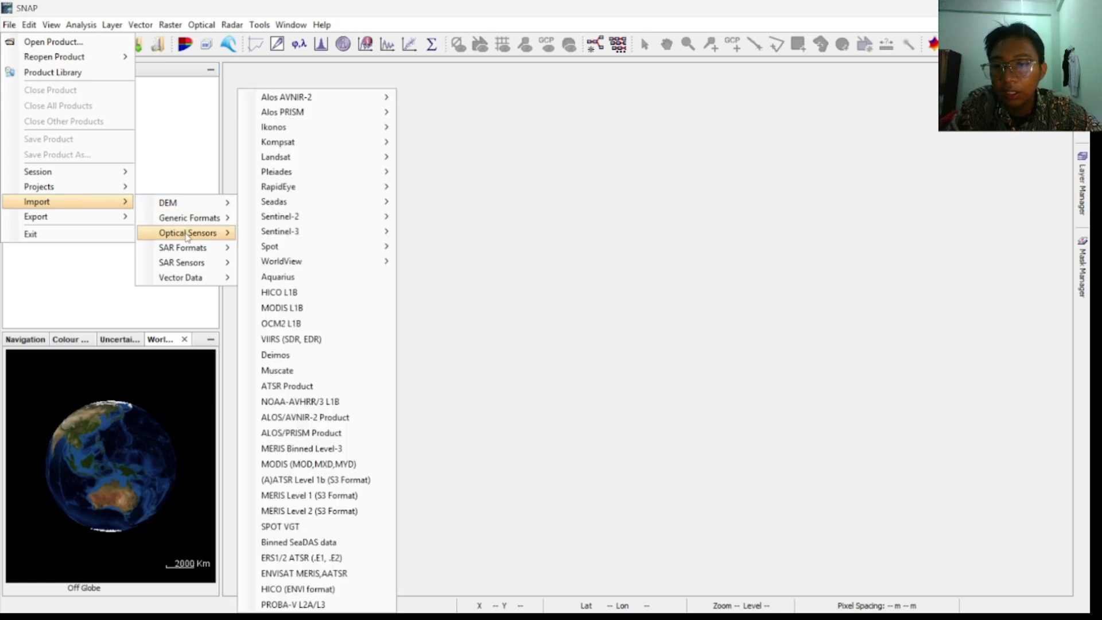
{"action": "mouse_move", "coordinate": [277, 223]}
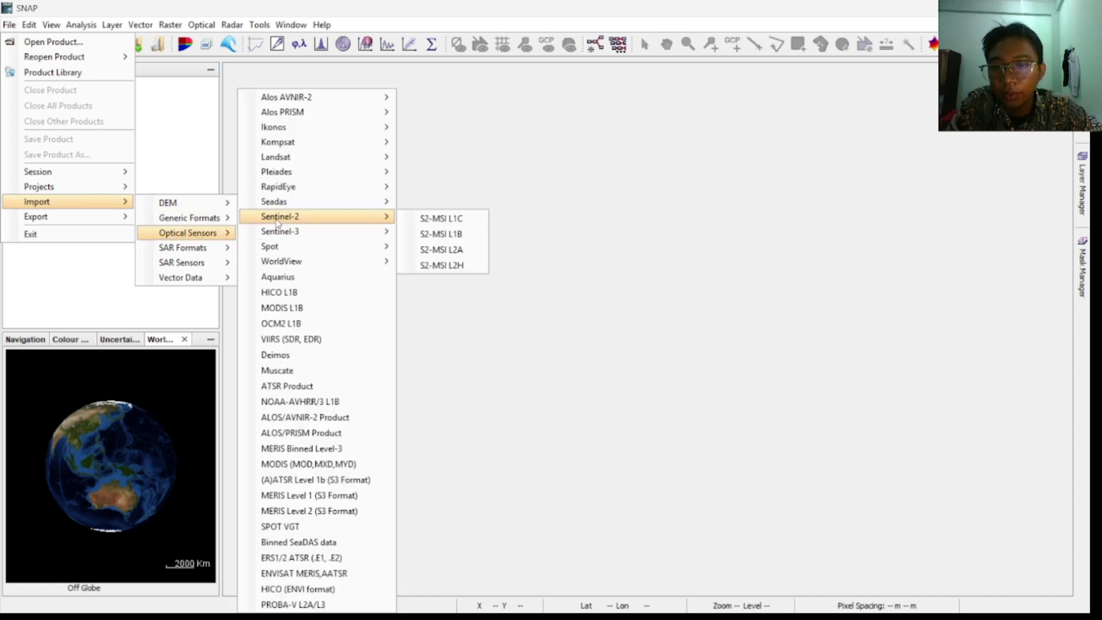
{"action": "left_click", "coordinate": [453, 219]}
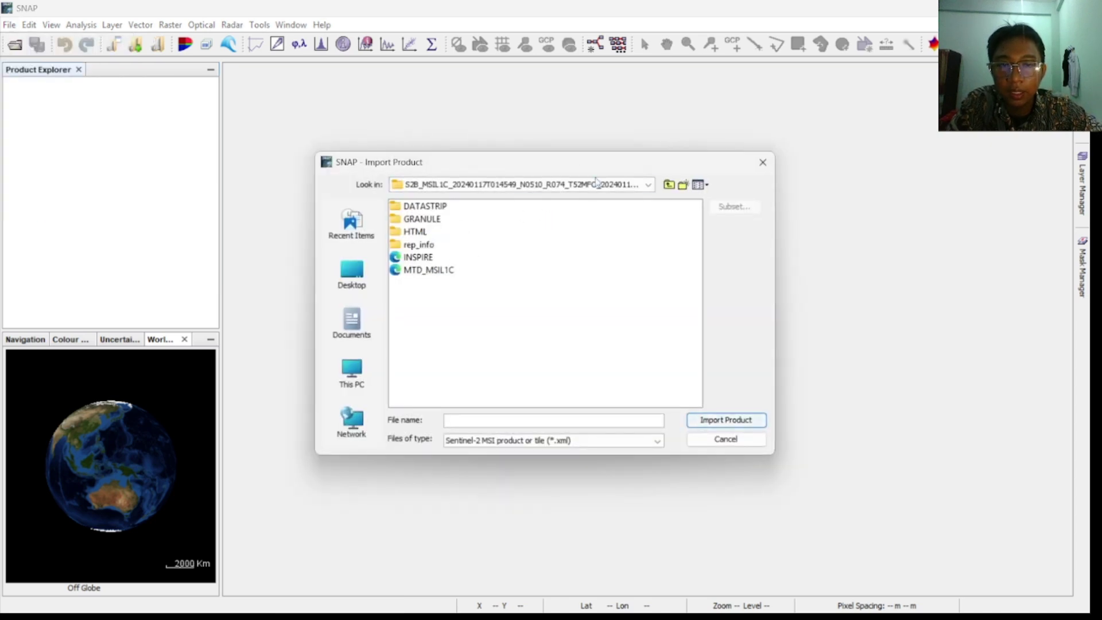
{"action": "left_click", "coordinate": [434, 271]}
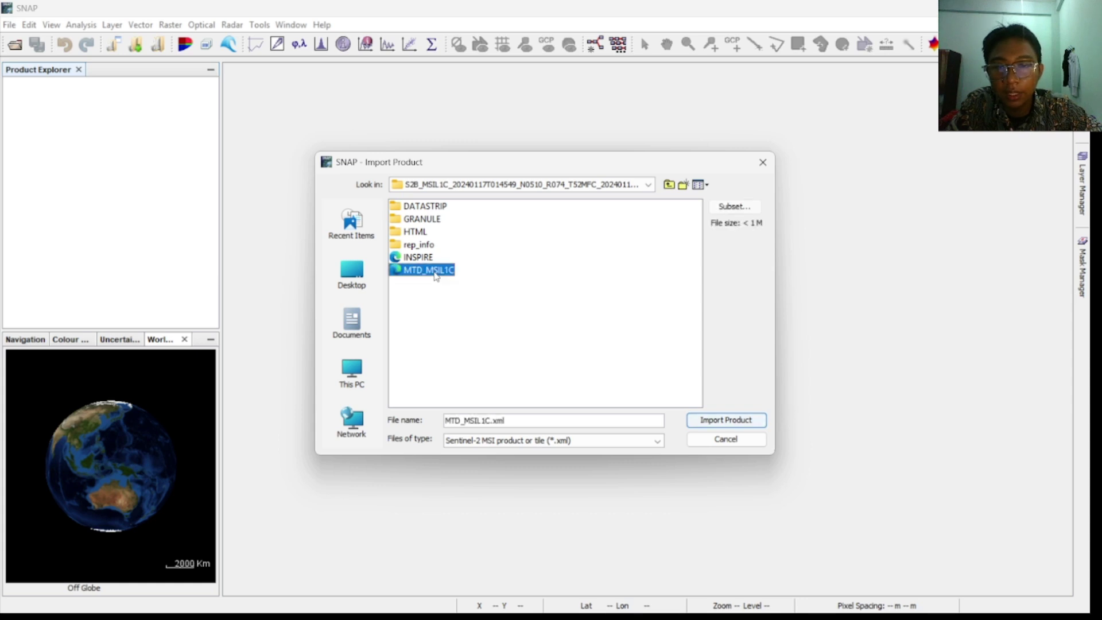
{"action": "left_click", "coordinate": [729, 421]}
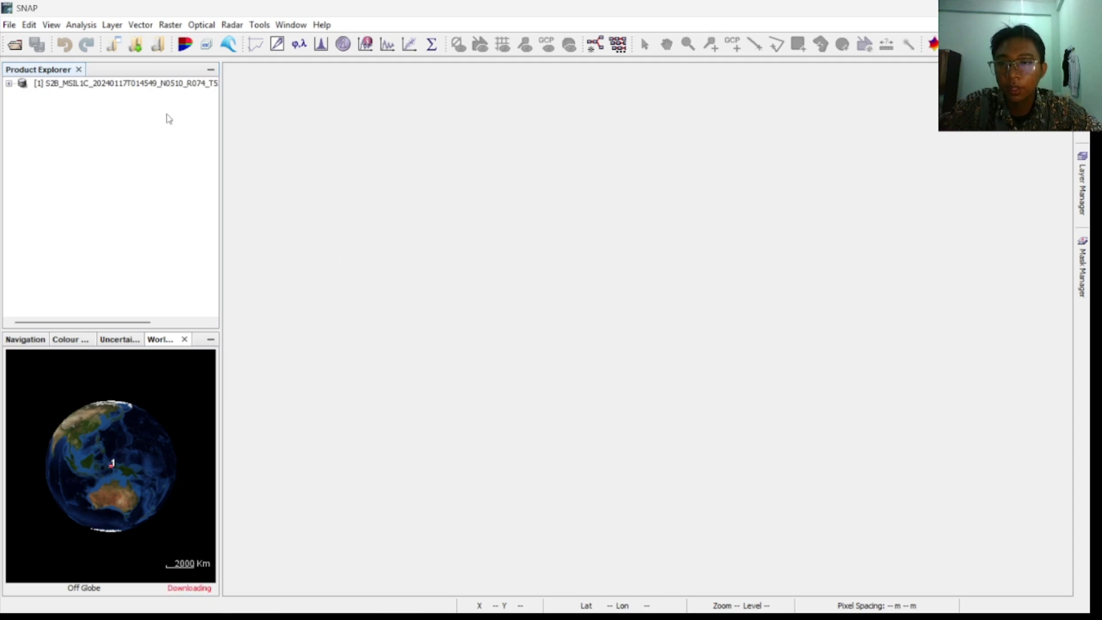
Display the imported L1C product as an RGB image with the Sentinel 2 MSI Natural Colors profile, using bands B4, B3 and B2
{"action": "left_click", "coordinate": [152, 86]}
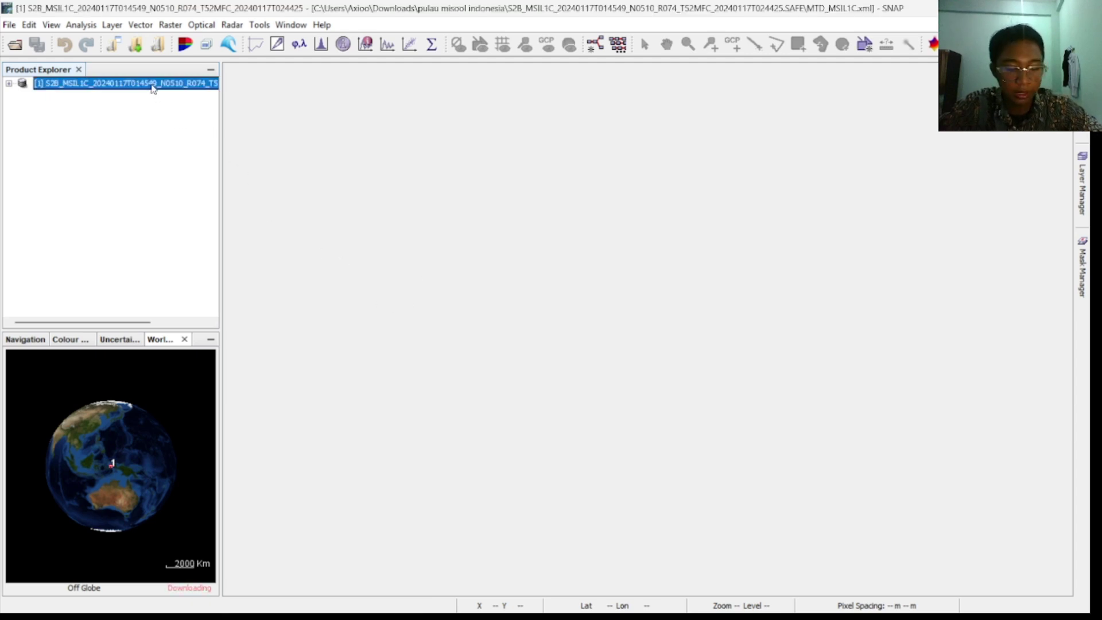
{"action": "right_click", "coordinate": [152, 88]}
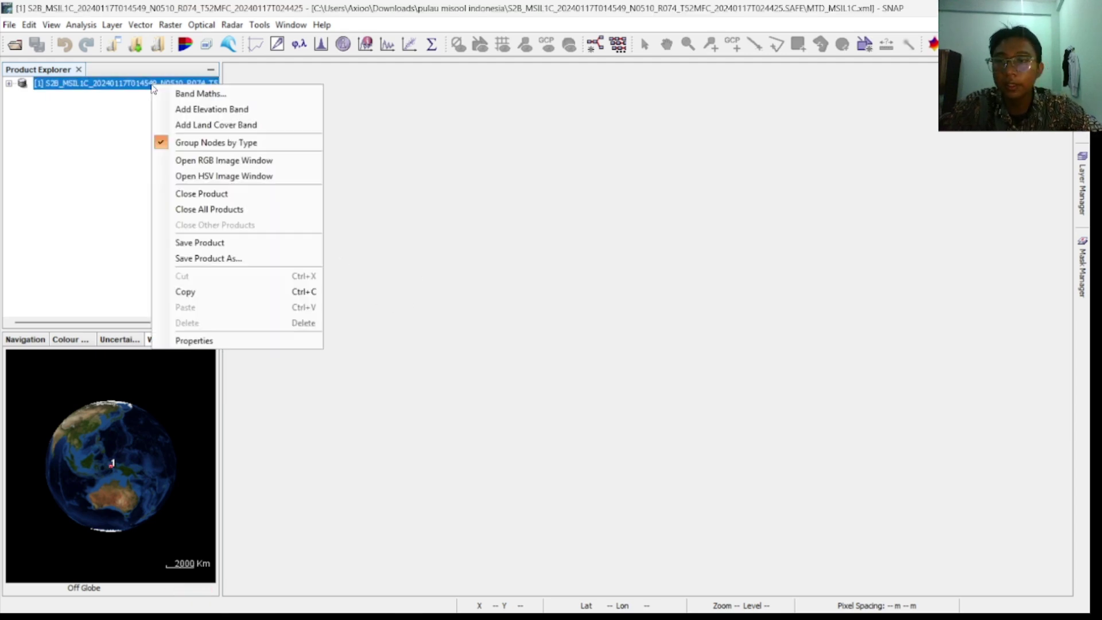
{"action": "left_click", "coordinate": [210, 160]}
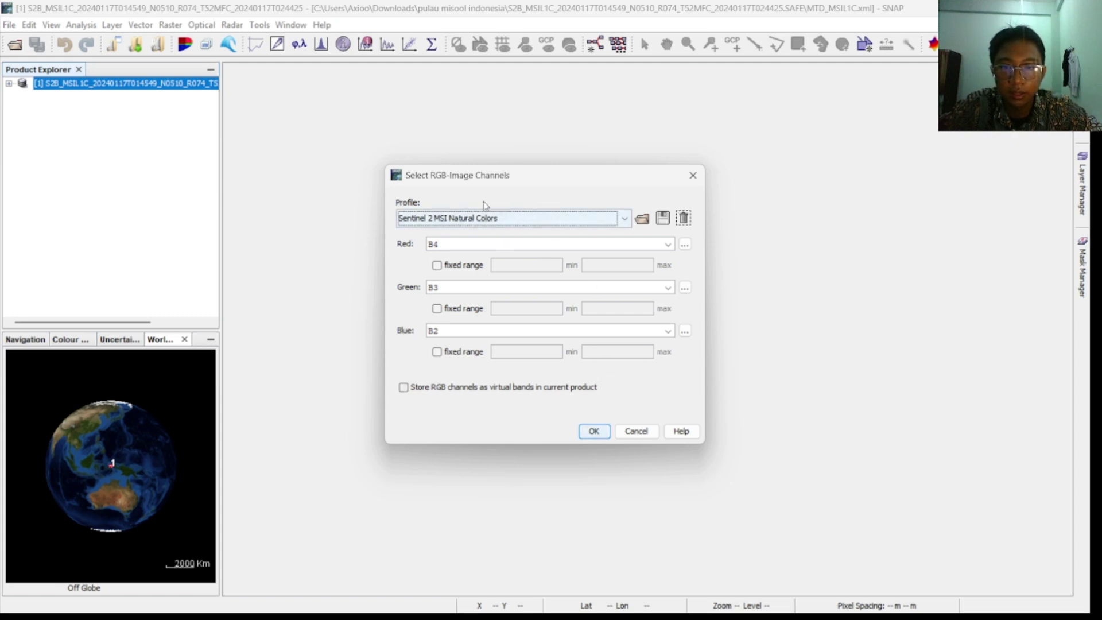
{"action": "left_click", "coordinate": [594, 431]}
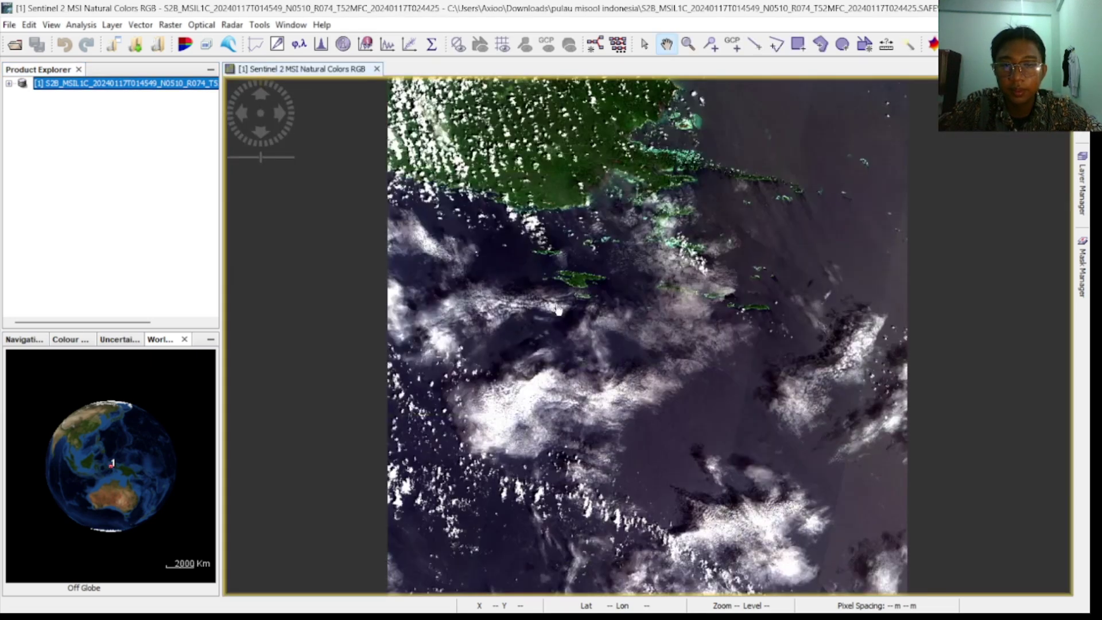
{"action": "left_click_drag", "start_coordinate": [558, 310], "coordinate": [436, 319]}
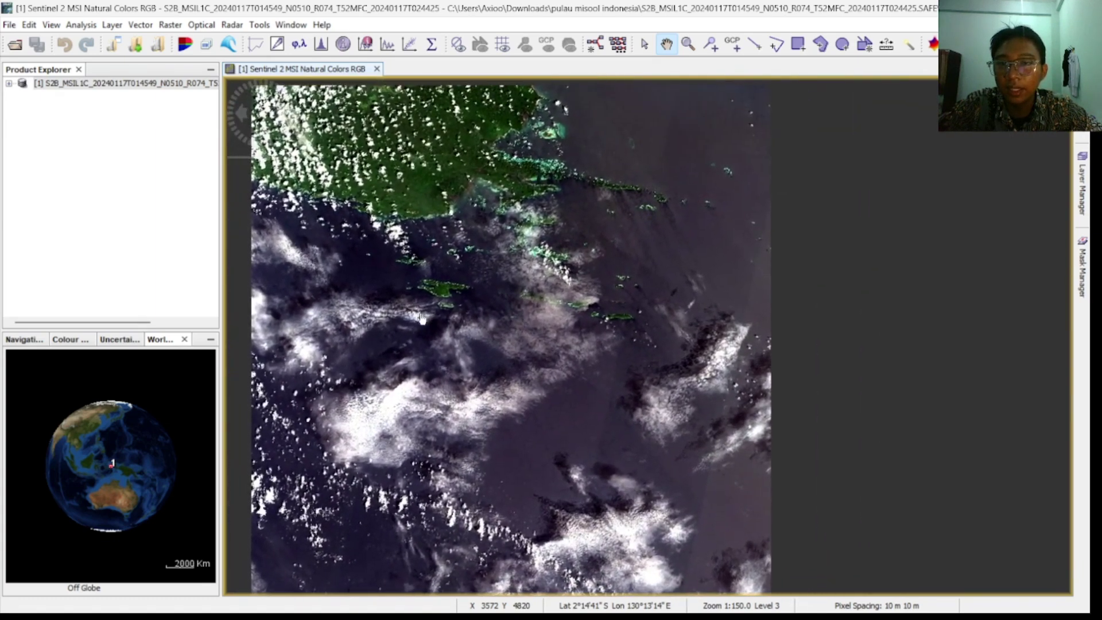
Run the Sen2Cor280 processor on the imported L1C product with the resolution set to 10, and close the processor dialog
{"action": "left_click", "coordinate": [127, 84]}
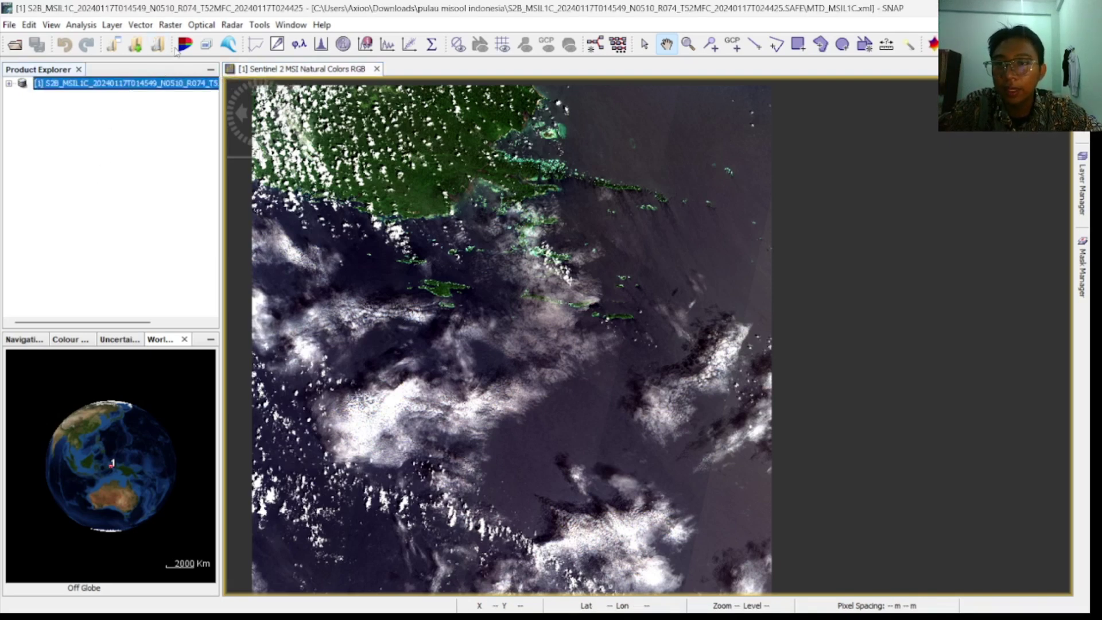
{"action": "left_click", "coordinate": [197, 26]}
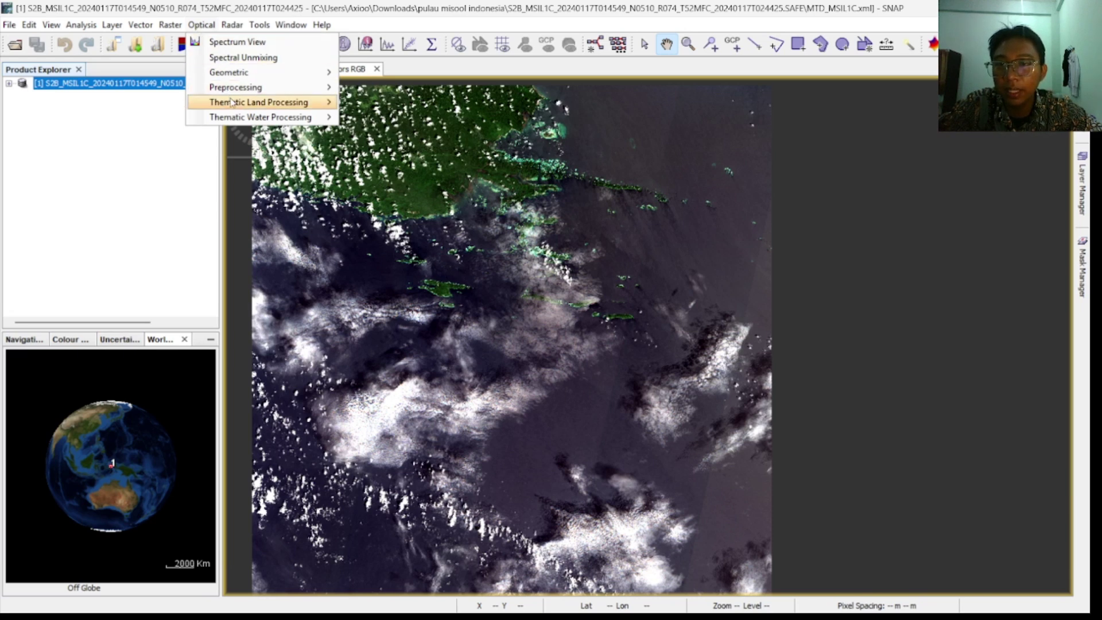
{"action": "mouse_move", "coordinate": [232, 103]}
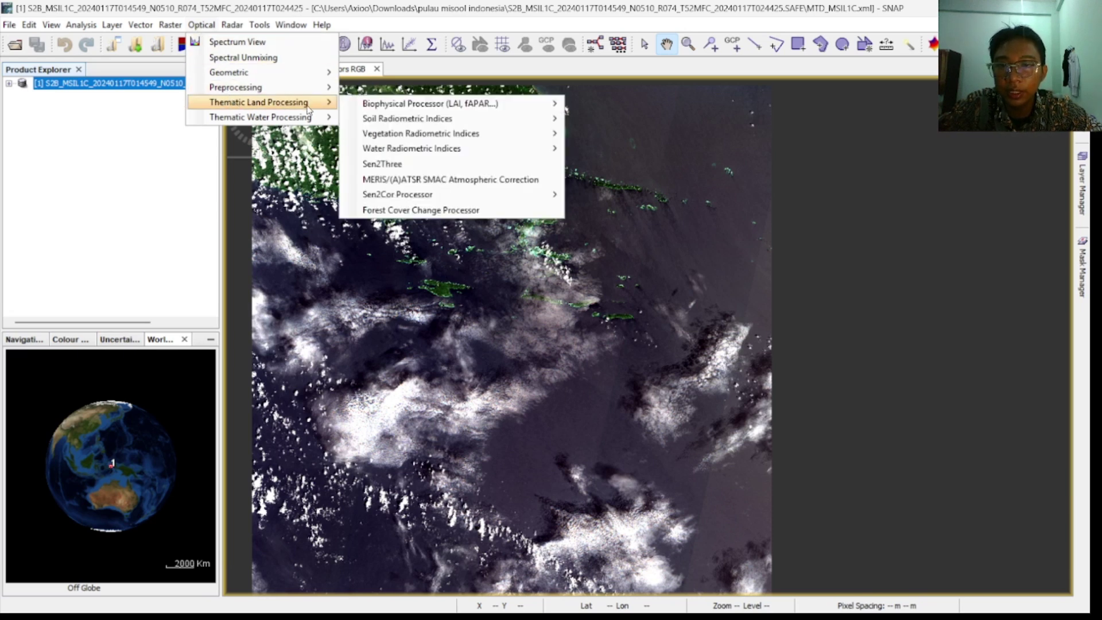
{"action": "mouse_move", "coordinate": [431, 138]}
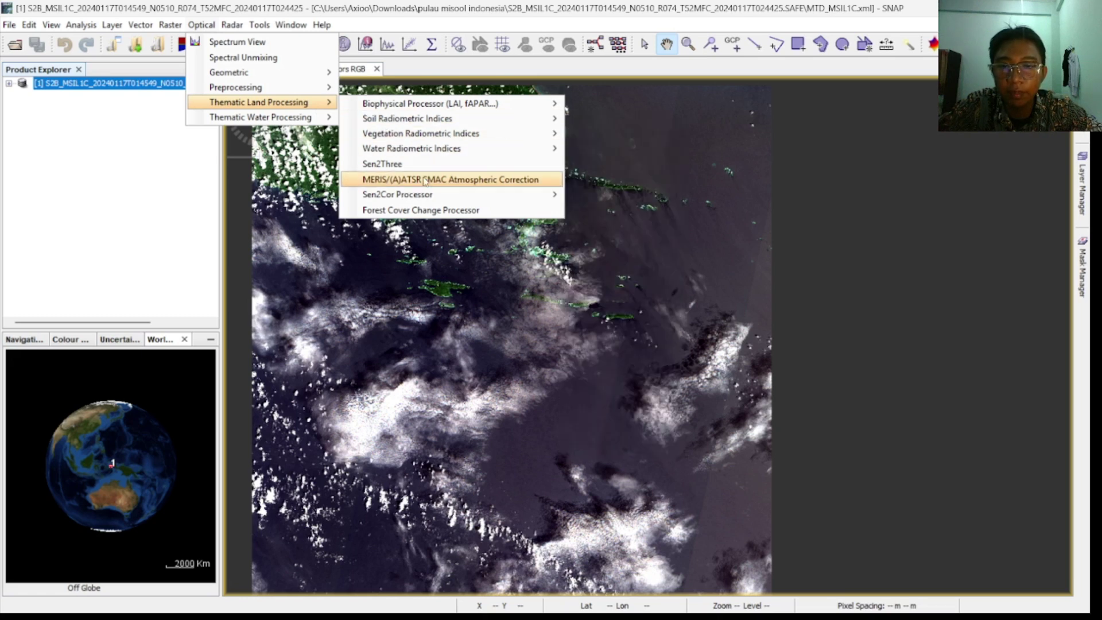
{"action": "mouse_move", "coordinate": [397, 195]}
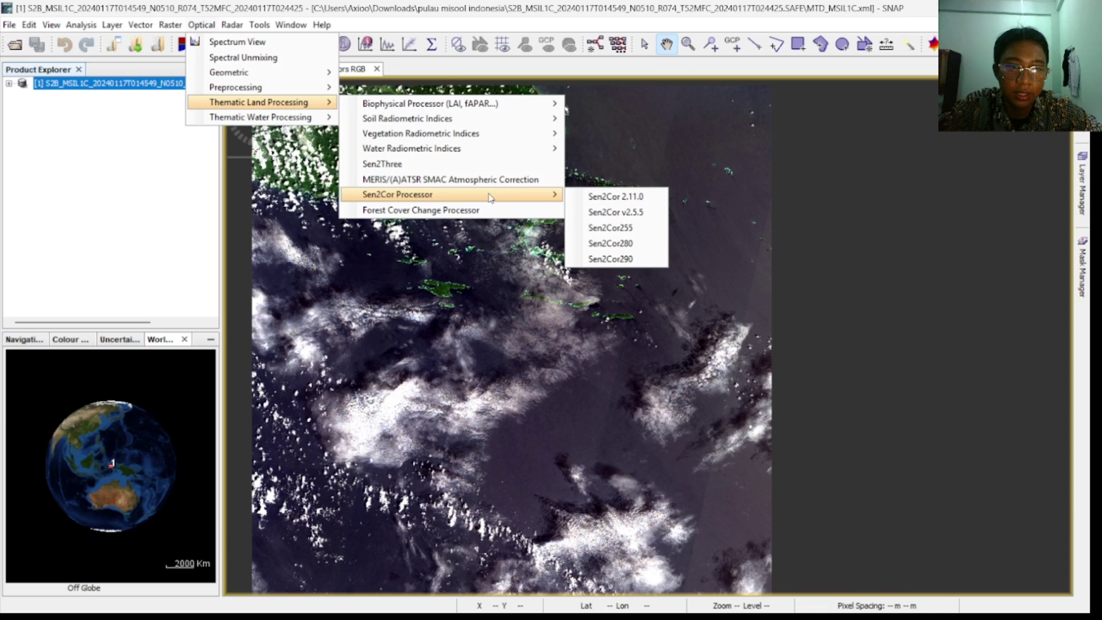
{"action": "left_click", "coordinate": [627, 244]}
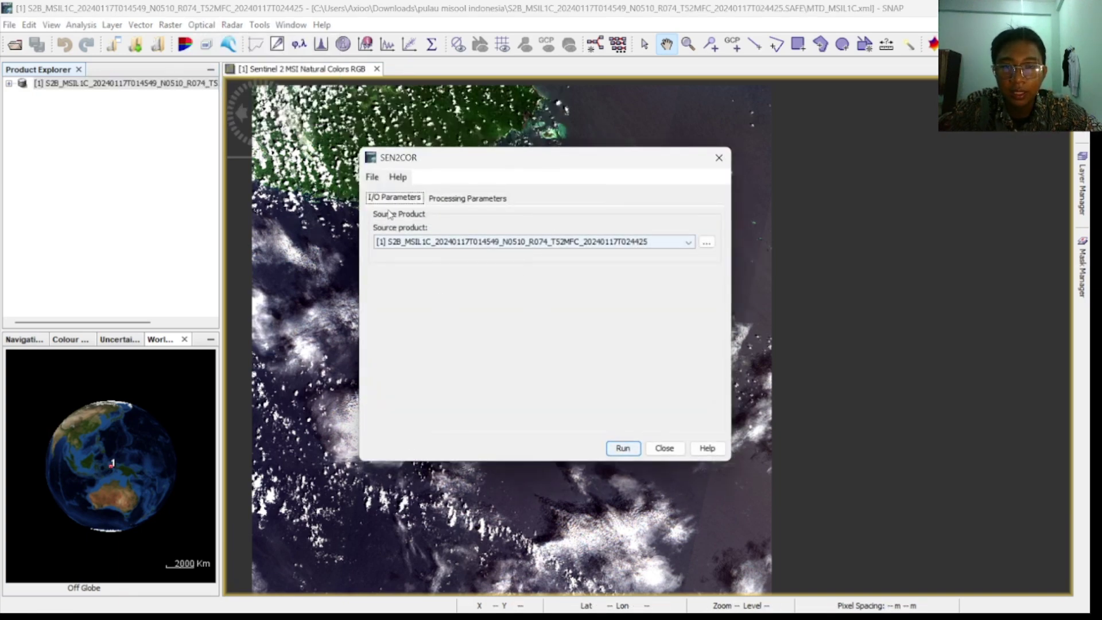
{"action": "left_click", "coordinate": [485, 203]}
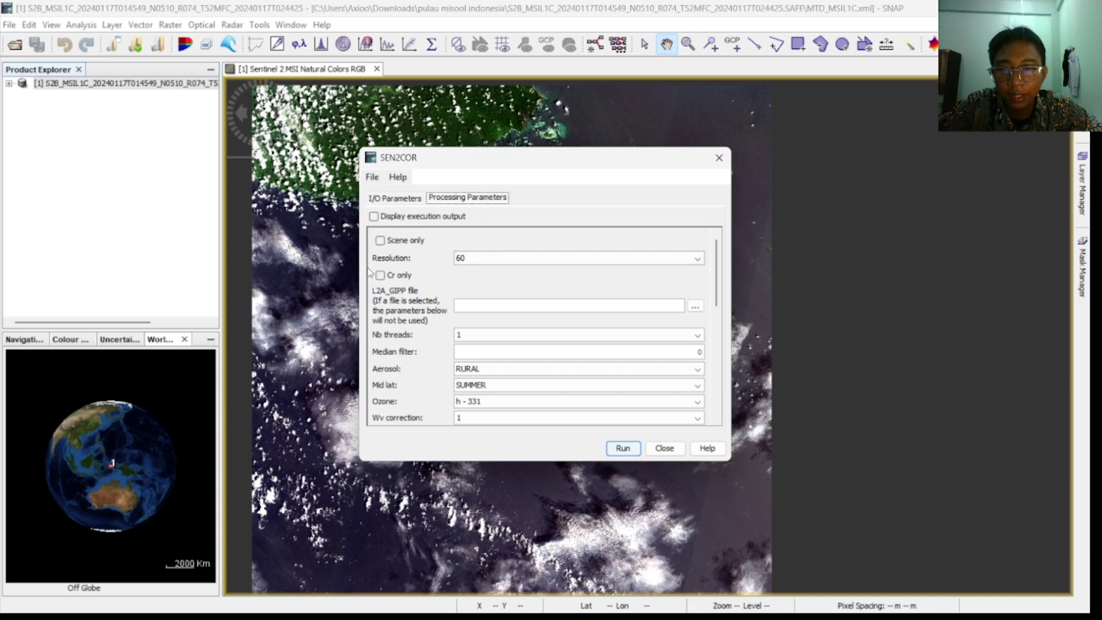
{"action": "left_click", "coordinate": [477, 261]}
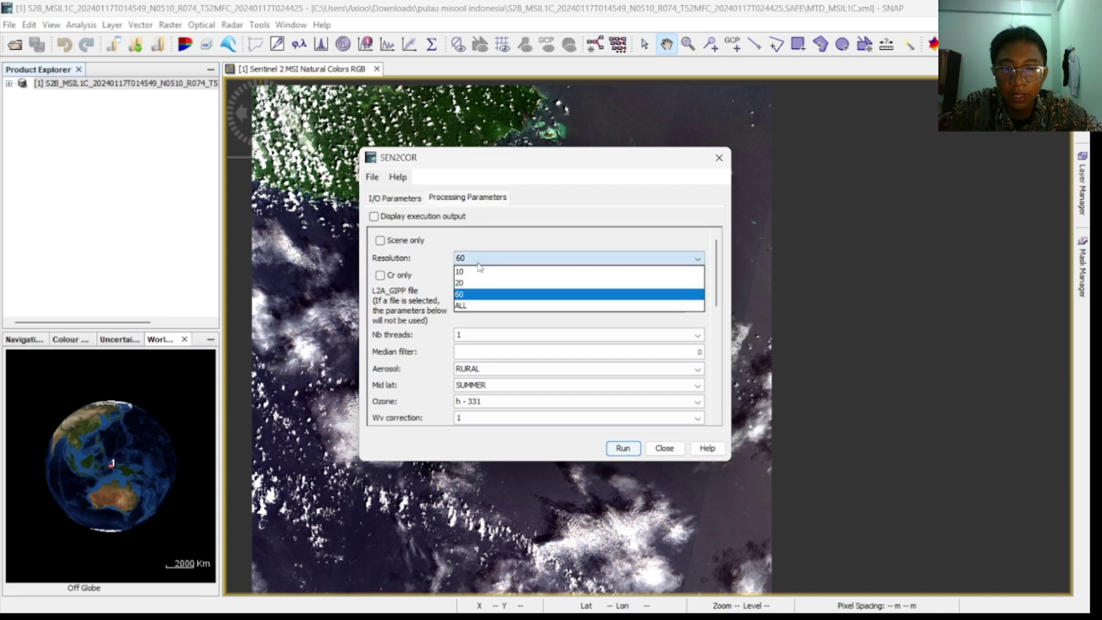
{"action": "left_click", "coordinate": [477, 273]}
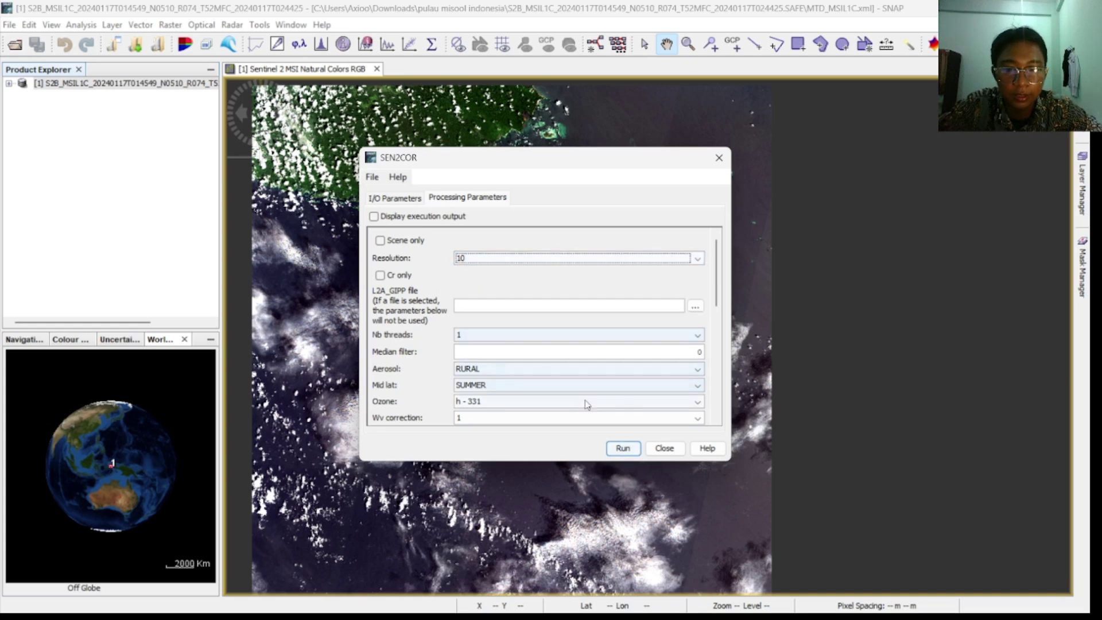
{"action": "left_click", "coordinate": [624, 449]}
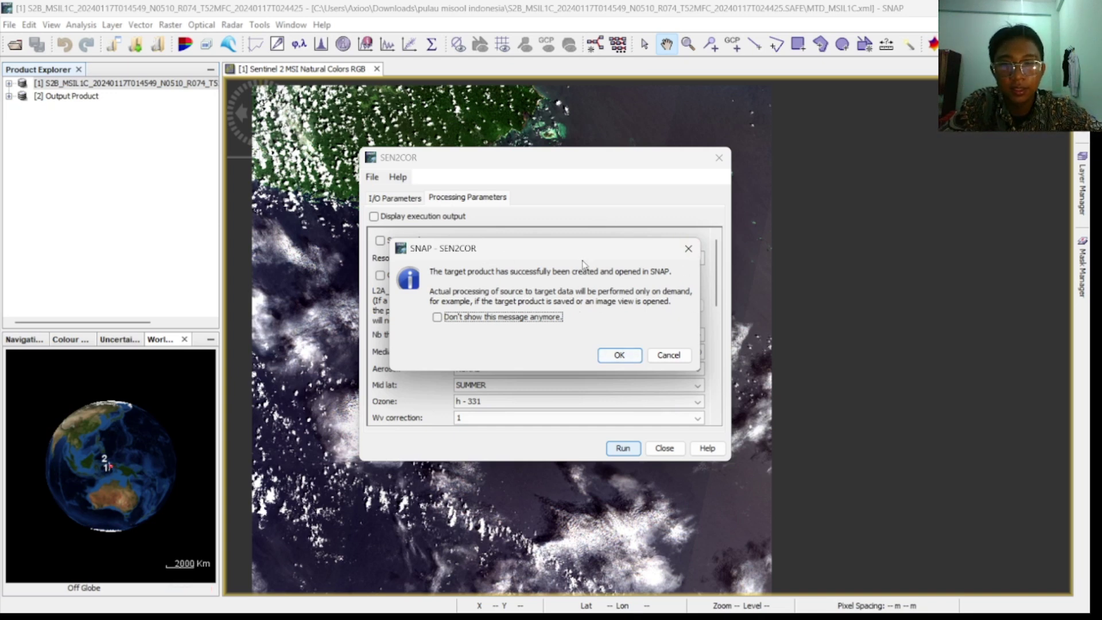
{"action": "left_click", "coordinate": [688, 248]}
{"action": "left_click", "coordinate": [719, 160]}
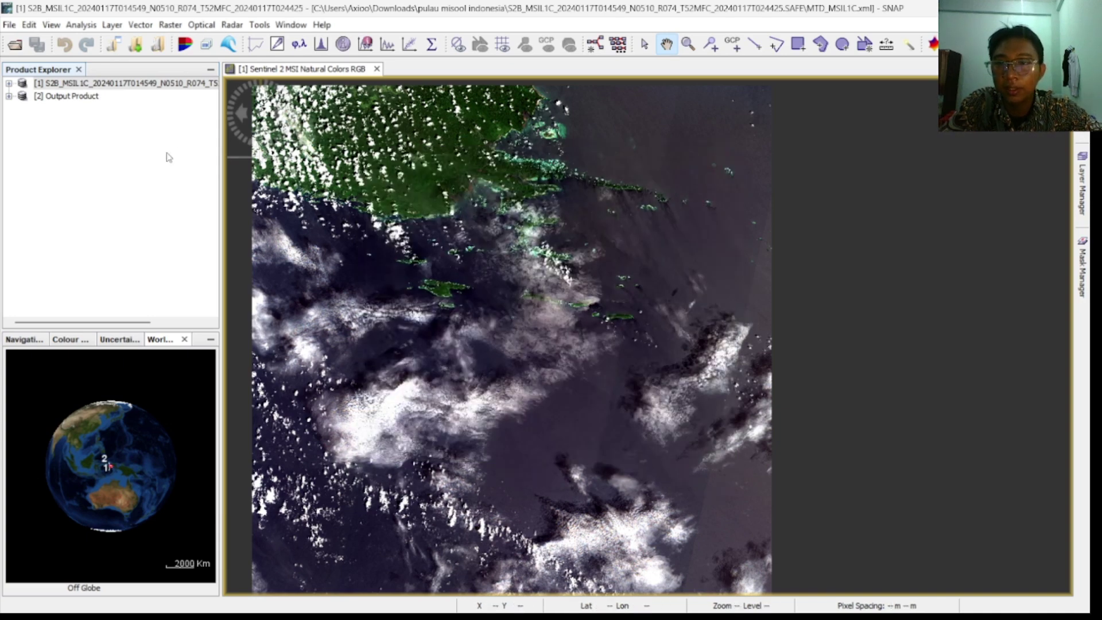
Display band B5 (705.0 nm) of the Sen2Cor output product in its own image view
{"action": "left_click", "coordinate": [89, 100]}
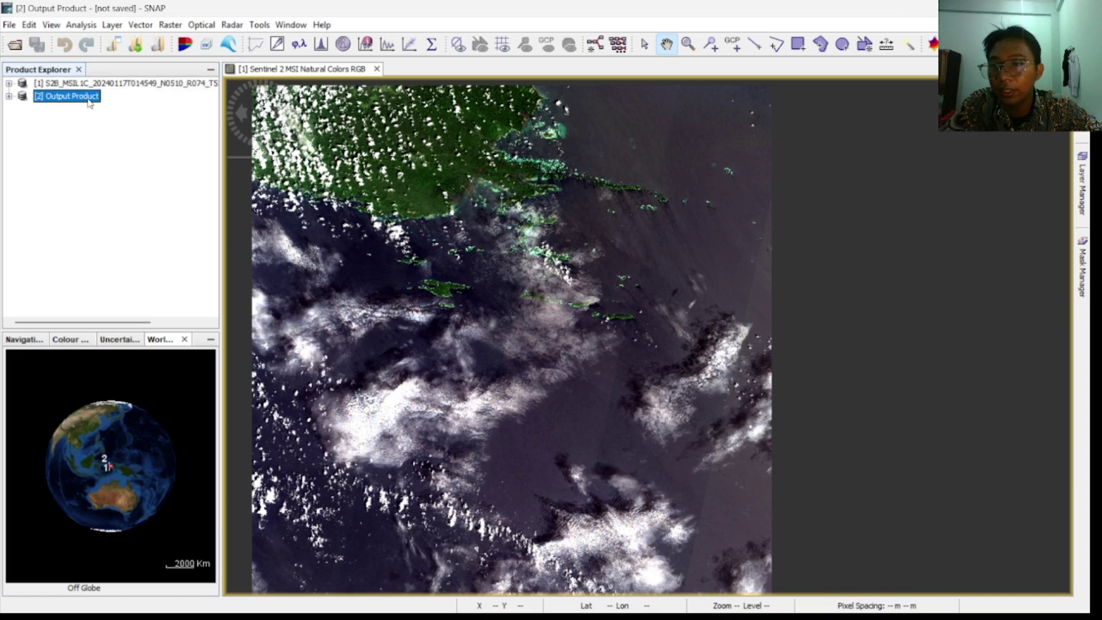
{"action": "double_click", "coordinate": [89, 99]}
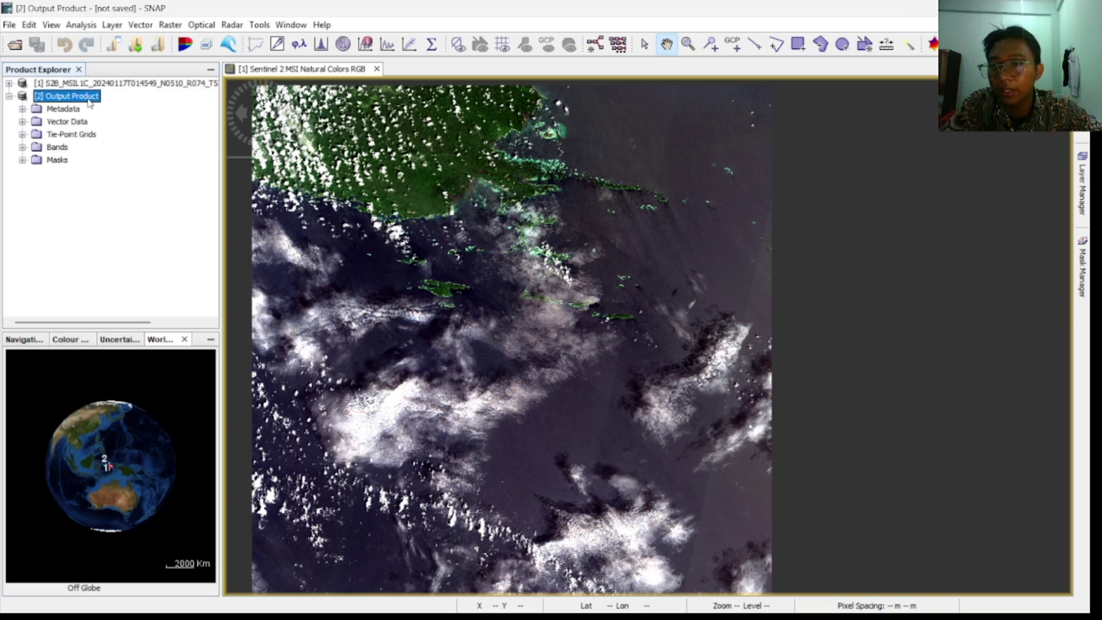
{"action": "double_click", "coordinate": [57, 147]}
{"action": "scroll", "coordinate": [96, 212], "scroll_direction": "down", "scroll_amount": 3}
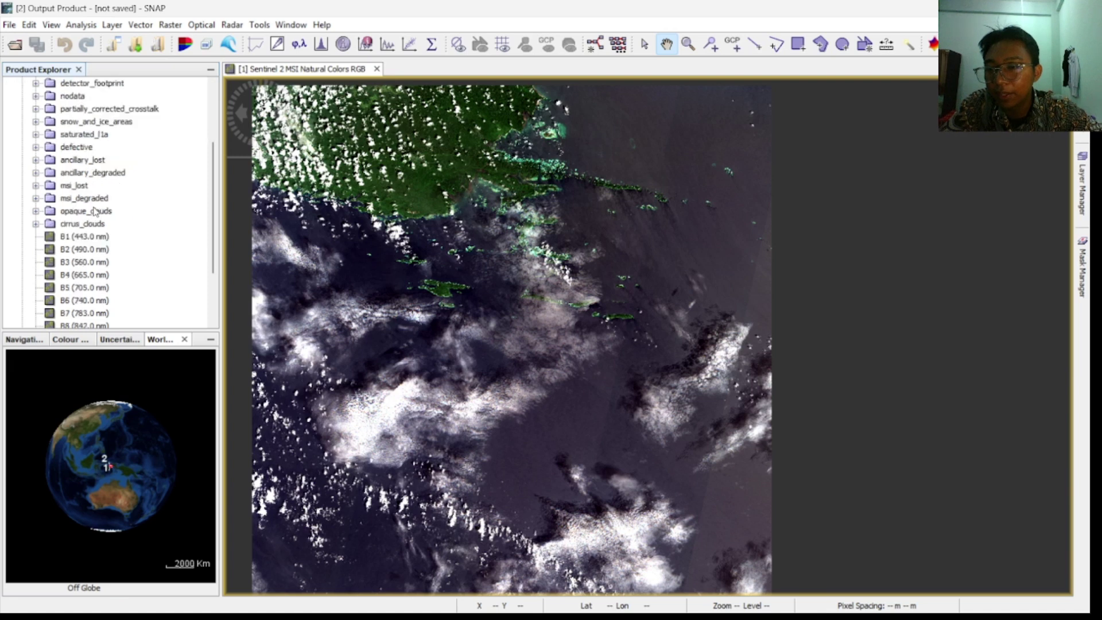
{"action": "scroll", "coordinate": [96, 211], "scroll_direction": "down", "scroll_amount": 2}
{"action": "left_click", "coordinate": [67, 214]}
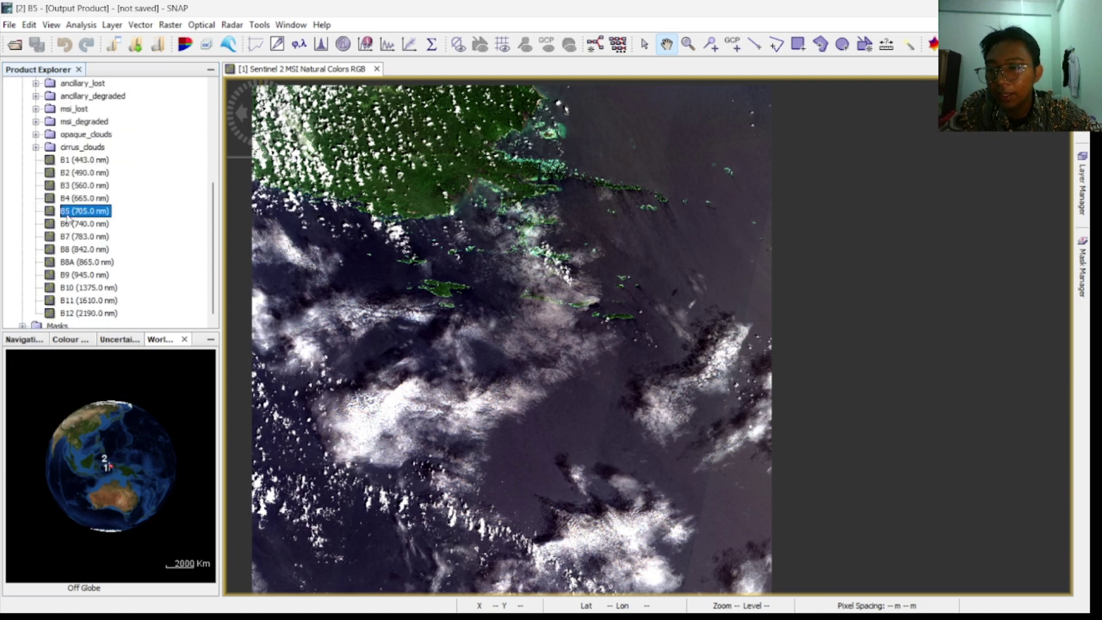
{"action": "double_click", "coordinate": [67, 214]}
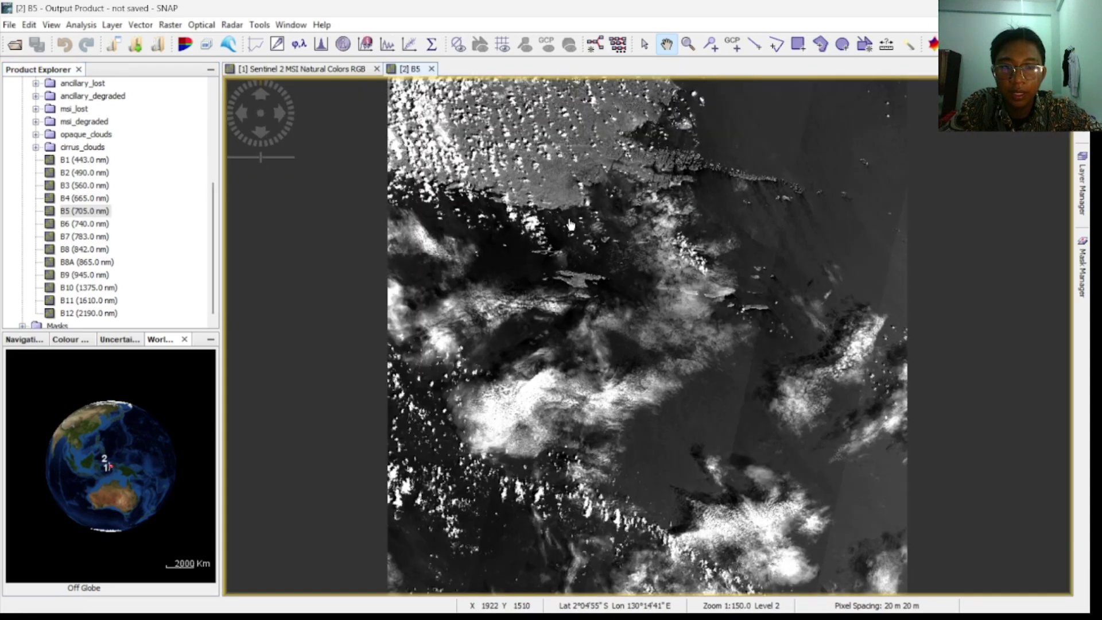
Tile the Natural Colors RGB and B5 image views horizontally to compare them side by side
{"action": "left_click_drag", "start_coordinate": [562, 225], "coordinate": [410, 232]}
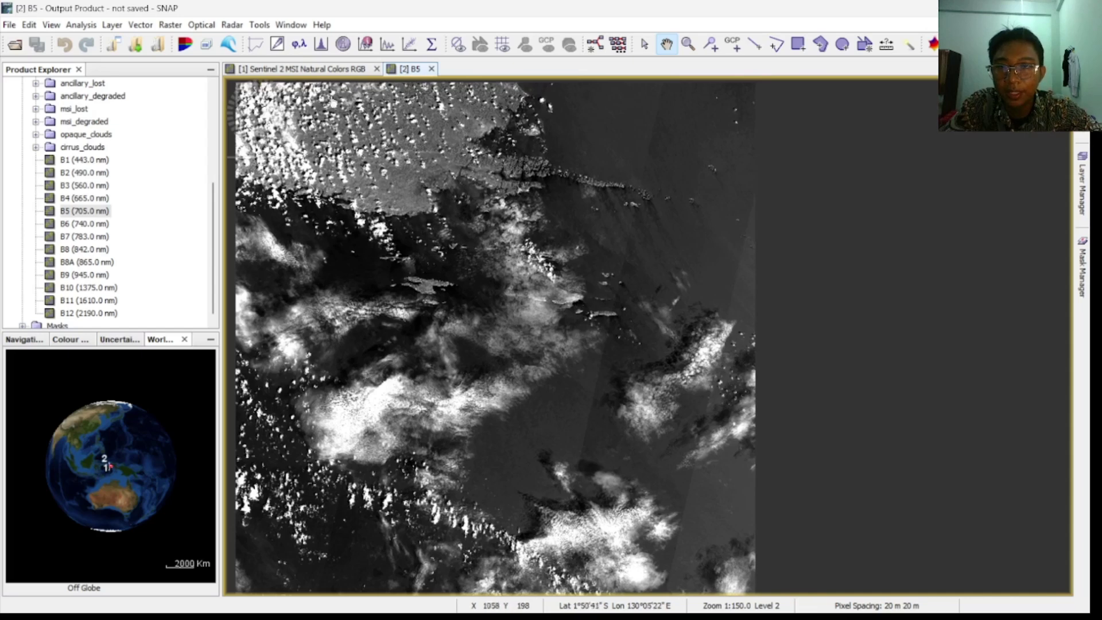
{"action": "left_click", "coordinate": [290, 24]}
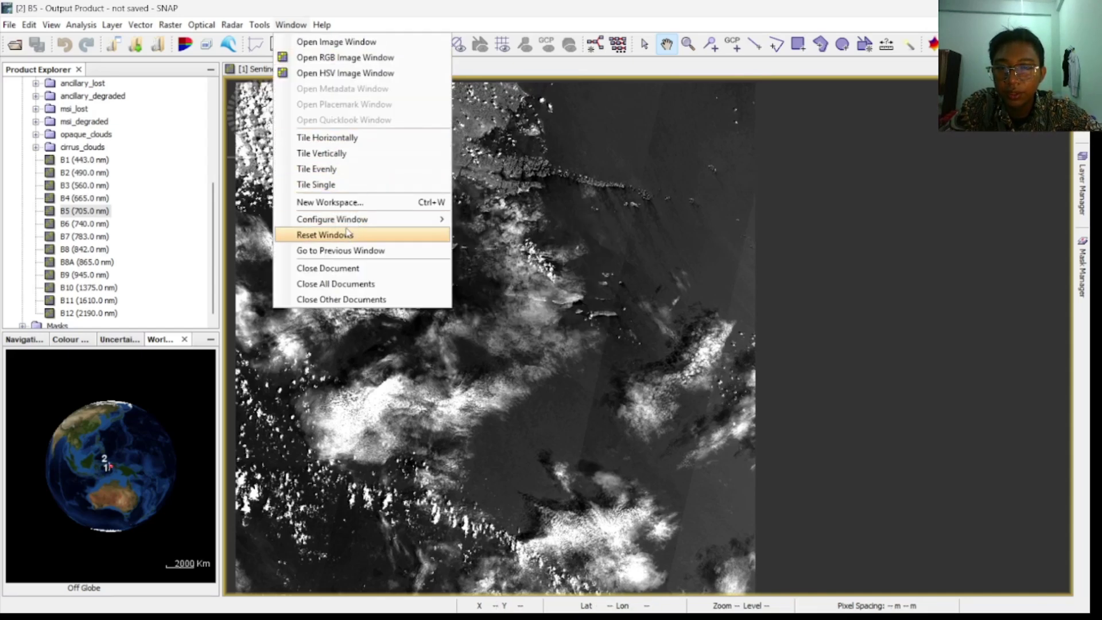
{"action": "left_click", "coordinate": [336, 142]}
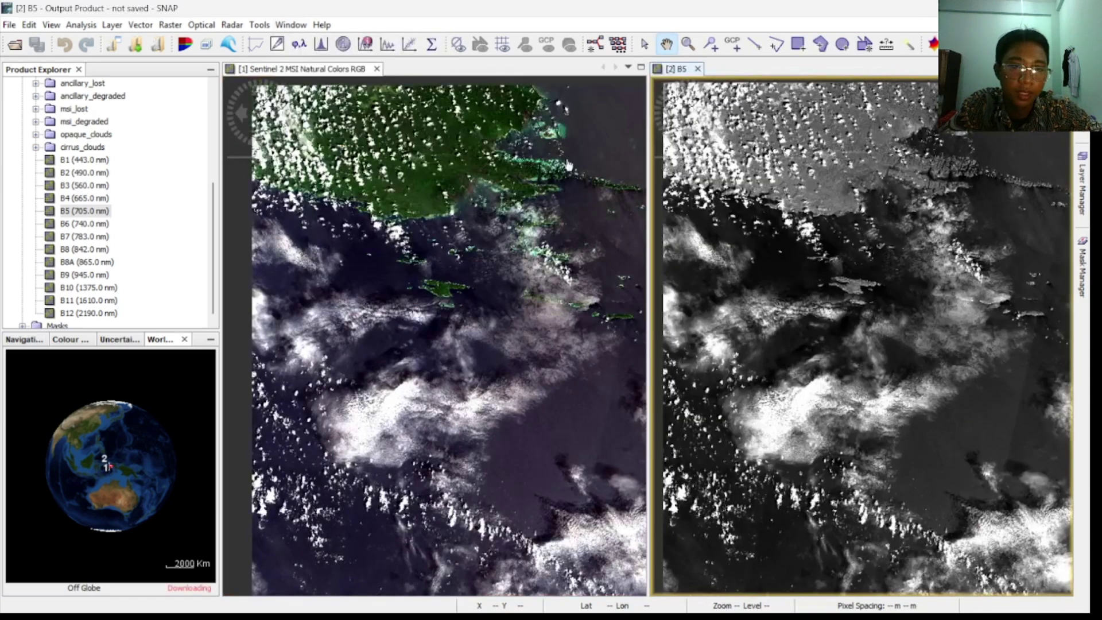
{"action": "left_click", "coordinate": [642, 160]}
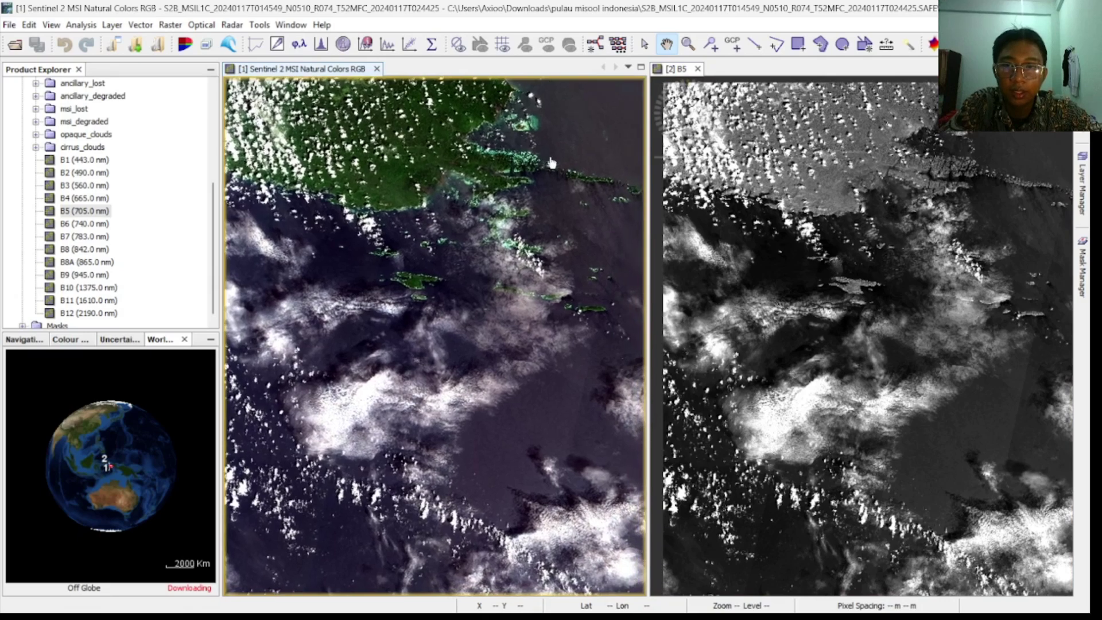
{"action": "left_click", "coordinate": [668, 164]}
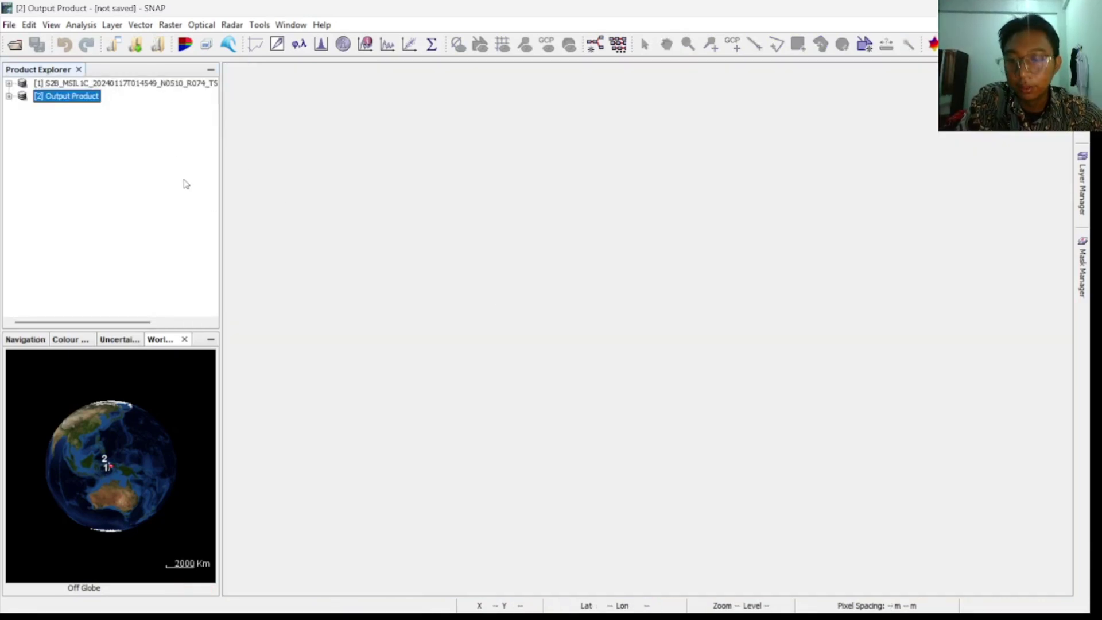
Display the S2B_MSIL1C_20240117T014549 product as an RGB image with the Sentinel 2 MSI Natural Colors profile (B4, B3, B2)
{"action": "left_click", "coordinate": [157, 85]}
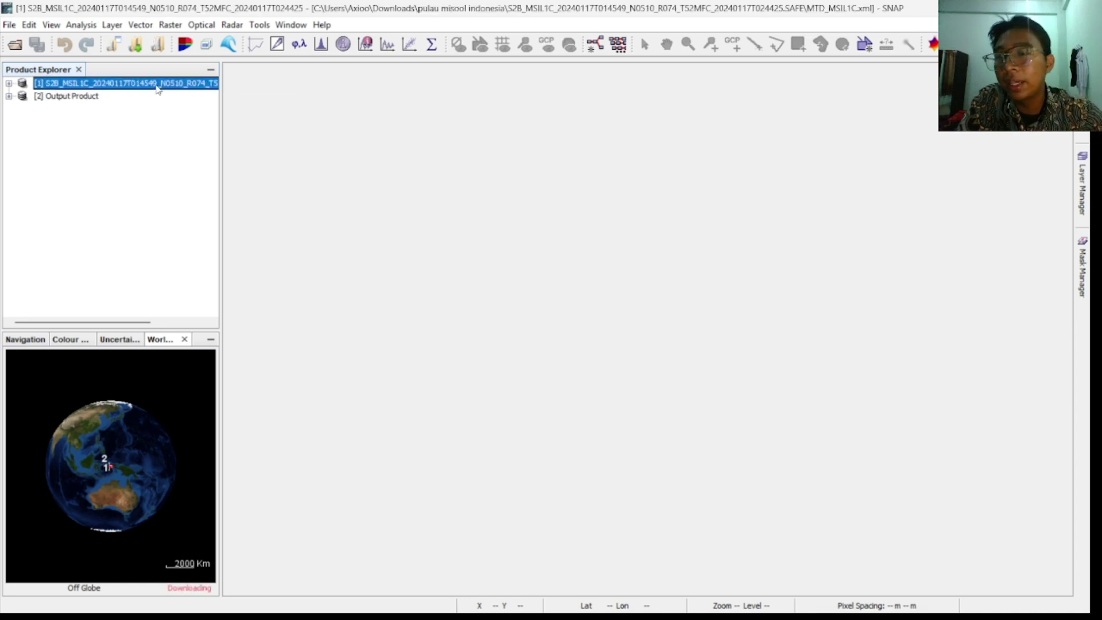
{"action": "right_click", "coordinate": [157, 88]}
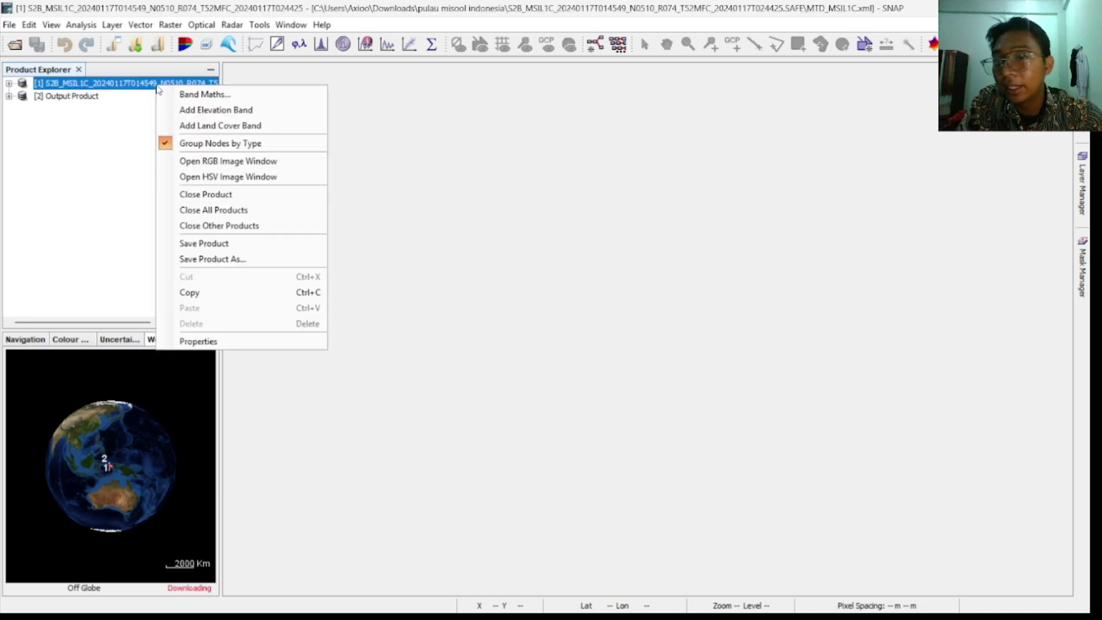
{"action": "left_click", "coordinate": [259, 162]}
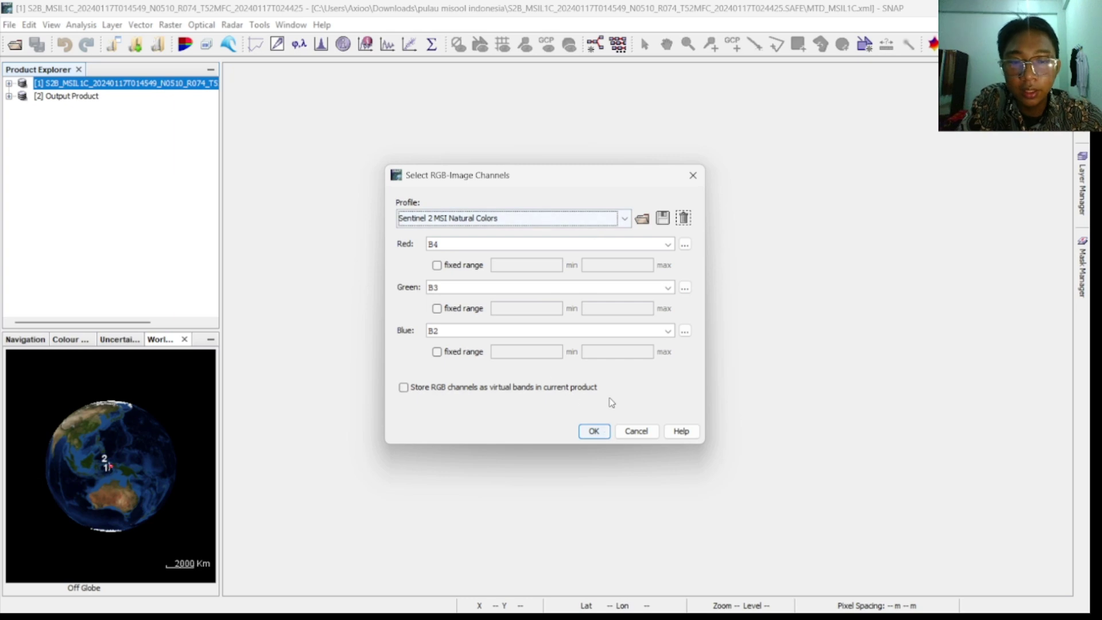
{"action": "left_click", "coordinate": [593, 431]}
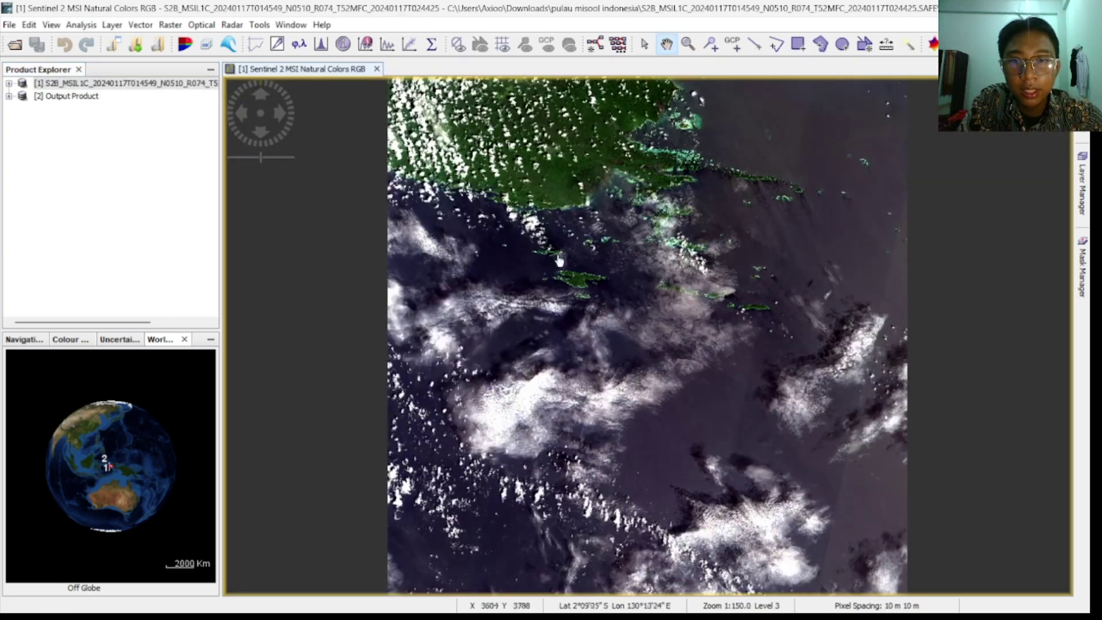
{"action": "left_click_drag", "start_coordinate": [558, 262], "coordinate": [410, 289]}
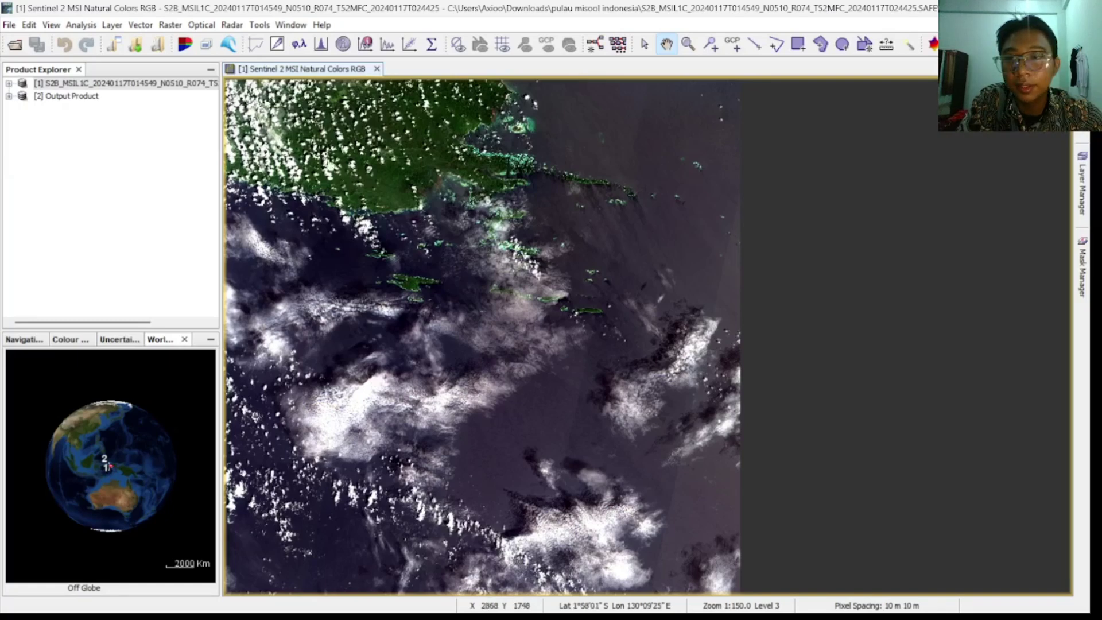
Create a spatial subset of the L1C product spanning scene X 480 to 1236 and Y 300 to 888, with reference band B1
{"action": "left_click", "coordinate": [131, 83]}
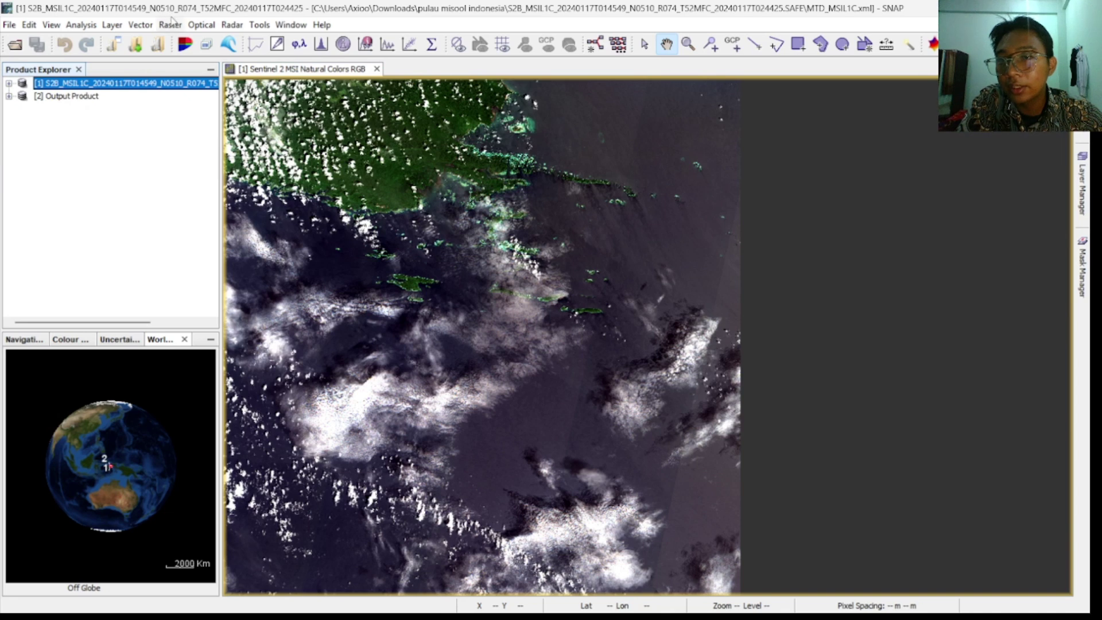
{"action": "left_click", "coordinate": [169, 25]}
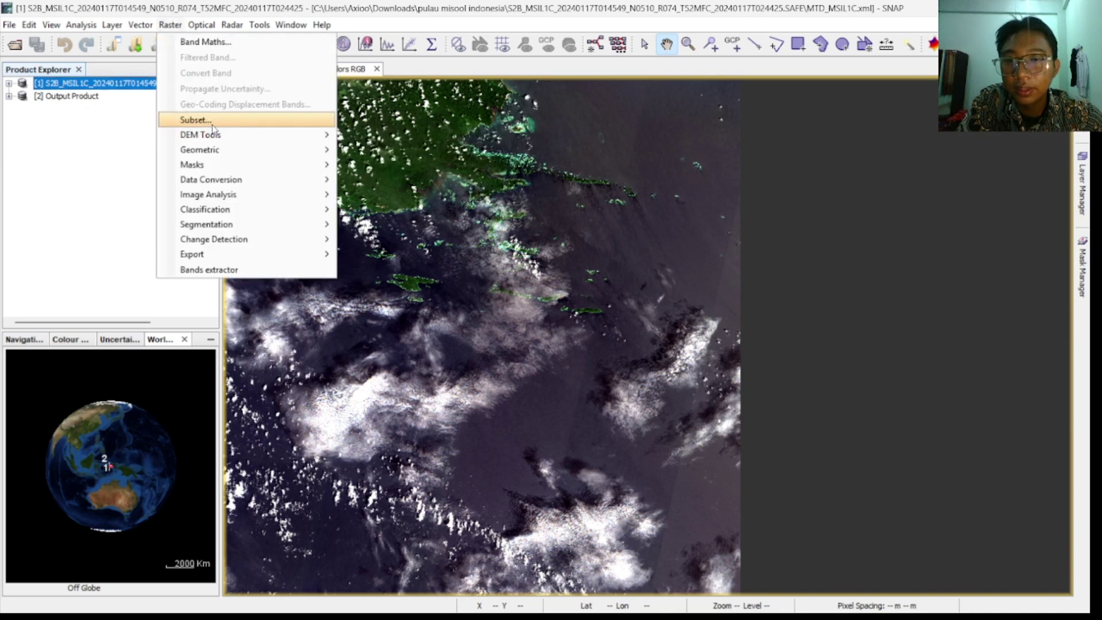
{"action": "left_click", "coordinate": [195, 120]}
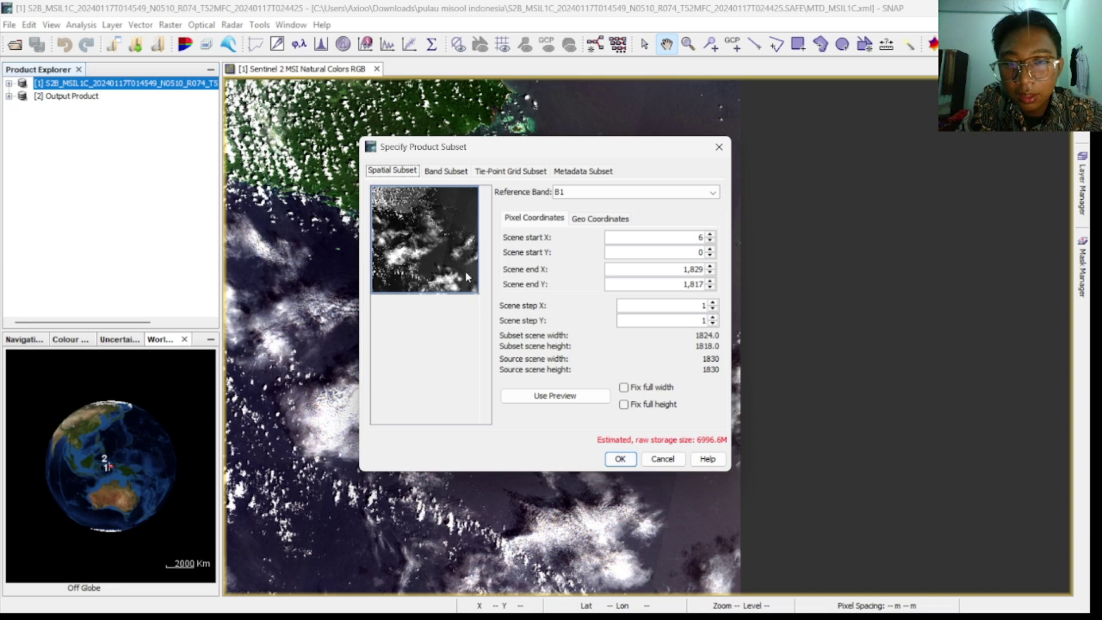
{"action": "left_click_drag", "start_coordinate": [458, 258], "coordinate": [367, 192]}
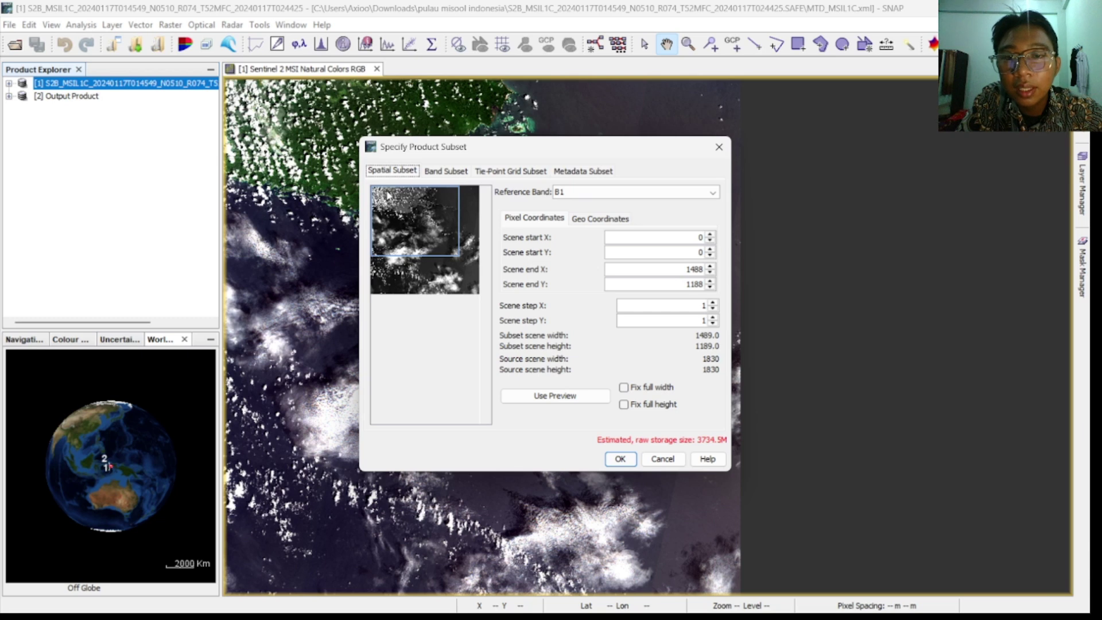
{"action": "left_click_drag", "start_coordinate": [387, 193], "coordinate": [389, 196]}
{"action": "mouse_move", "coordinate": [459, 226]}
{"action": "left_mouse_down"}
{"action": "mouse_move", "coordinate": [423, 224]}
{"action": "mouse_move", "coordinate": [442, 231]}
{"action": "left_mouse_up"}
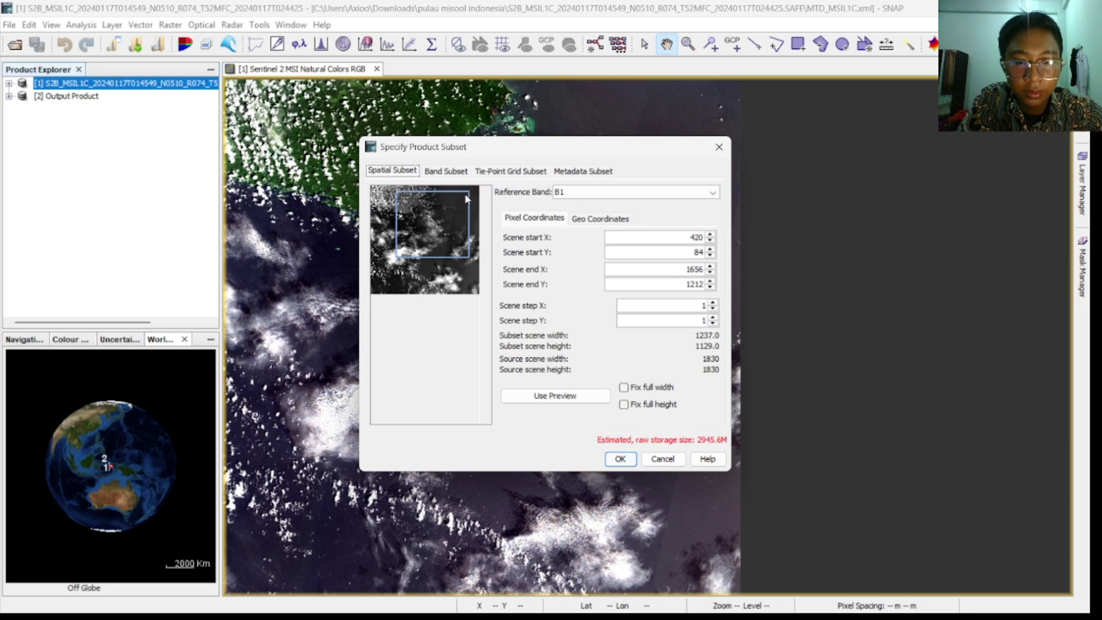
{"action": "left_click_drag", "start_coordinate": [466, 189], "coordinate": [418, 215]}
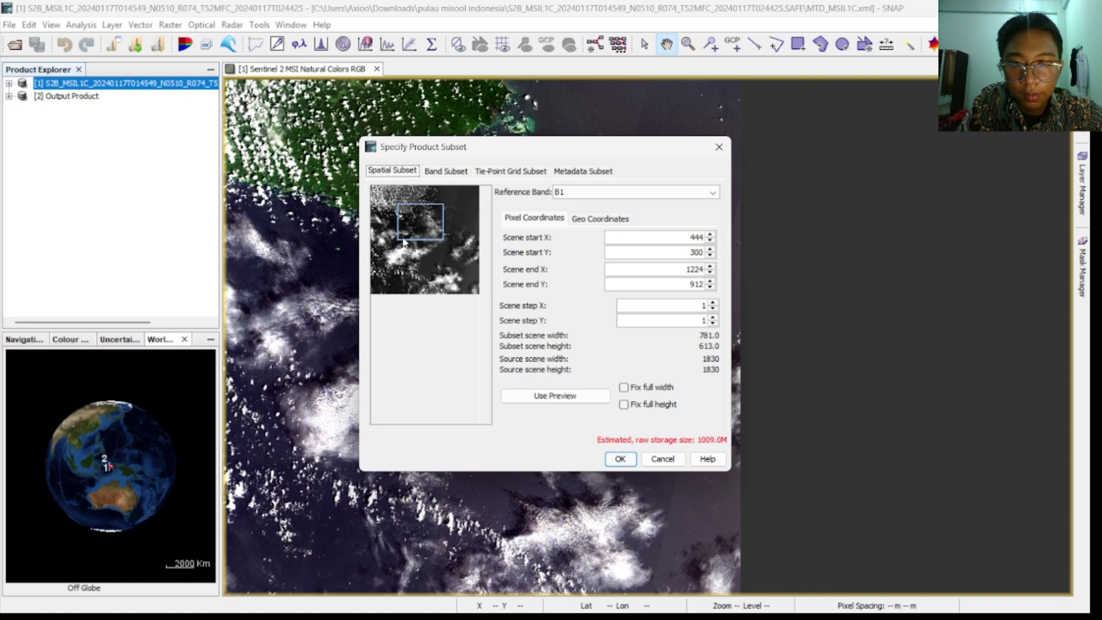
{"action": "left_click_drag", "start_coordinate": [403, 242], "coordinate": [404, 241]}
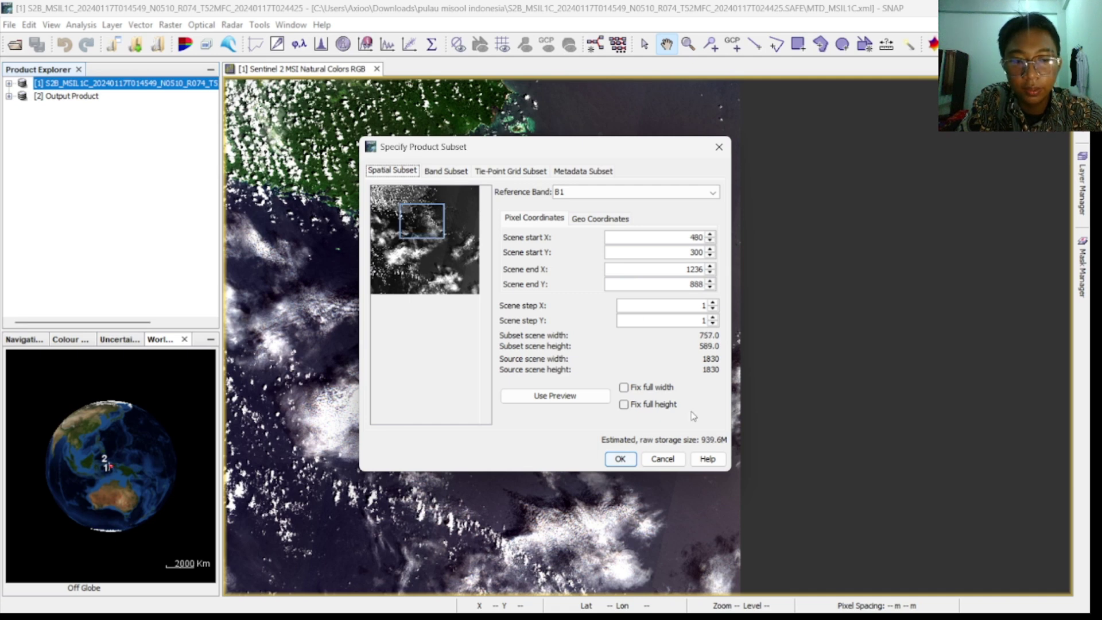
{"action": "left_click", "coordinate": [622, 459]}
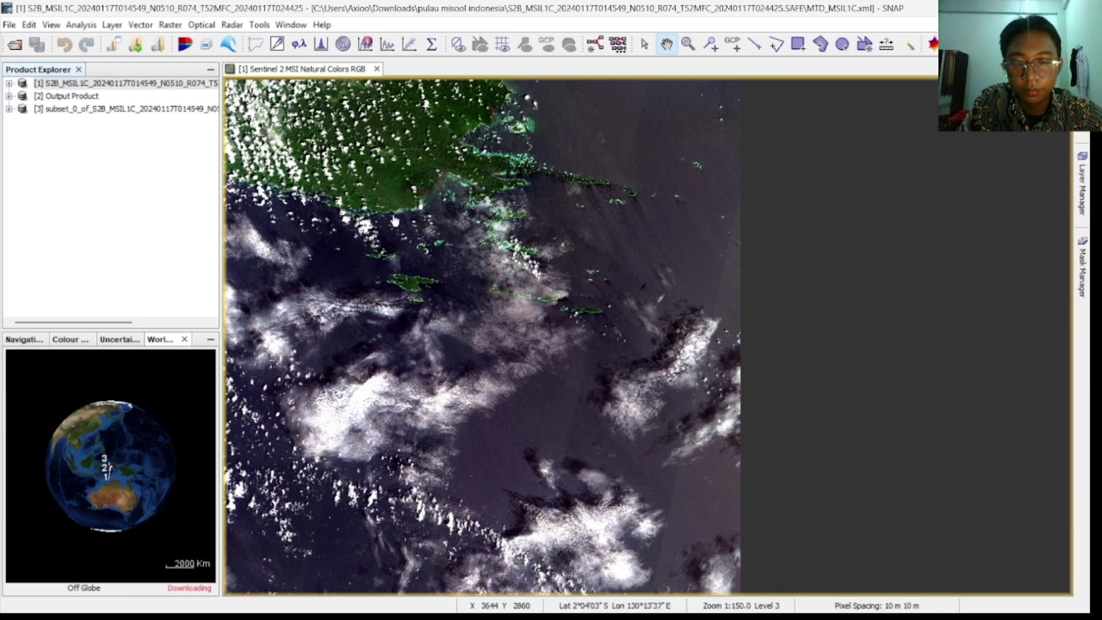
Display the new subset product as an RGB image with the Sentinel 2 MSI Natural Colors profile, using B4, B3 and B2
{"action": "left_click", "coordinate": [152, 110]}
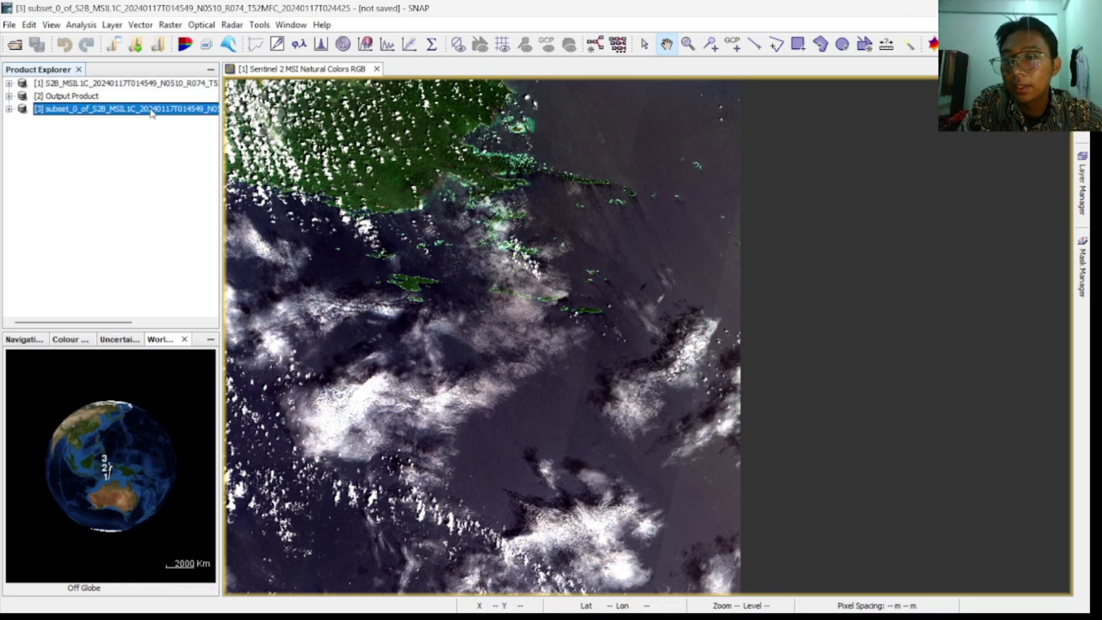
{"action": "double_click", "coordinate": [152, 111]}
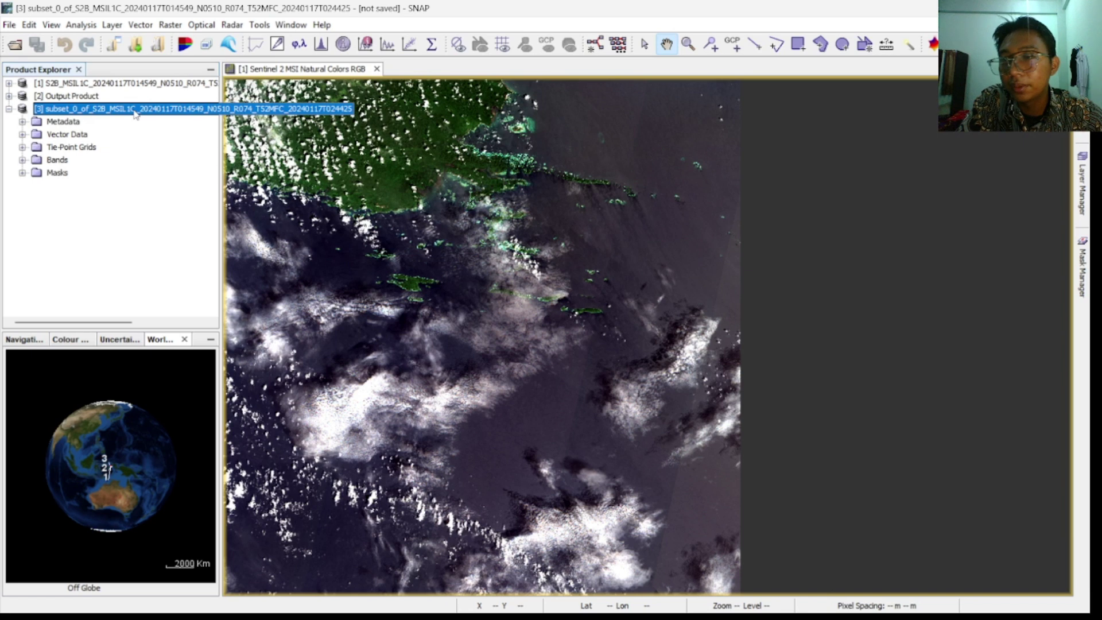
{"action": "right_click", "coordinate": [108, 115]}
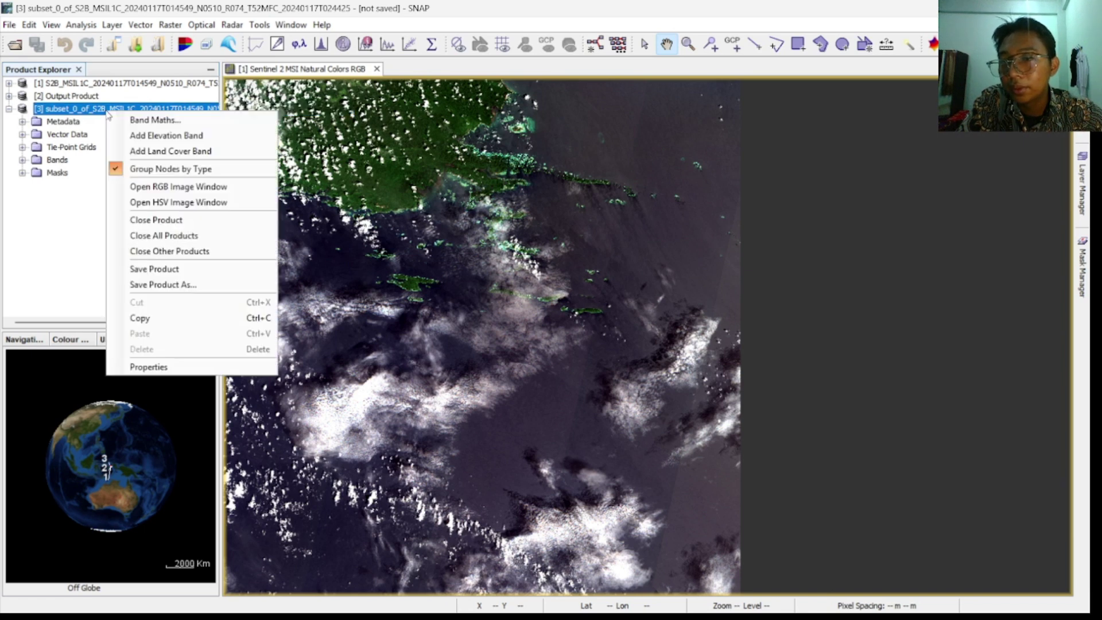
{"action": "left_click", "coordinate": [161, 190]}
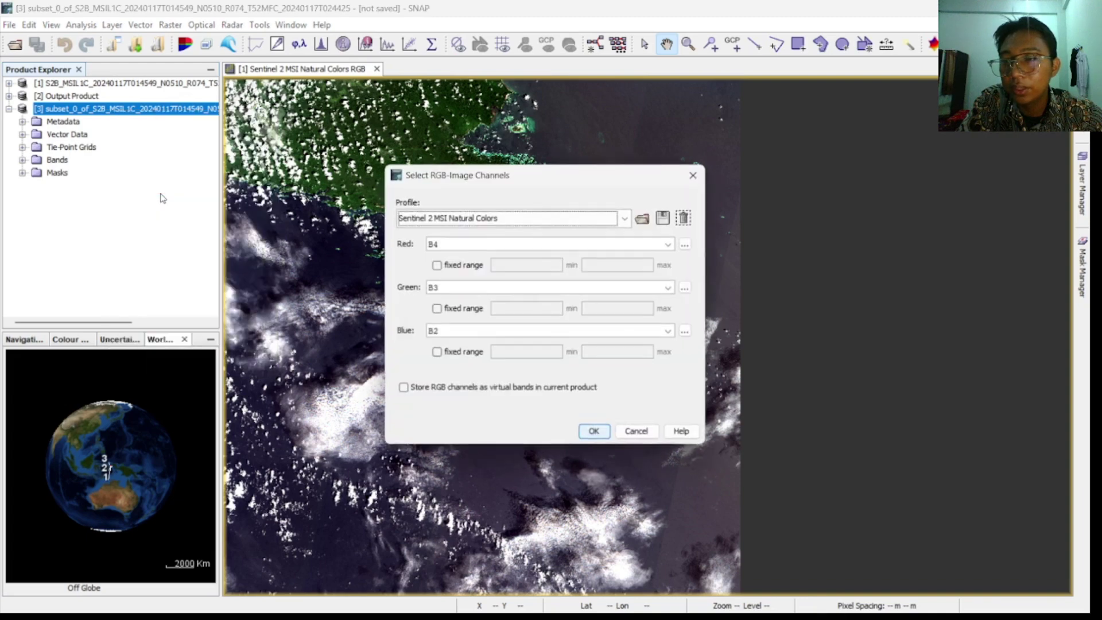
{"action": "left_click", "coordinate": [595, 431]}
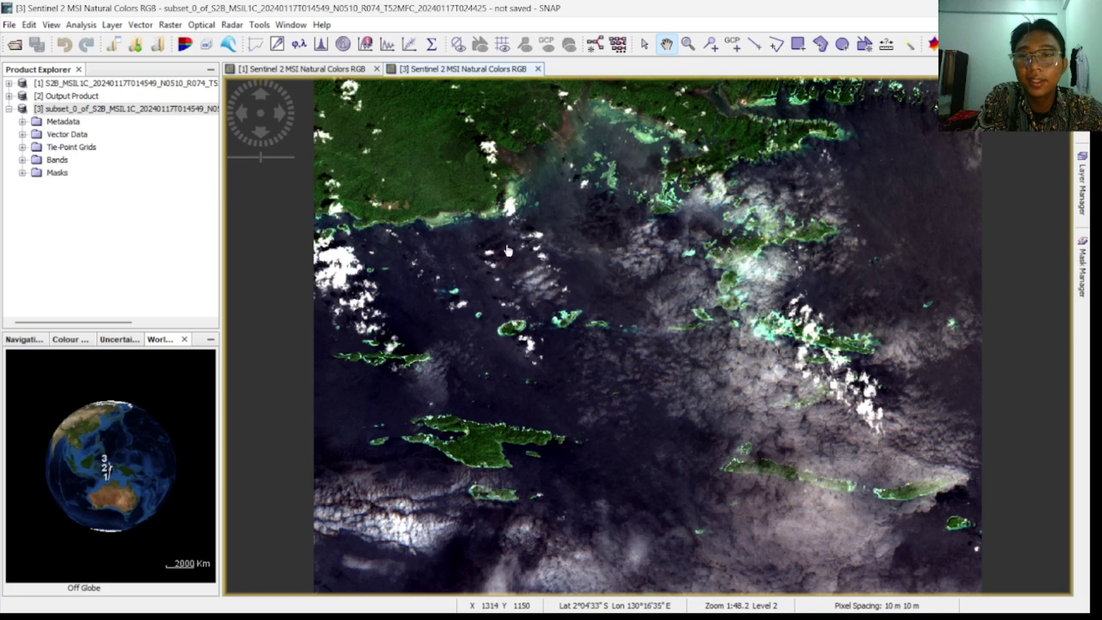
{"action": "left_click_drag", "start_coordinate": [462, 335], "coordinate": [377, 339]}
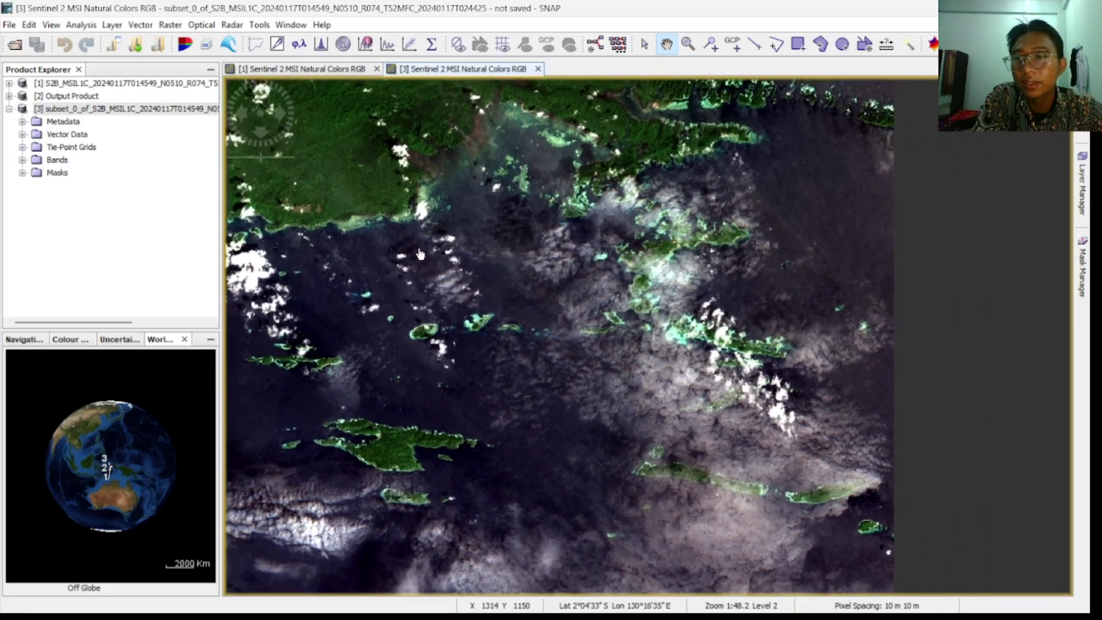
Create a new vector data container in the subset product, replacing the default name with one starting with "sung"
{"action": "left_click", "coordinate": [161, 111]}
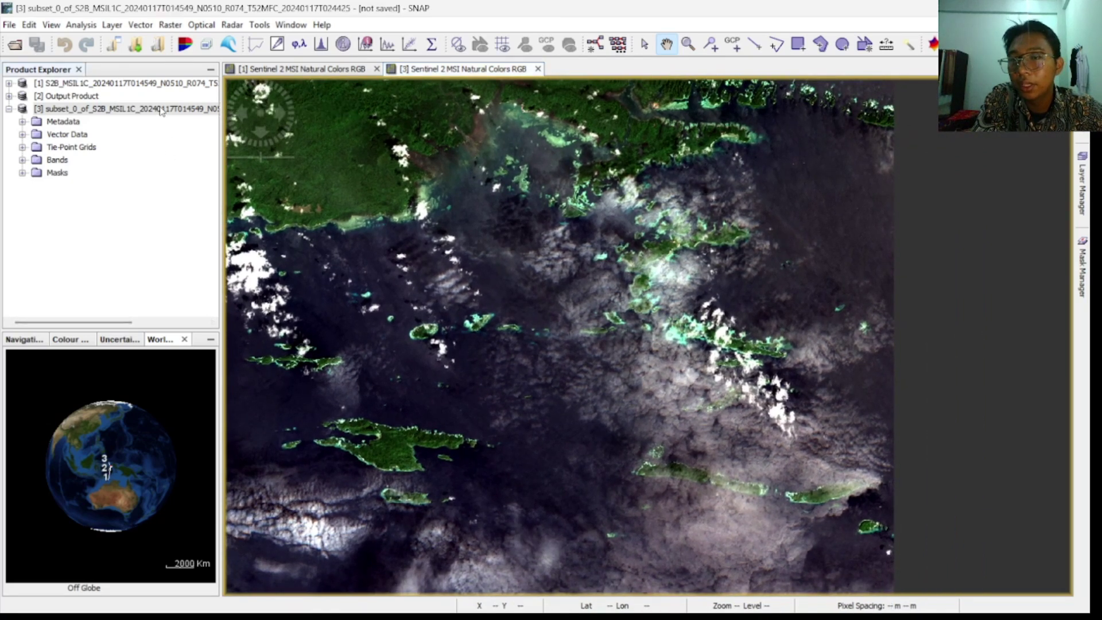
{"action": "left_click", "coordinate": [141, 26]}
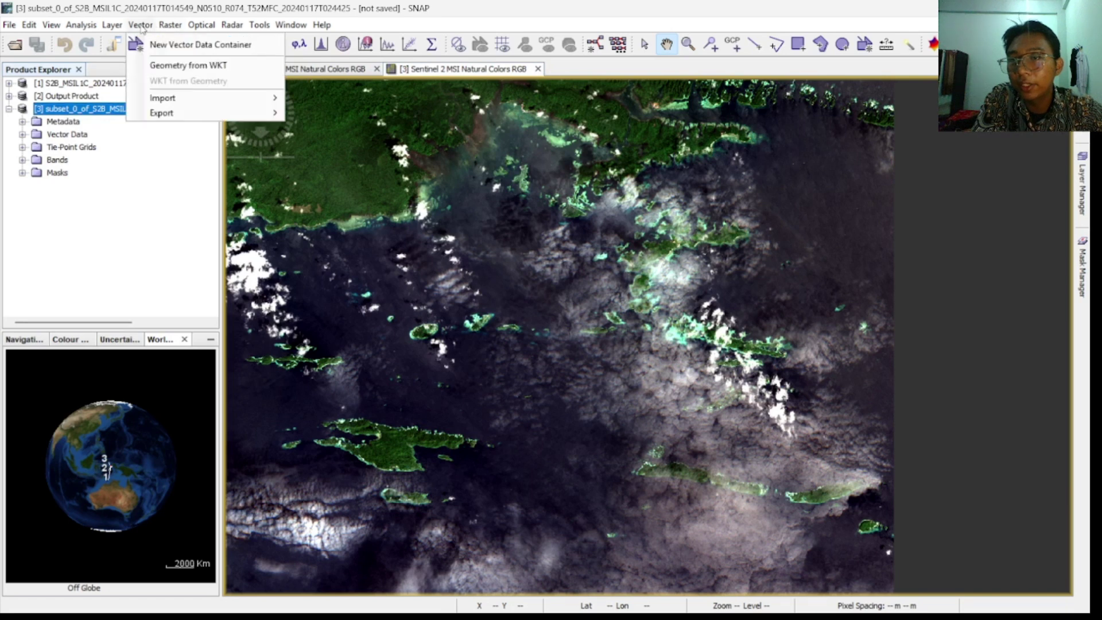
{"action": "left_click", "coordinate": [249, 51]}
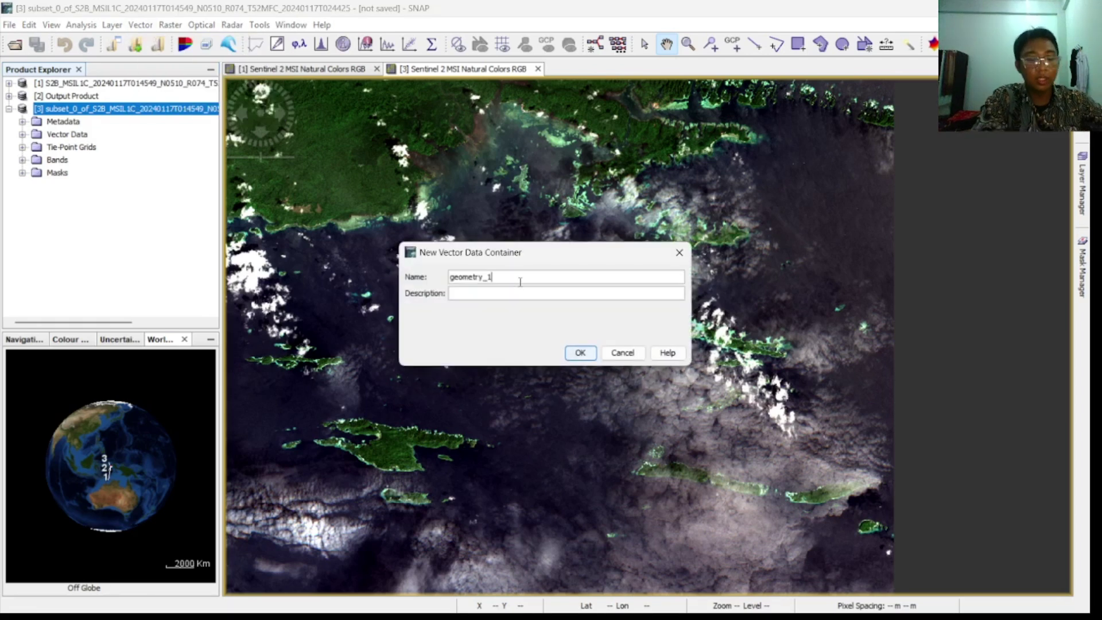
{"action": "key", "text": "BackSpace"}
{"action": "key", "text": "BackSpace"}
{"action": "key", "text": "BackSpace"}
{"action": "key", "text": "BackSpace"}
{"action": "key", "text": "BackSpace"}
{"action": "key", "text": "BackSpace"}
{"action": "key", "text": "BackSpace"}
{"action": "key", "text": "BackSpace"}
{"action": "key", "text": "BackSpace"}
{"action": "key", "text": "BackSpace"}
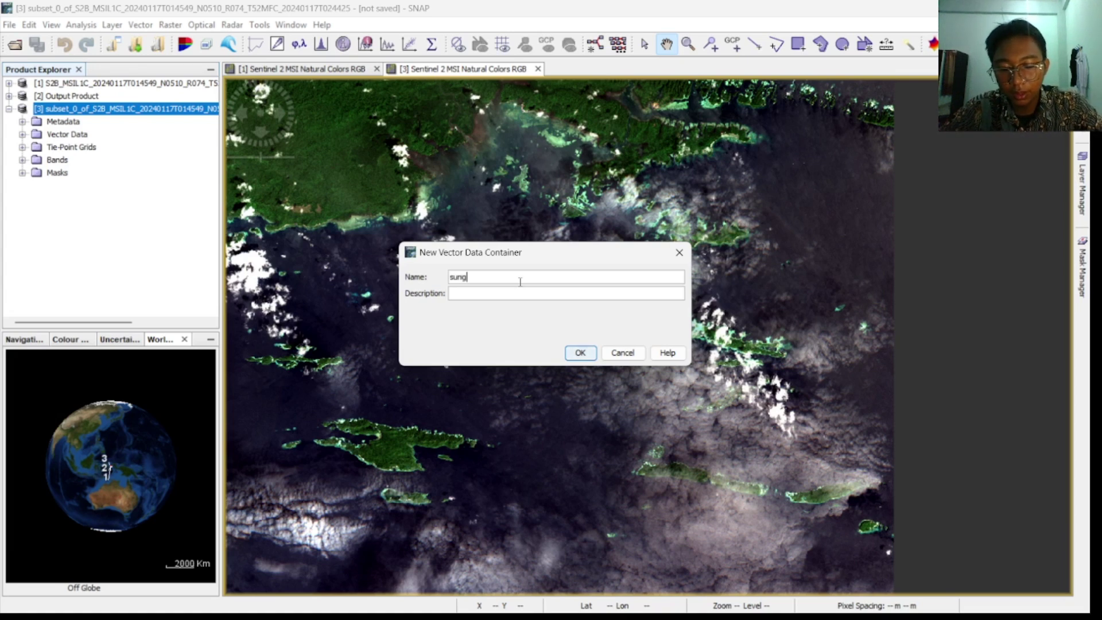
{"action": "left_click", "coordinate": [580, 353]}
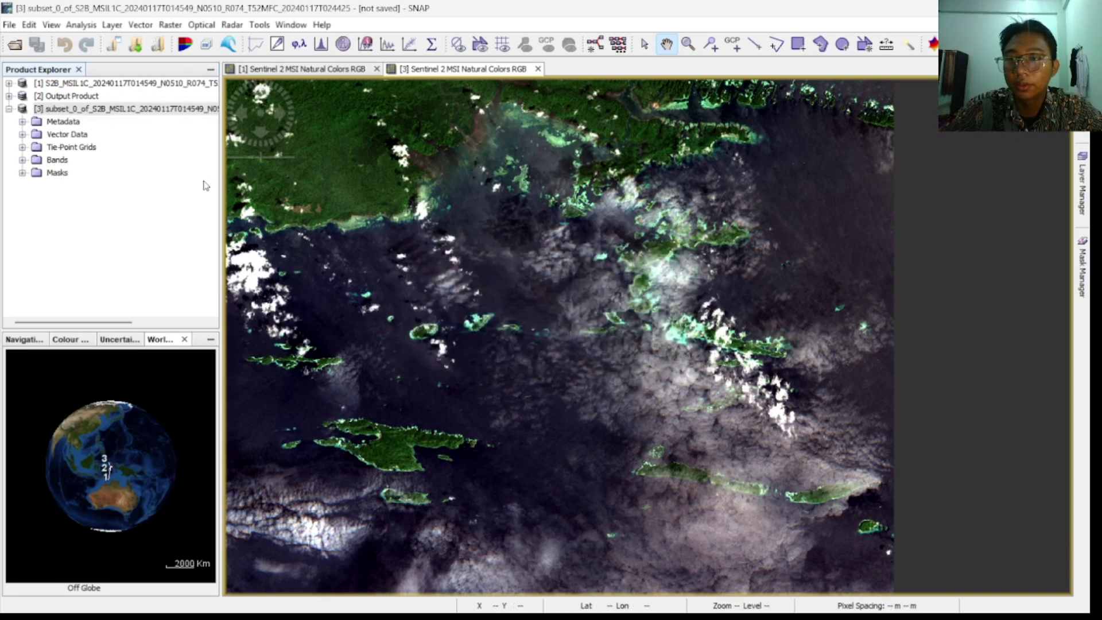
Delete all 16 tie-point grids, from aod550 through 10v, from the subset product
{"action": "double_click", "coordinate": [67, 148]}
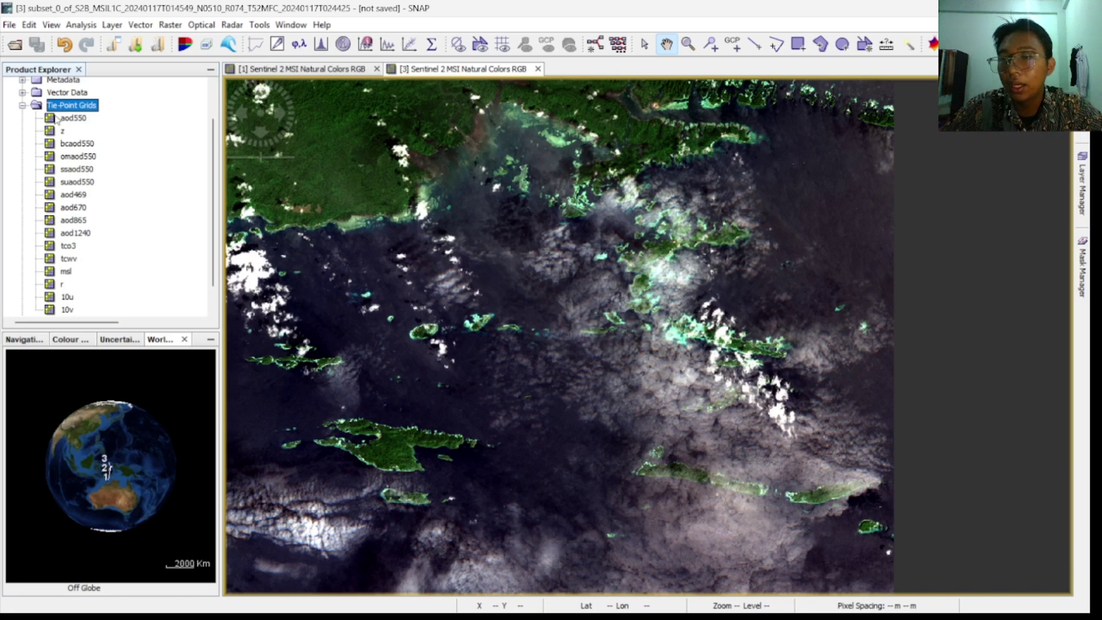
{"action": "left_click", "coordinate": [58, 119]}
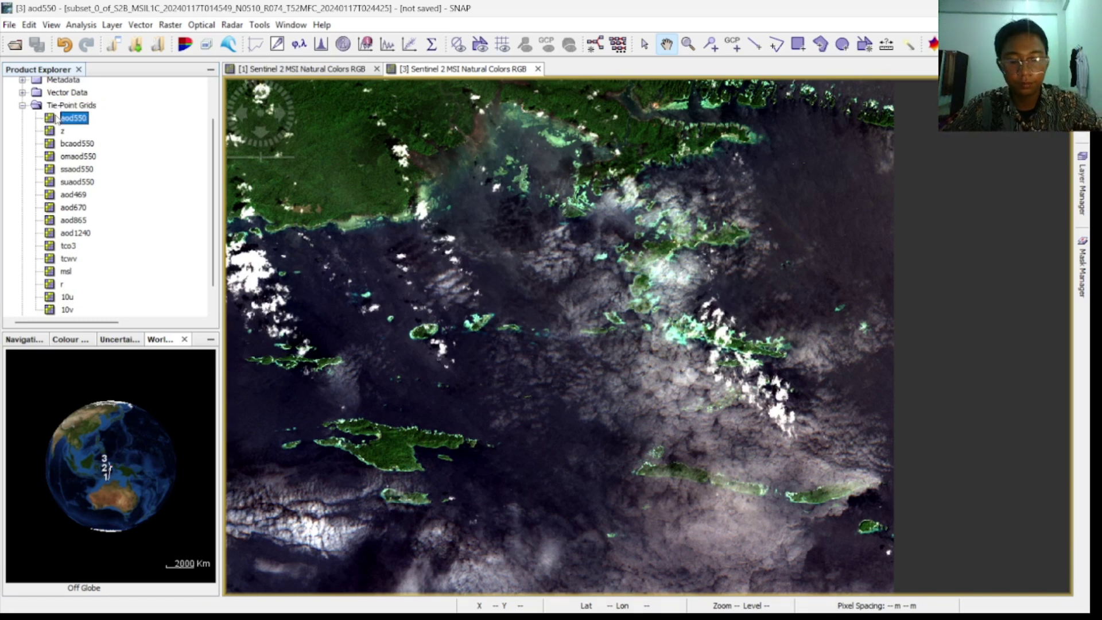
{"action": "key", "text": "shift+Down"}
{"action": "key", "text": "shift+Down"}
{"action": "key", "text": "shift+Down"}
{"action": "key", "text": "shift+Down"}
{"action": "key", "text": "shift+Down"}
{"action": "key", "text": "shift+Down"}
{"action": "key", "text": "shift+Down"}
{"action": "key", "text": "shift+Down"}
{"action": "key", "text": "shift+Down"}
{"action": "key", "text": "shift+Down"}
{"action": "key", "text": "shift+Down"}
{"action": "key", "text": "shift+Down"}
{"action": "key", "text": "shift+Down"}
{"action": "key", "text": "shift+Down"}
{"action": "key", "text": "shift+Down"}
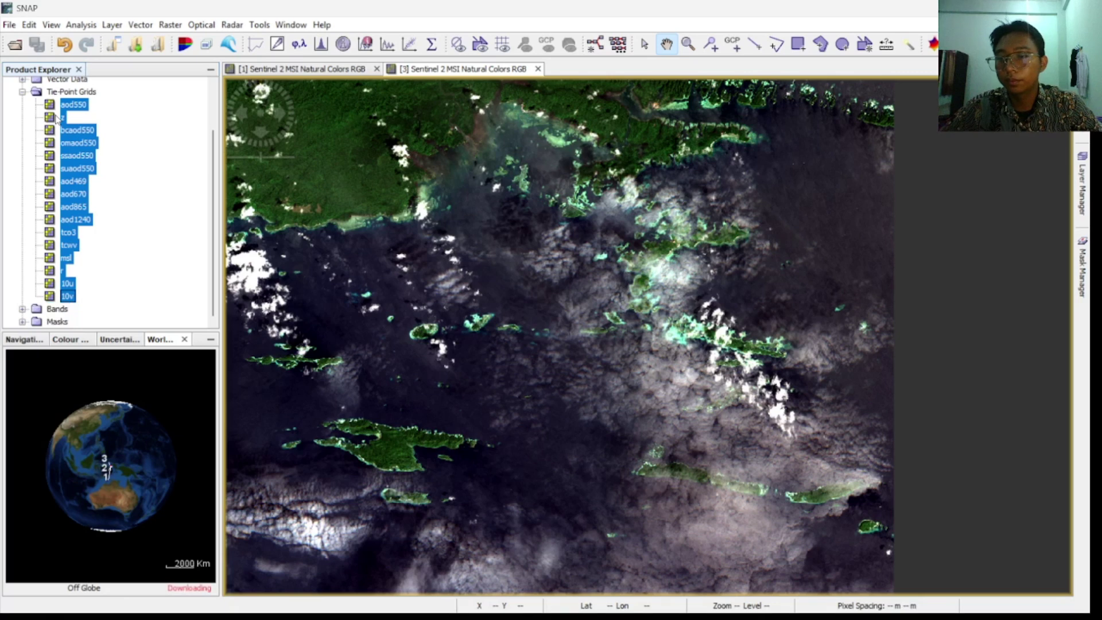
{"action": "right_click", "coordinate": [71, 160]}
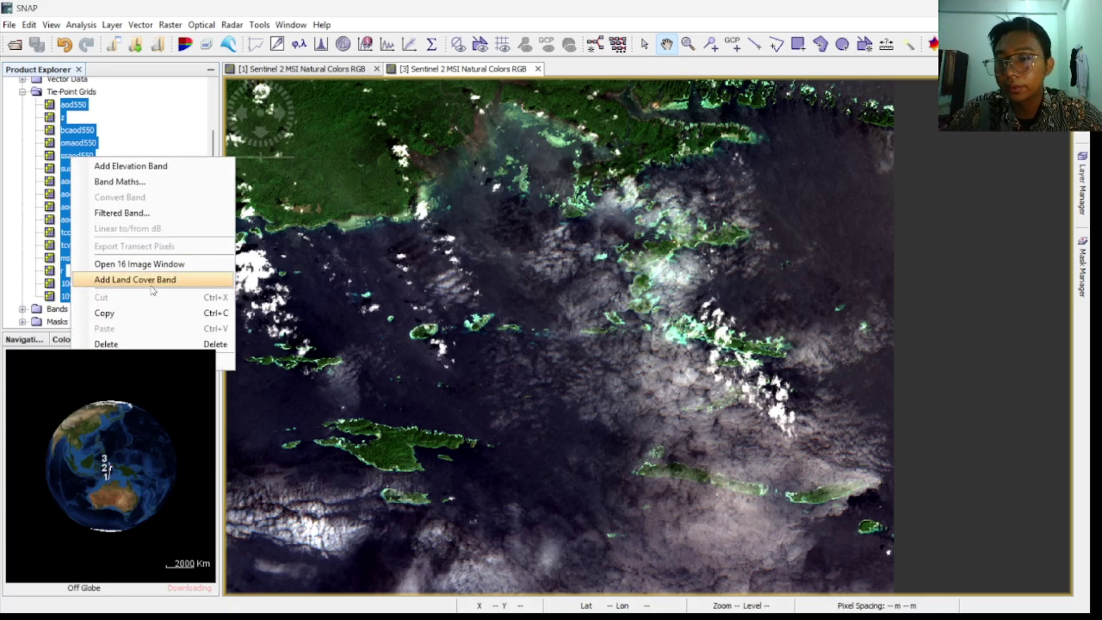
{"action": "left_click", "coordinate": [109, 344]}
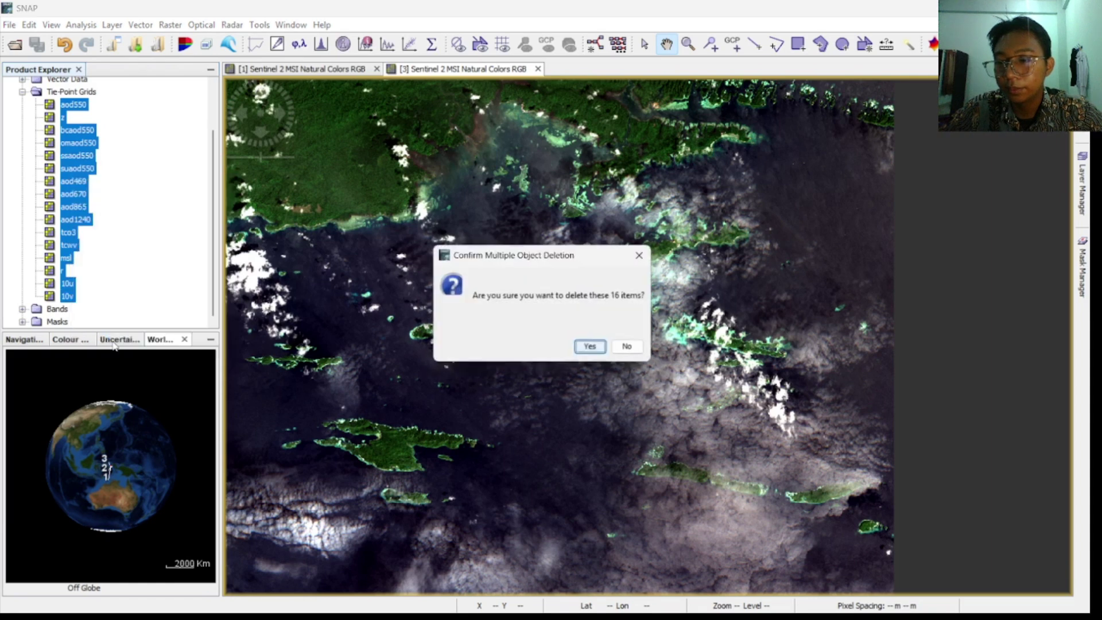
{"action": "left_click", "coordinate": [600, 350]}
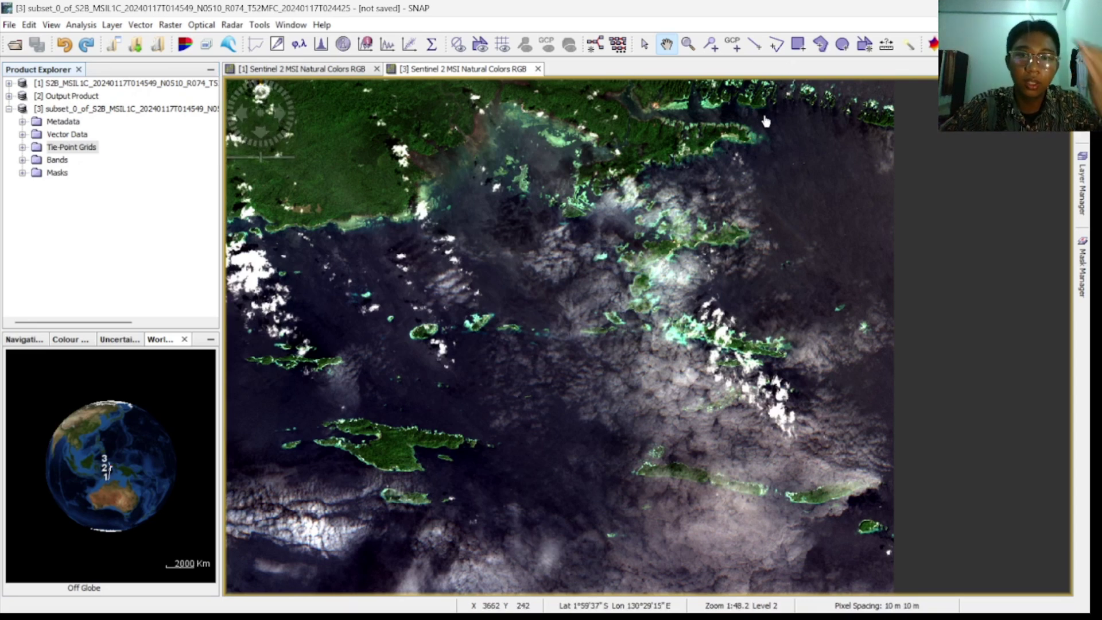
Draw two rectangles in the subset image: one over the hazy central island group and a smaller one over the water northwest of it
{"action": "left_click", "coordinate": [800, 48]}
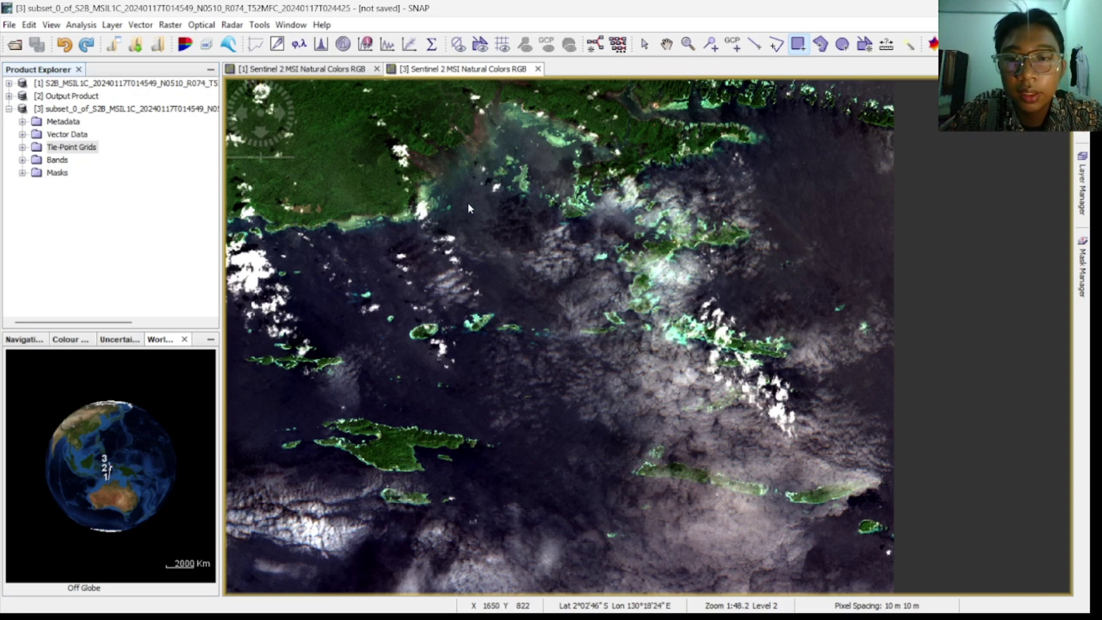
{"action": "left_click", "coordinate": [666, 45]}
{"action": "left_click_drag", "start_coordinate": [681, 184], "coordinate": [449, 134]}
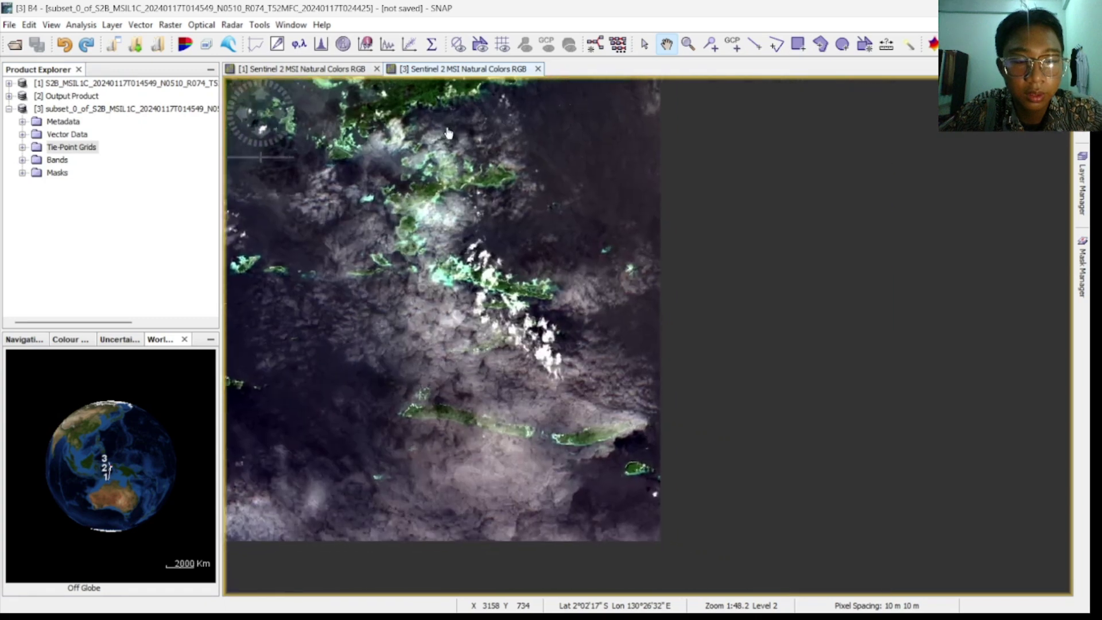
{"action": "left_click_drag", "start_coordinate": [443, 279], "coordinate": [575, 281]}
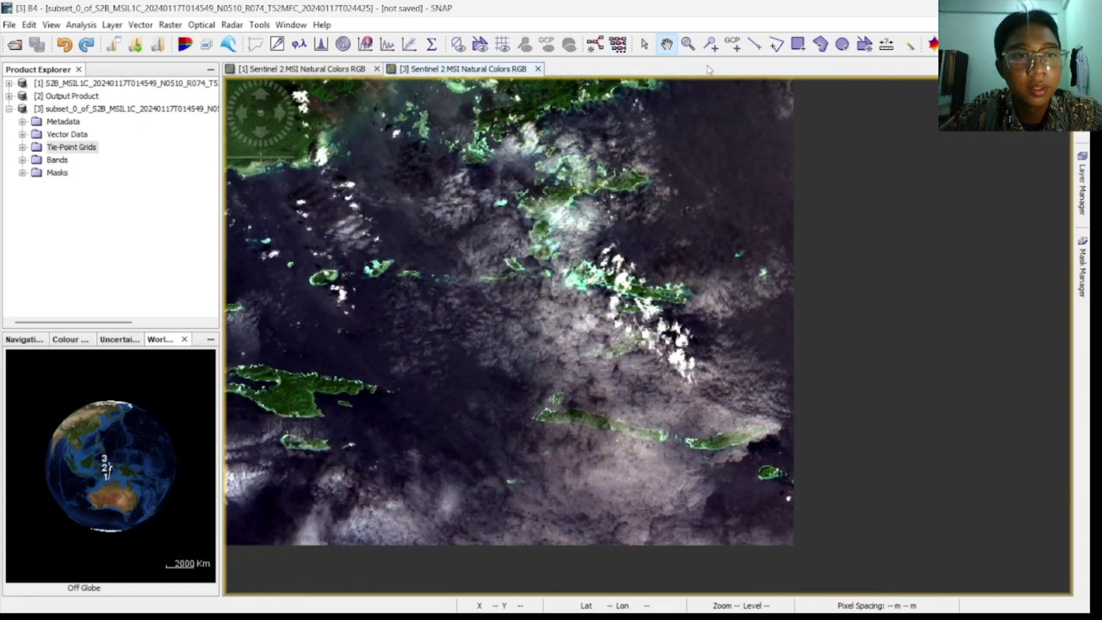
{"action": "left_click", "coordinate": [798, 45]}
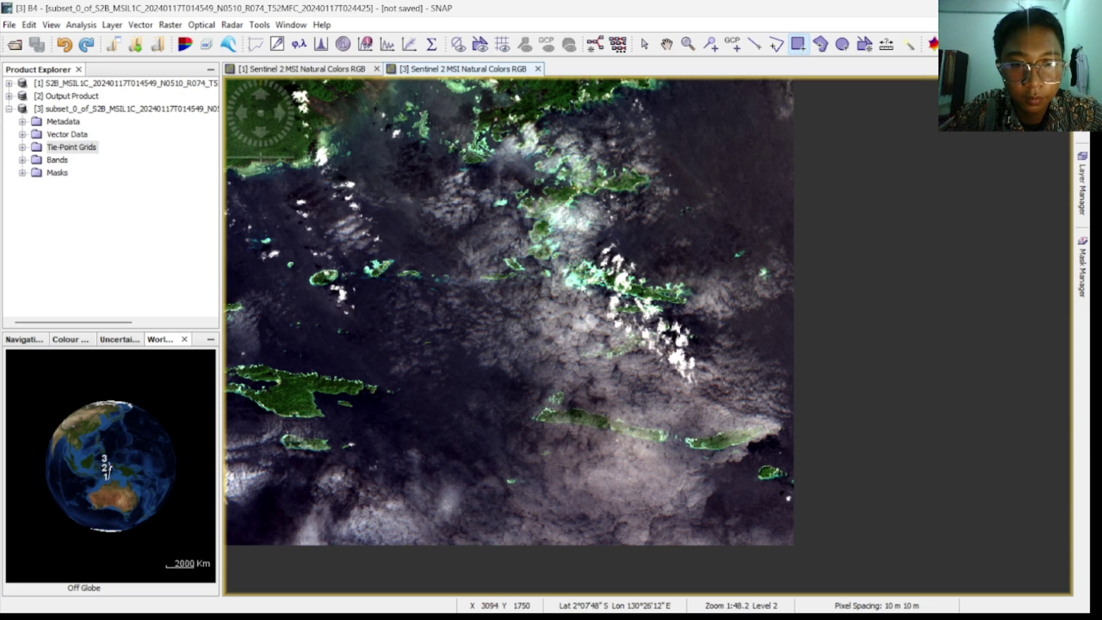
{"action": "left_click", "coordinate": [797, 44]}
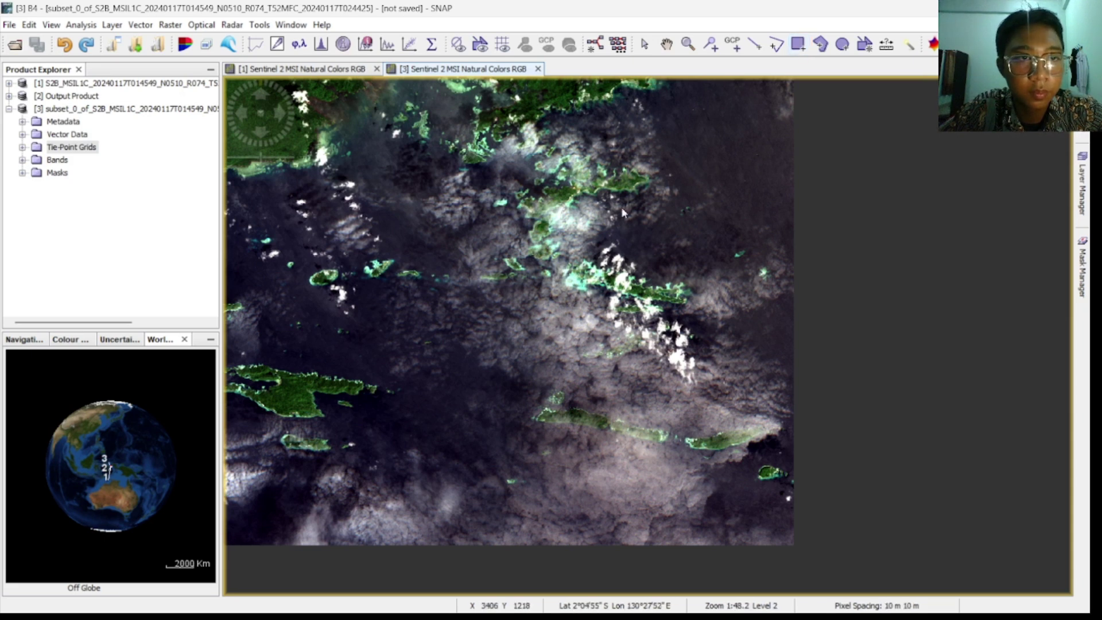
{"action": "left_click_drag", "start_coordinate": [558, 268], "coordinate": [666, 156]}
{"action": "left_click_drag", "start_coordinate": [638, 198], "coordinate": [597, 236]}
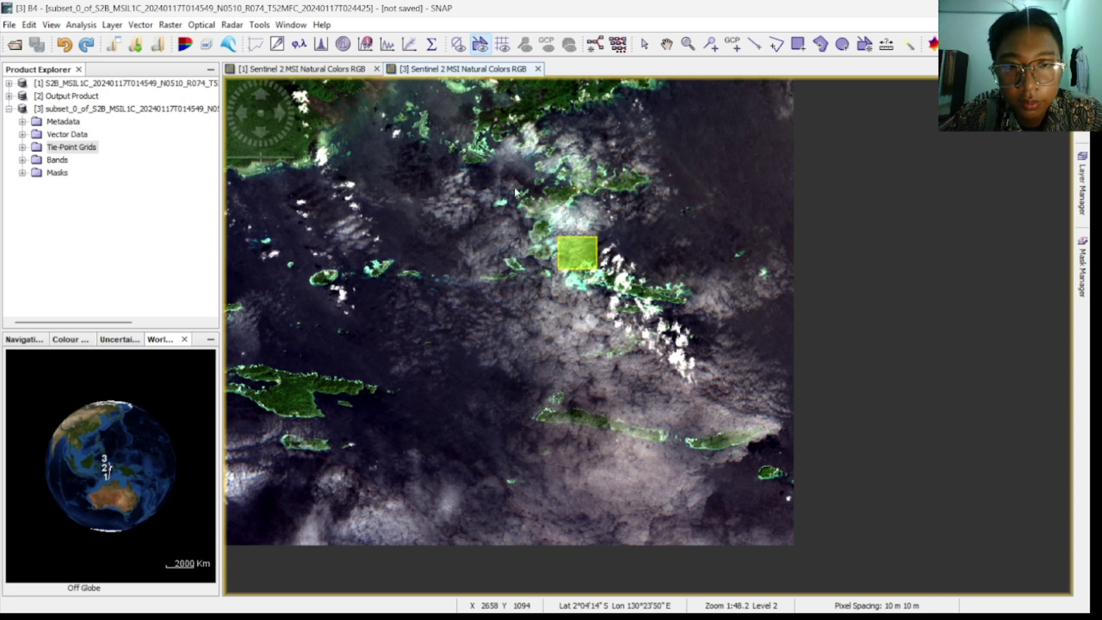
{"action": "left_click_drag", "start_coordinate": [490, 206], "coordinate": [517, 185]}
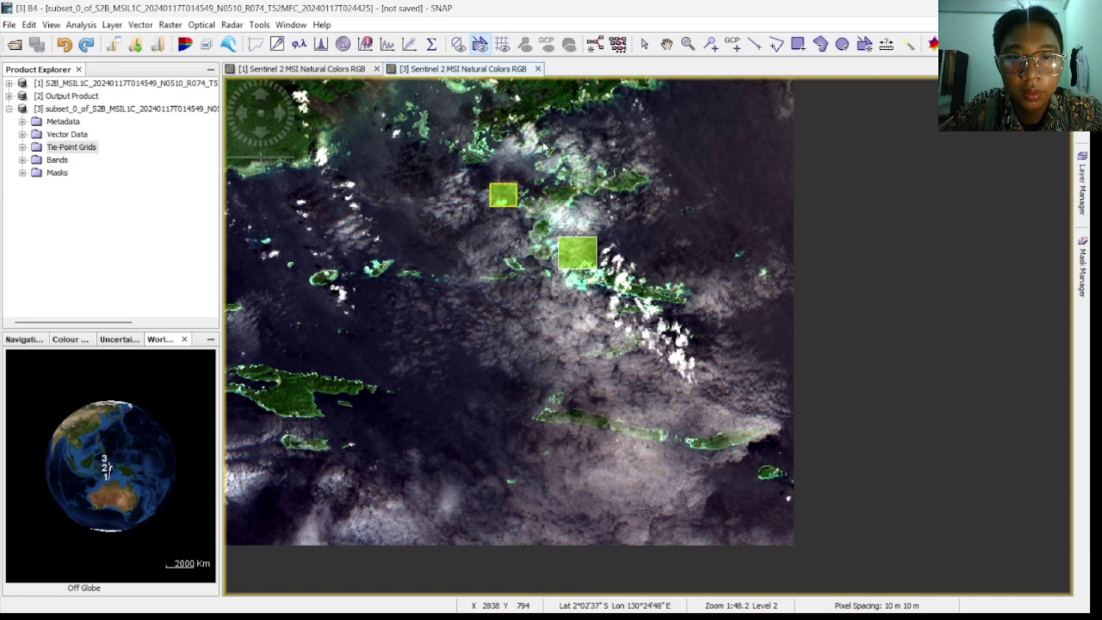
Draw three more rectangles: beside the mainland's southeast headland, over the reefs in the northern bay, and on the eastern island
{"action": "left_click", "coordinate": [667, 46]}
{"action": "left_click_drag", "start_coordinate": [671, 191], "coordinate": [713, 309]}
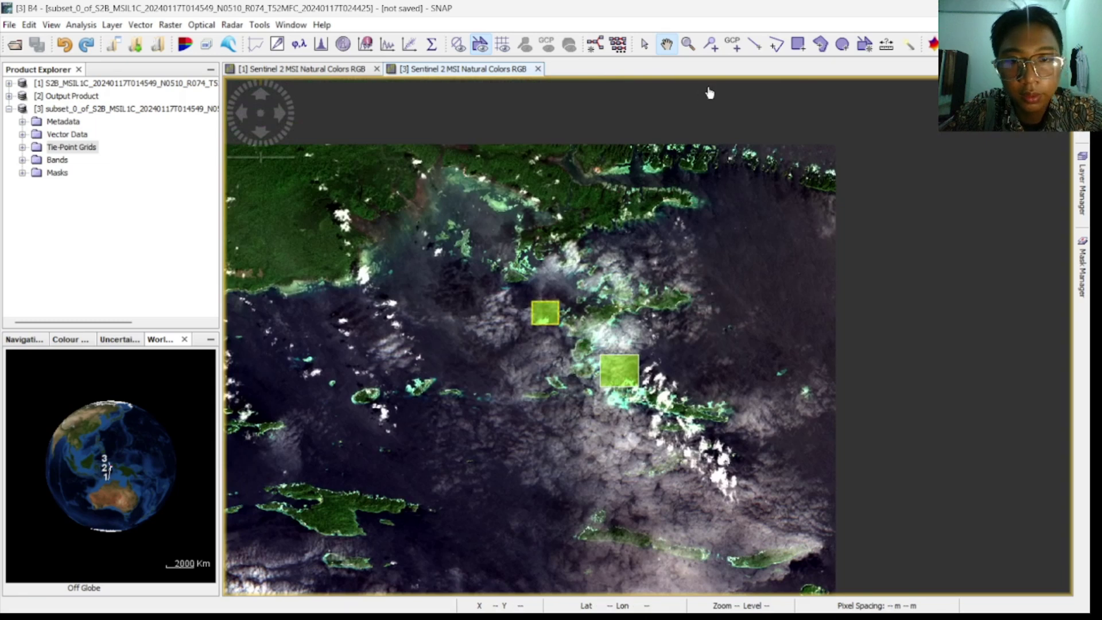
{"action": "left_click", "coordinate": [798, 44]}
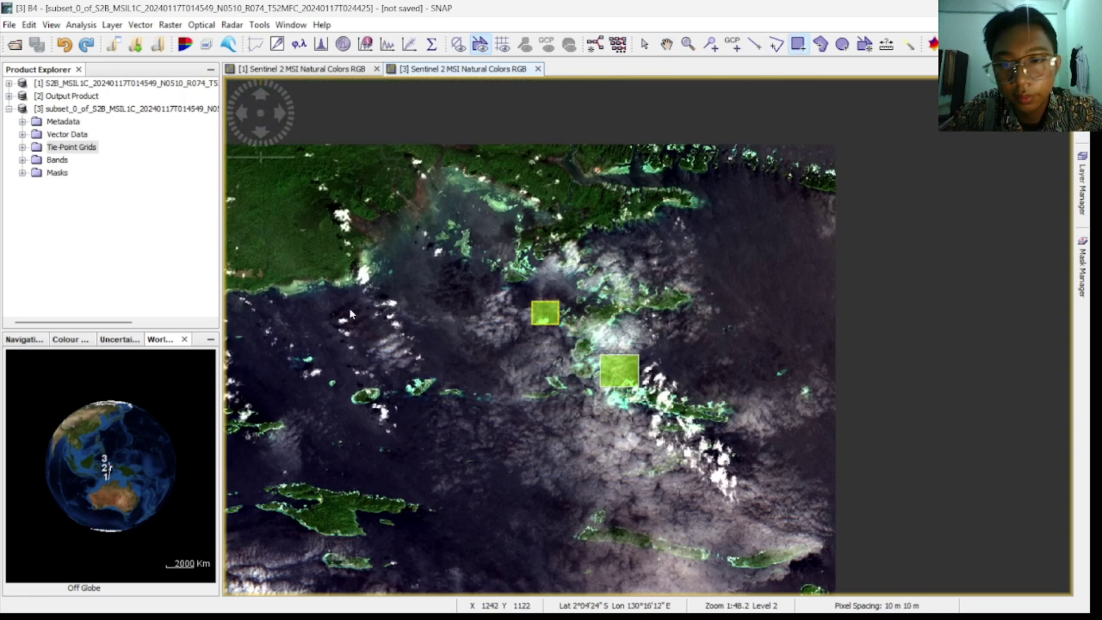
{"action": "left_click_drag", "start_coordinate": [368, 274], "coordinate": [386, 245]}
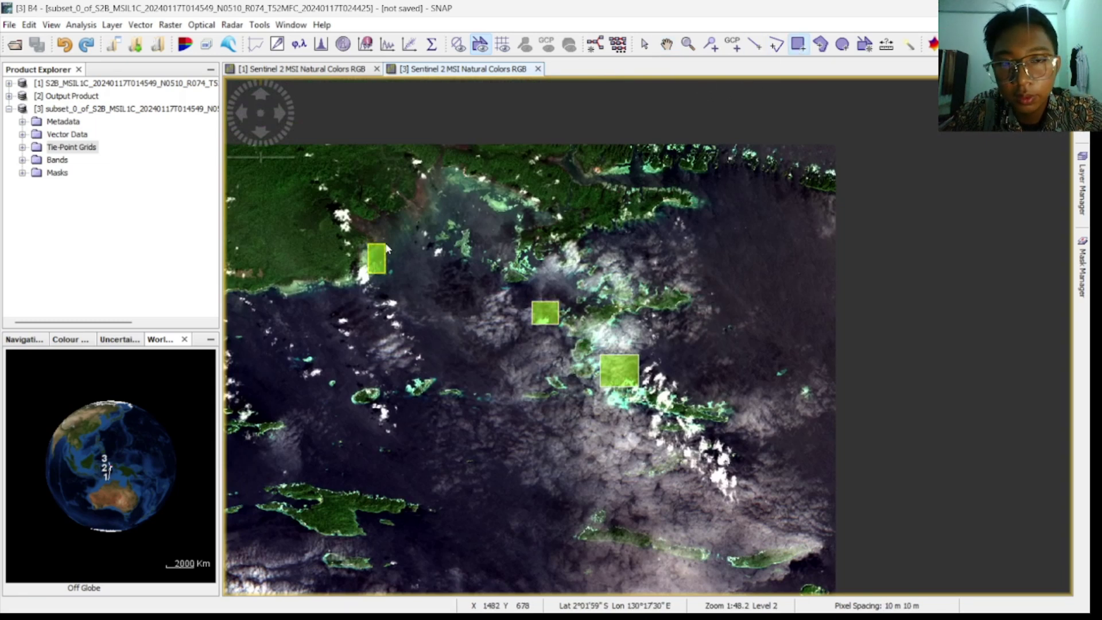
{"action": "left_click_drag", "start_coordinate": [463, 189], "coordinate": [524, 213]}
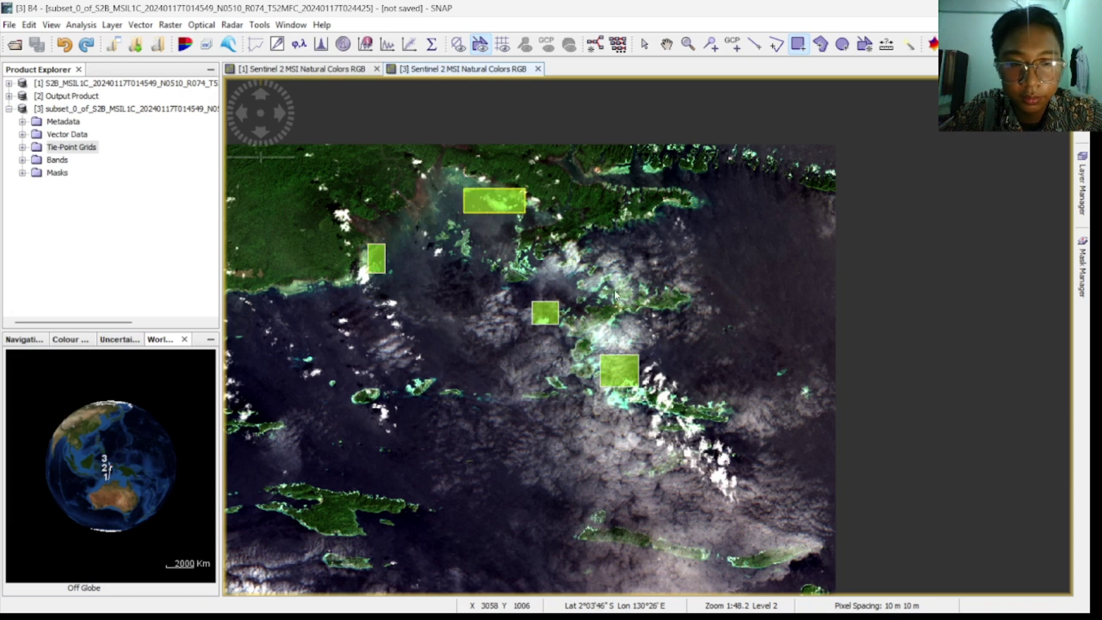
{"action": "left_click_drag", "start_coordinate": [604, 281], "coordinate": [649, 302]}
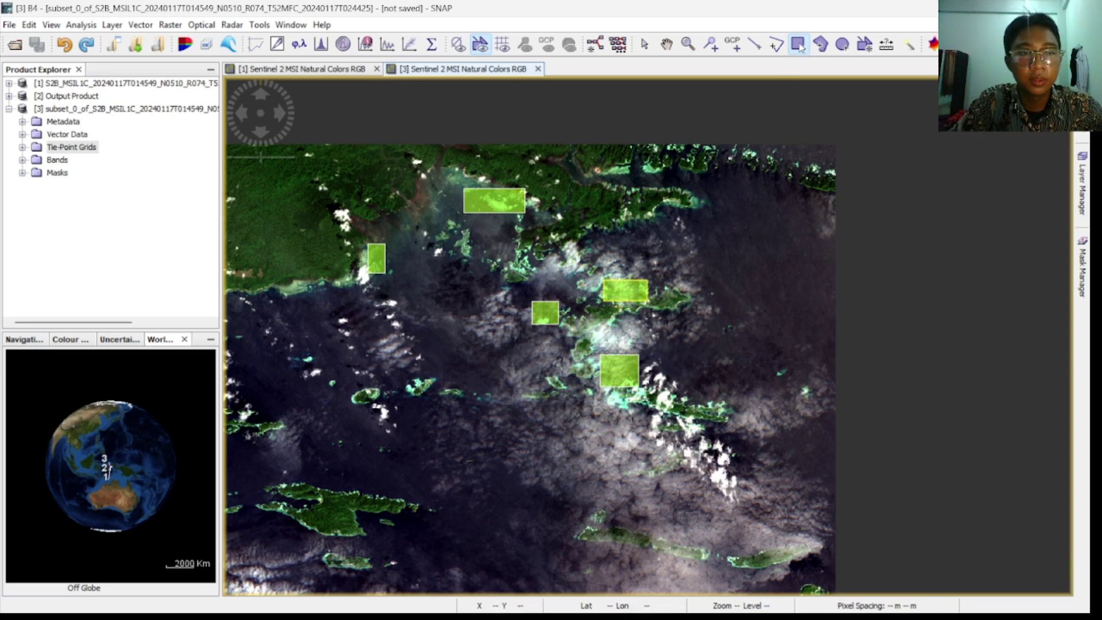
{"action": "double_click", "coordinate": [71, 147]}
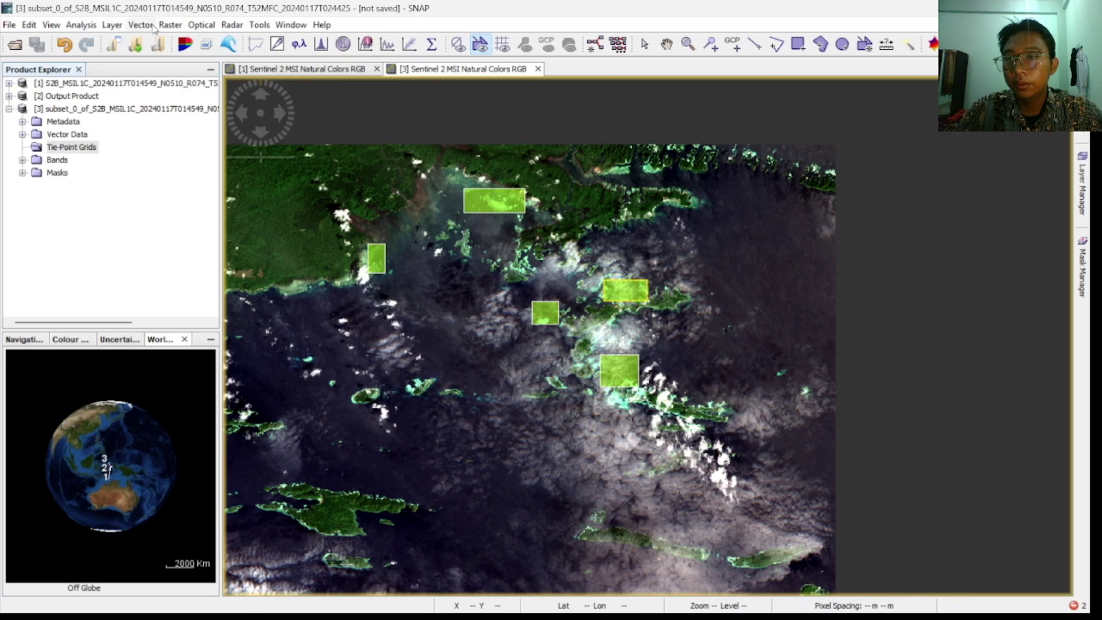
Run the Sen2Coral Deglint processor with sun glint areas sunglin, source bands B2, B3 and B4, and reference band B8
{"action": "left_click", "coordinate": [201, 25]}
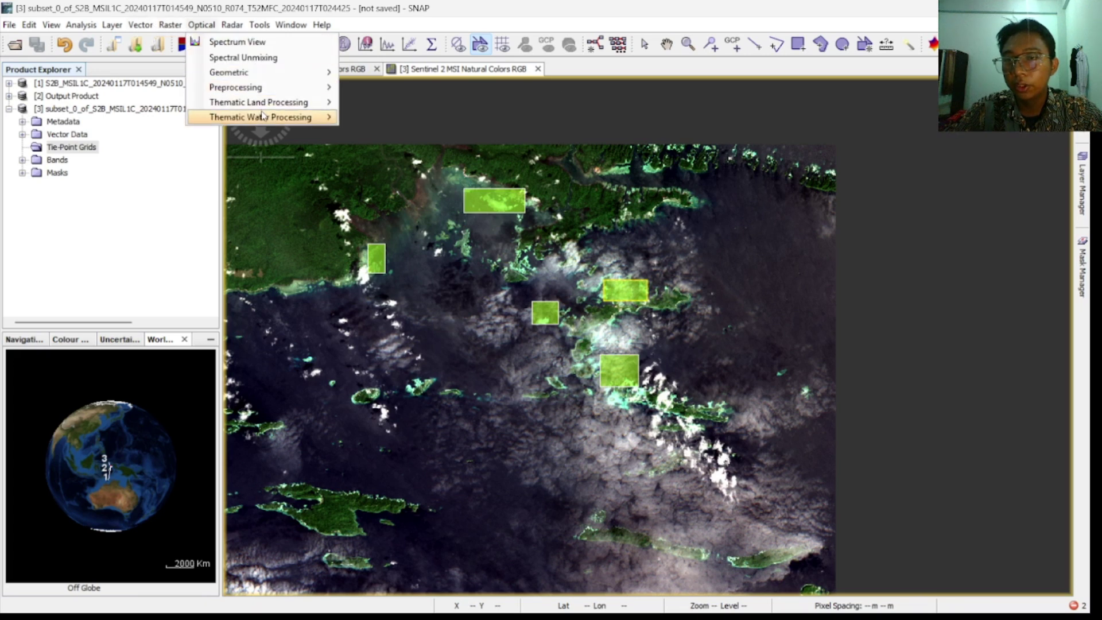
{"action": "mouse_move", "coordinate": [263, 116]}
{"action": "mouse_move", "coordinate": [346, 118]}
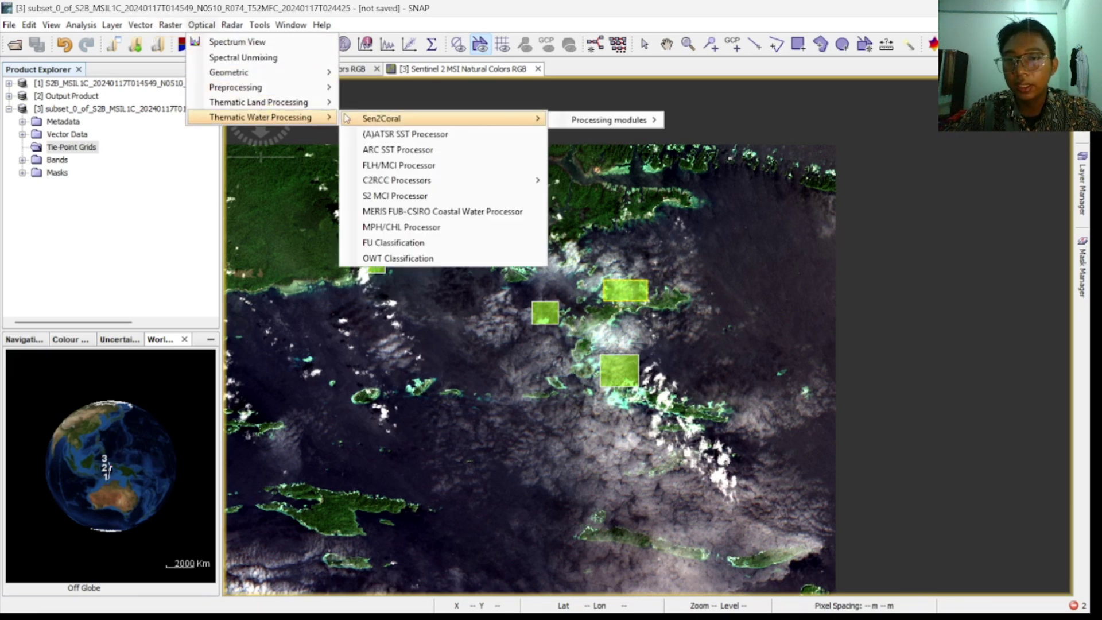
{"action": "mouse_move", "coordinate": [576, 125]}
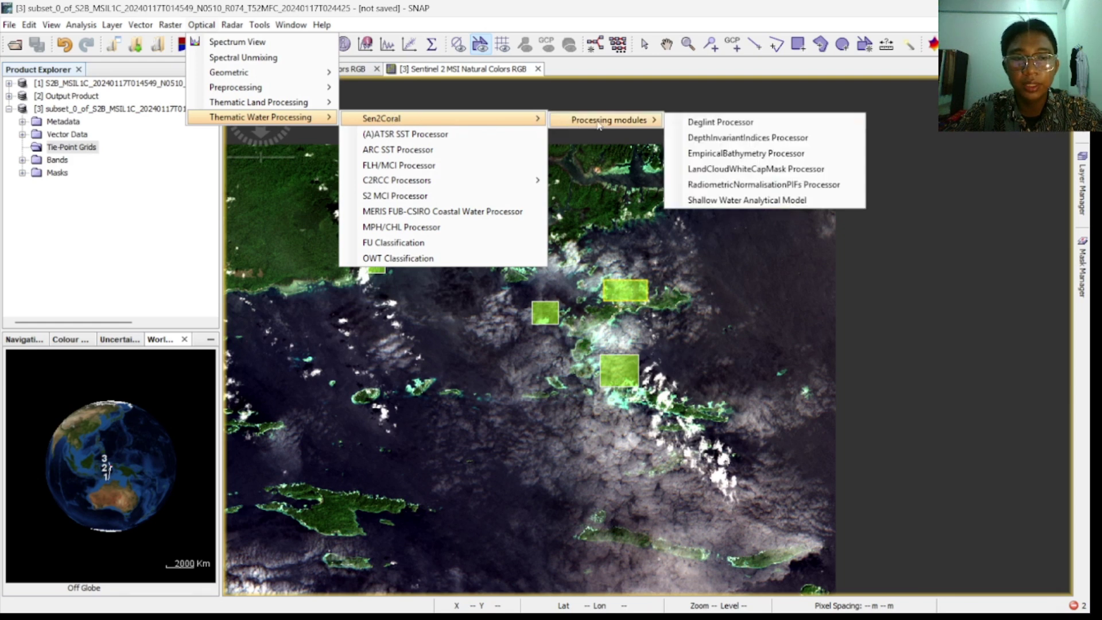
{"action": "left_click", "coordinate": [722, 123]}
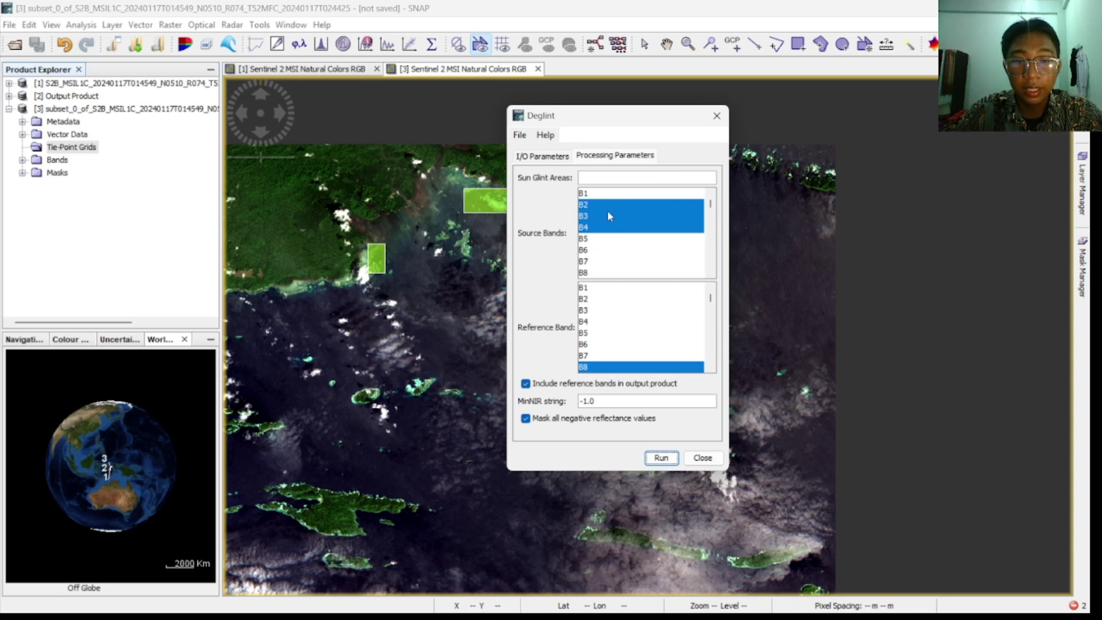
{"action": "left_click", "coordinate": [582, 178]}
{"action": "type", "text": "sunglin"}
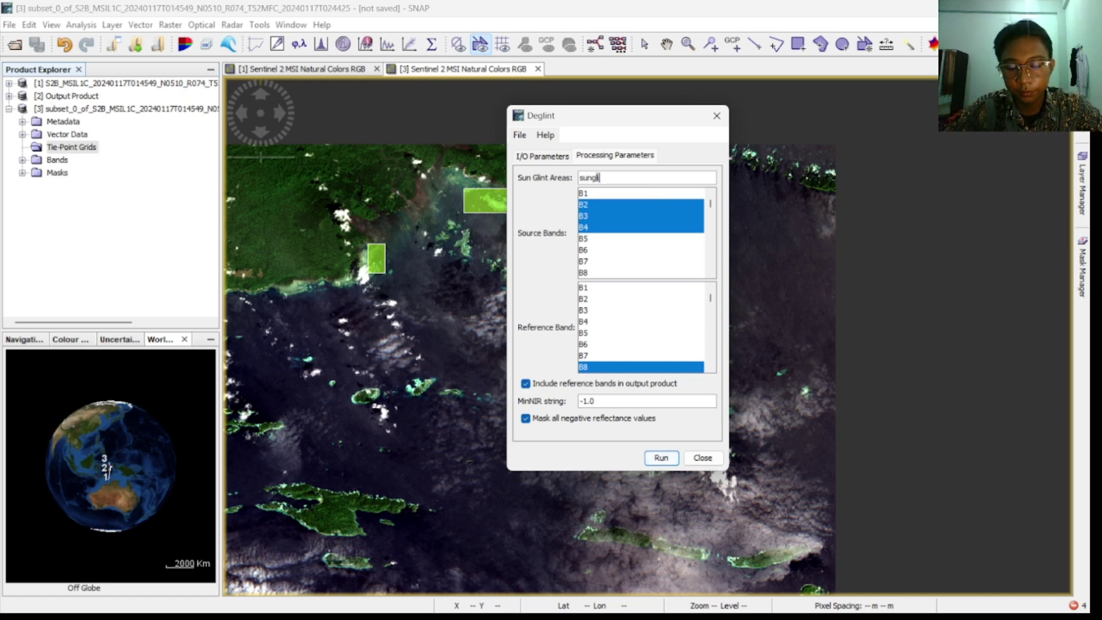
{"action": "left_click", "coordinate": [668, 459]}
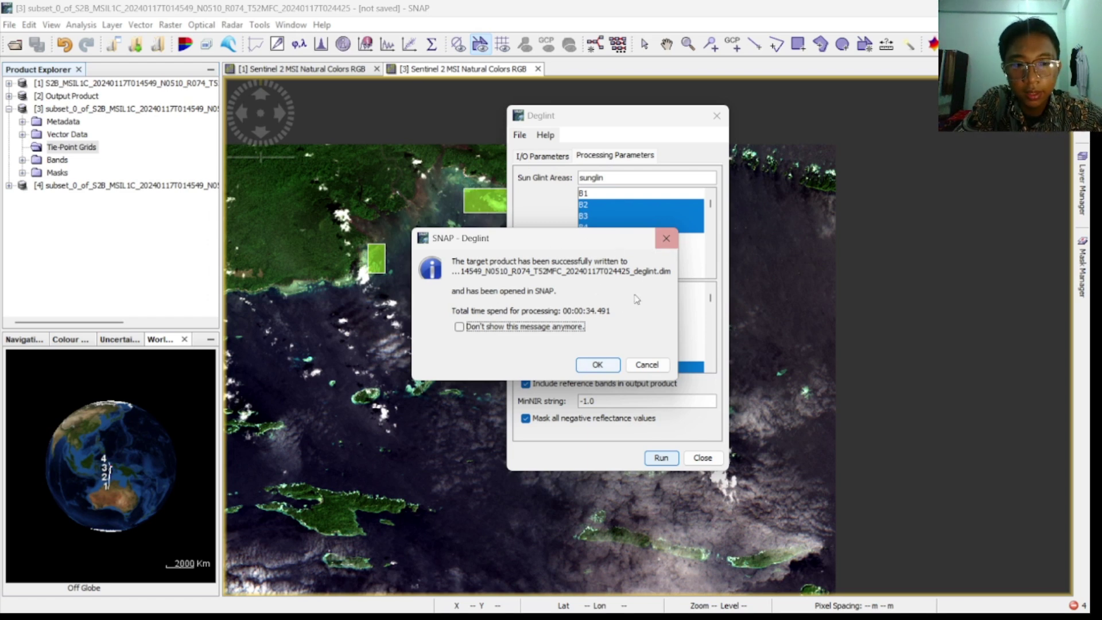
{"action": "left_click", "coordinate": [599, 366]}
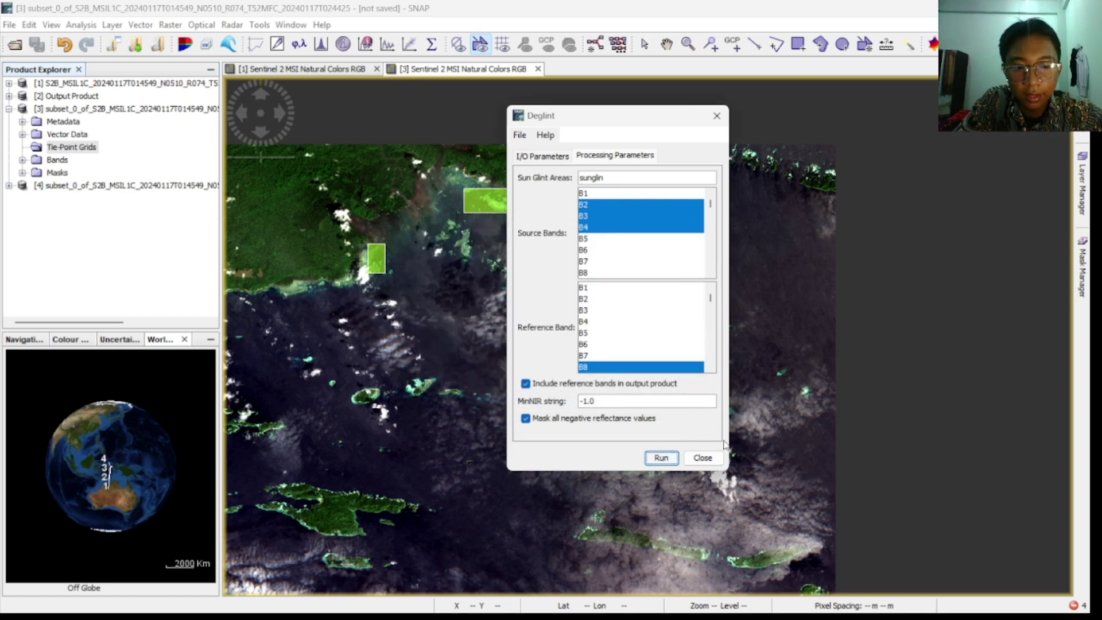
{"action": "left_click", "coordinate": [703, 456]}
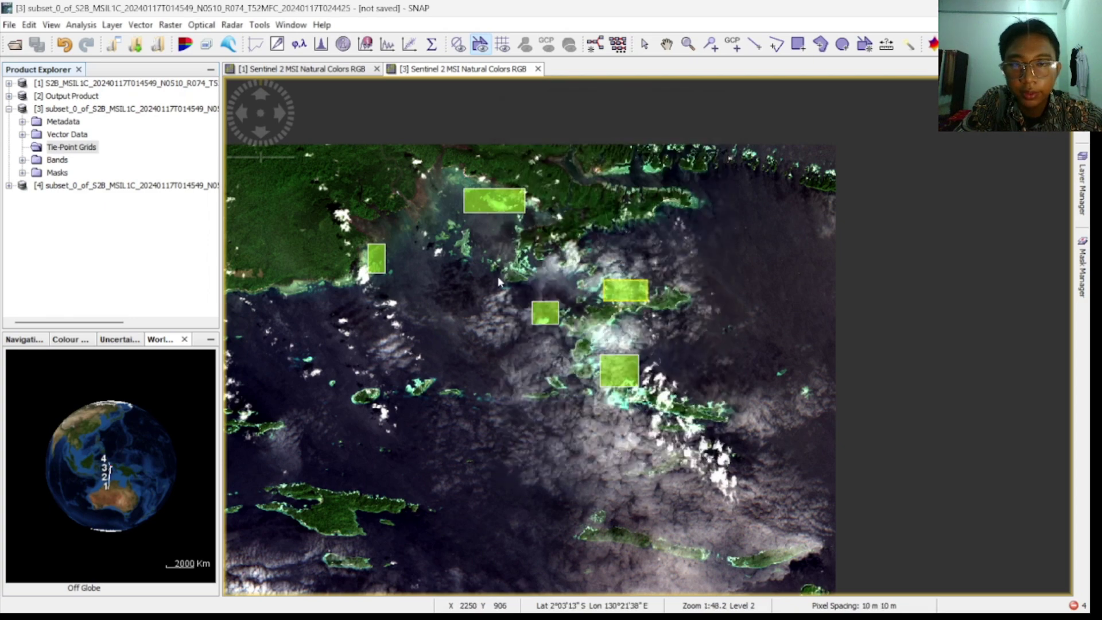
Display the deglinted product as an RGB image with the Sentinel 2 MSI Natural Colors profile, using B4, B3 and B2
{"action": "left_click", "coordinate": [191, 185]}
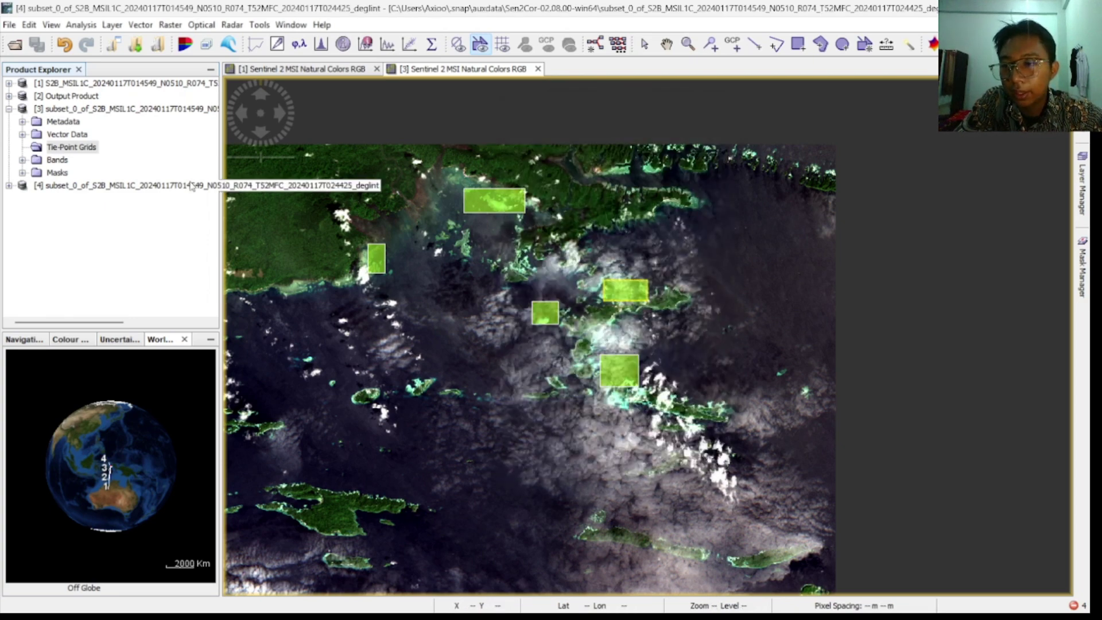
{"action": "right_click", "coordinate": [192, 186]}
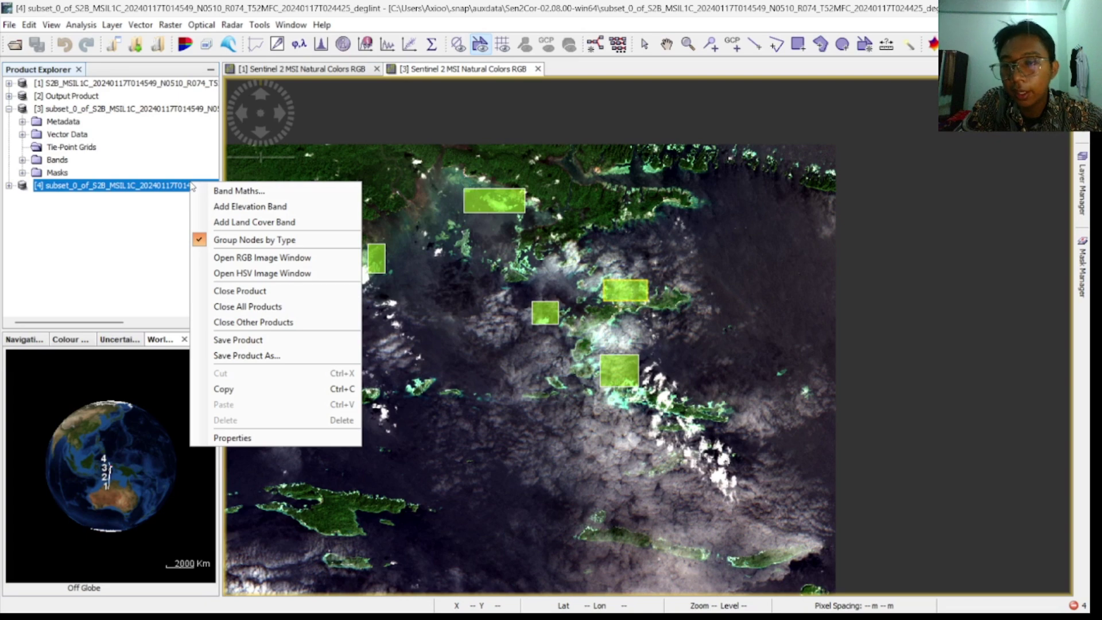
{"action": "left_click", "coordinate": [264, 258]}
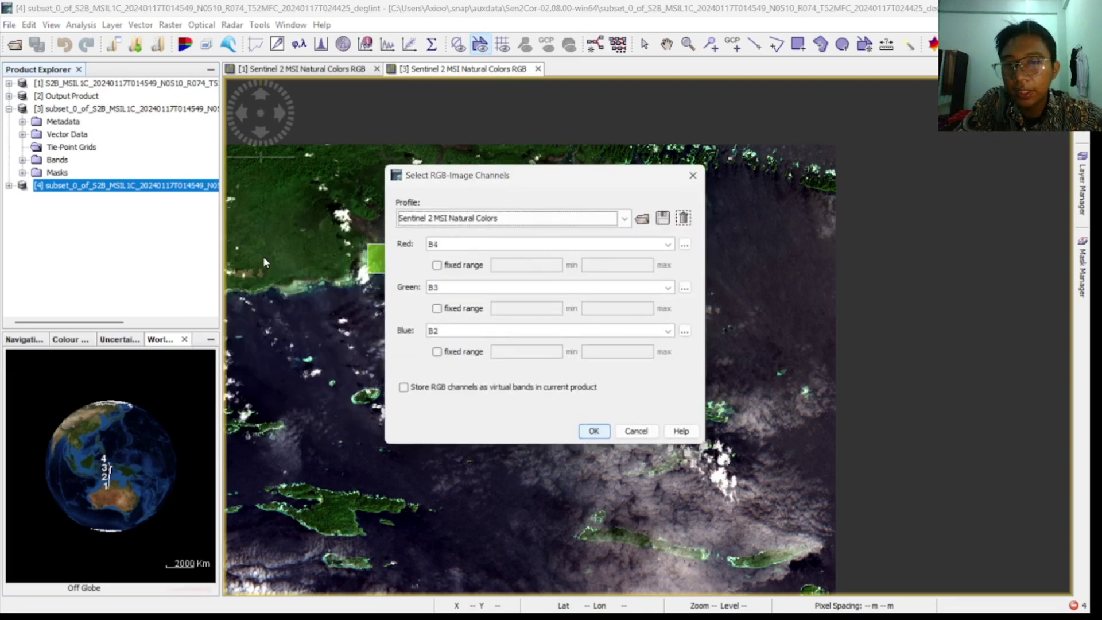
{"action": "left_click", "coordinate": [592, 430]}
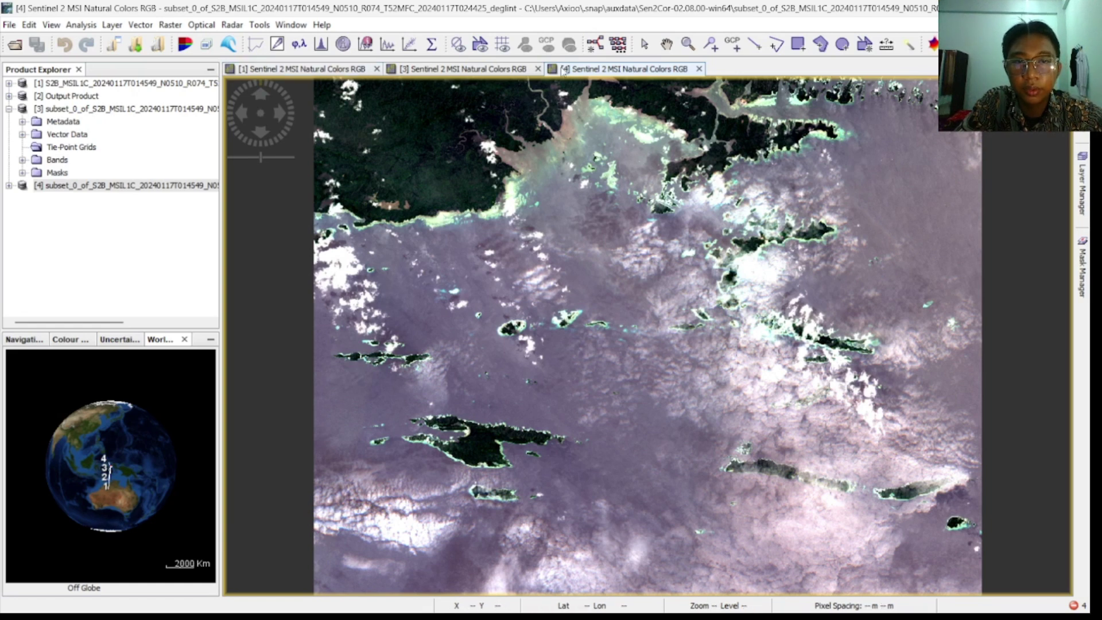
Tile the three RGB image views horizontally and draw another rectangle west of the northern bay reefs in the subset view
{"action": "left_click", "coordinate": [287, 25]}
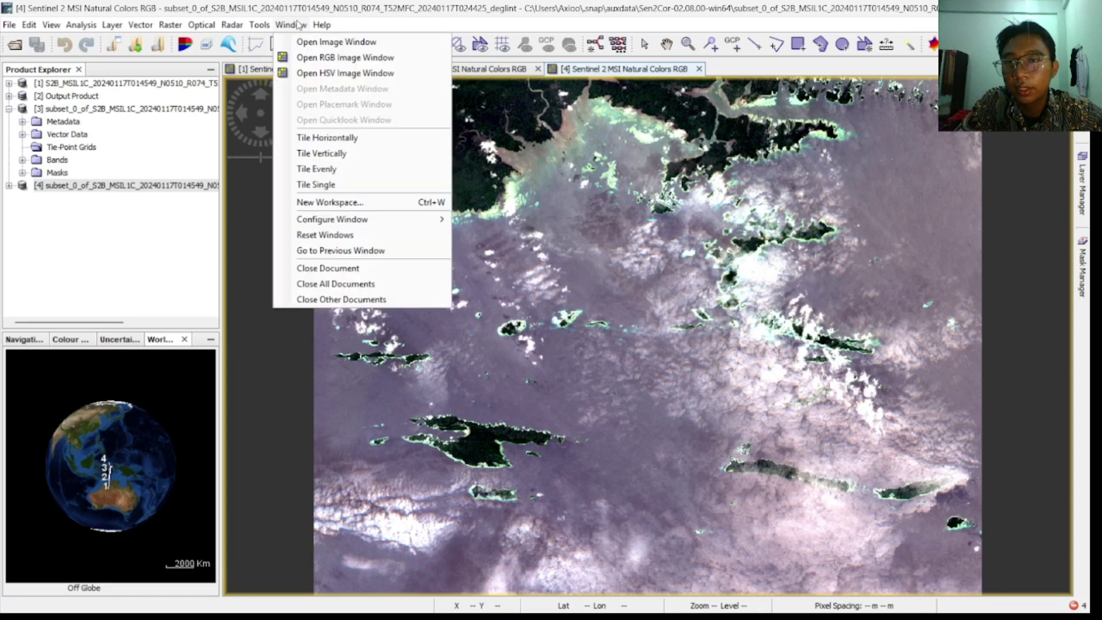
{"action": "left_click", "coordinate": [328, 138]}
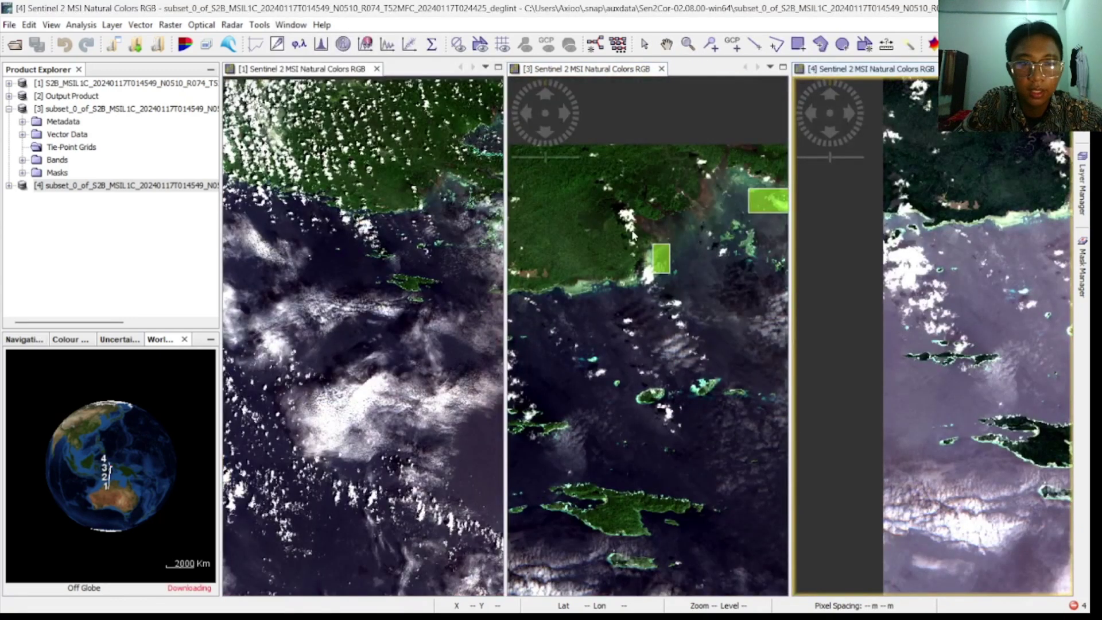
{"action": "left_click", "coordinate": [698, 199]}
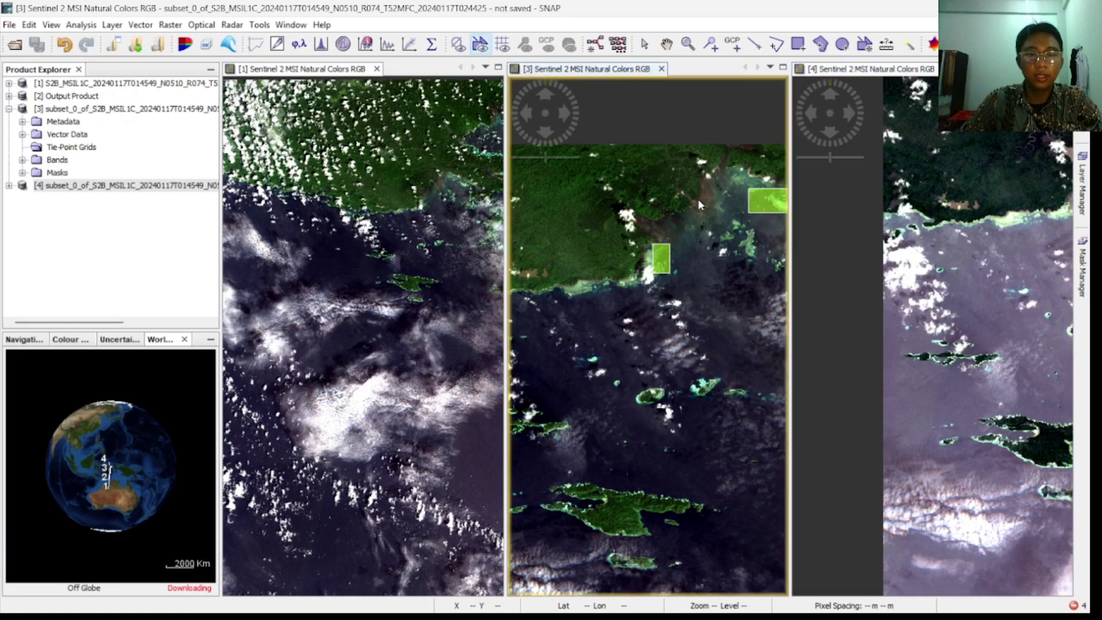
{"action": "mouse_move", "coordinate": [698, 198]}
{"action": "left_mouse_down"}
{"action": "mouse_move", "coordinate": [670, 127]}
{"action": "mouse_move", "coordinate": [672, 172]}
{"action": "mouse_move", "coordinate": [702, 215]}
{"action": "mouse_move", "coordinate": [740, 226]}
{"action": "left_mouse_up"}
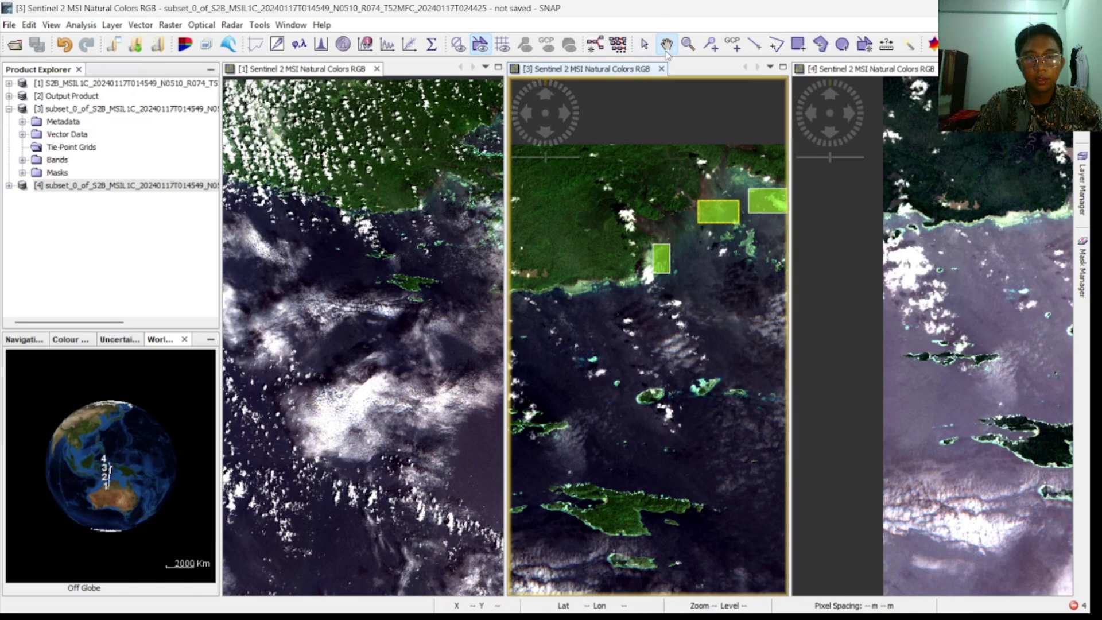
Align the original, subset and deglinted views on the same coast and islands to compare the imagery before and after sun glint correction
{"action": "left_click_drag", "start_coordinate": [680, 164], "coordinate": [644, 90]}
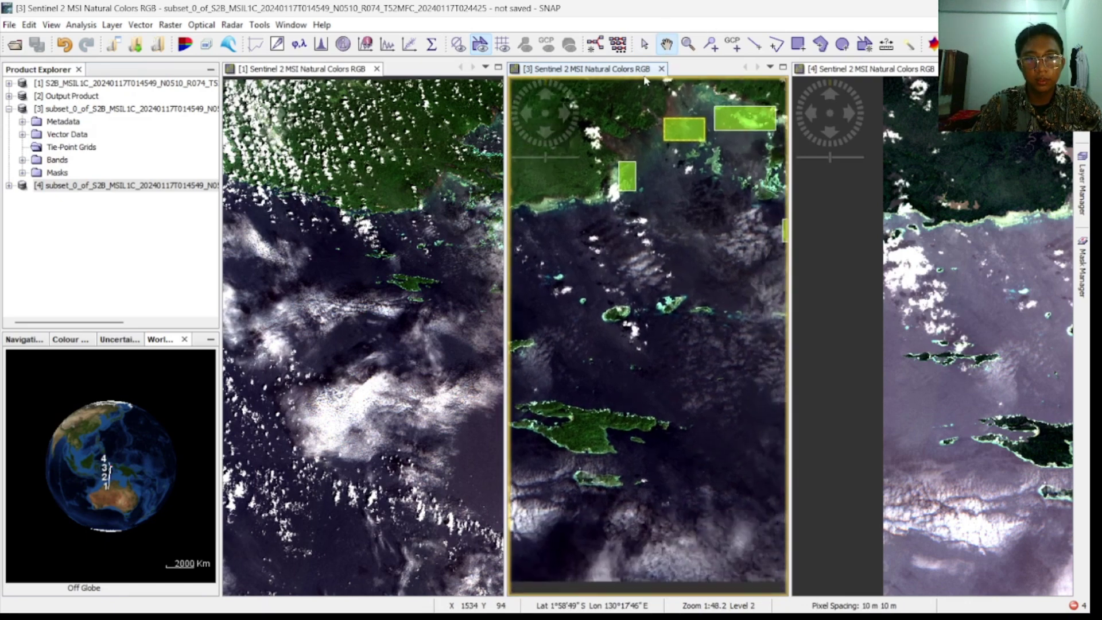
{"action": "left_click_drag", "start_coordinate": [924, 188], "coordinate": [781, 100]}
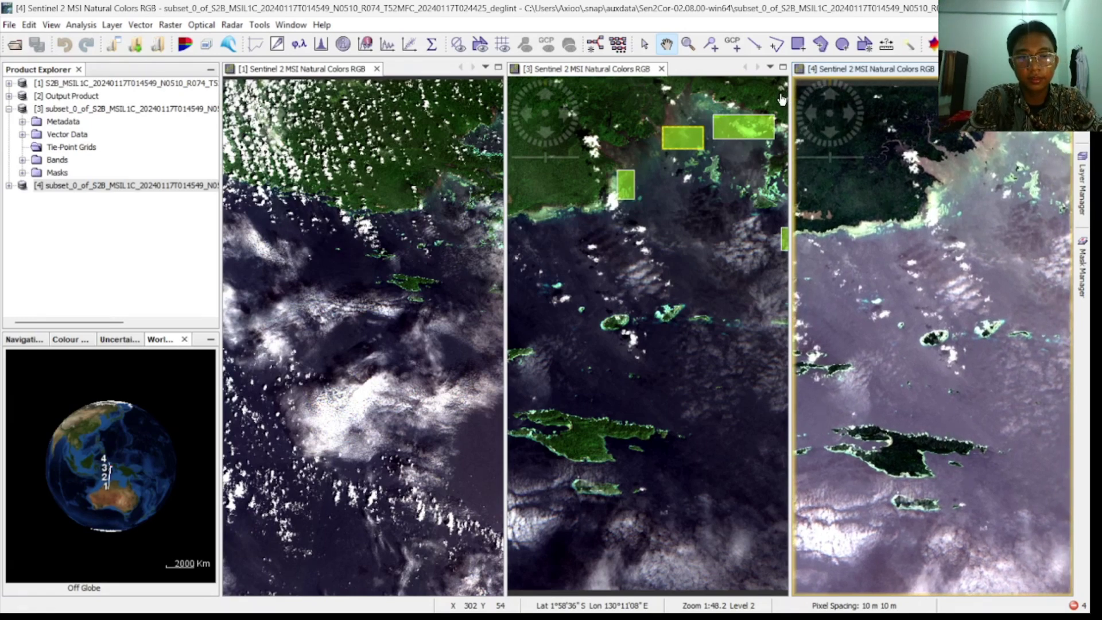
{"action": "left_click", "coordinate": [383, 251]}
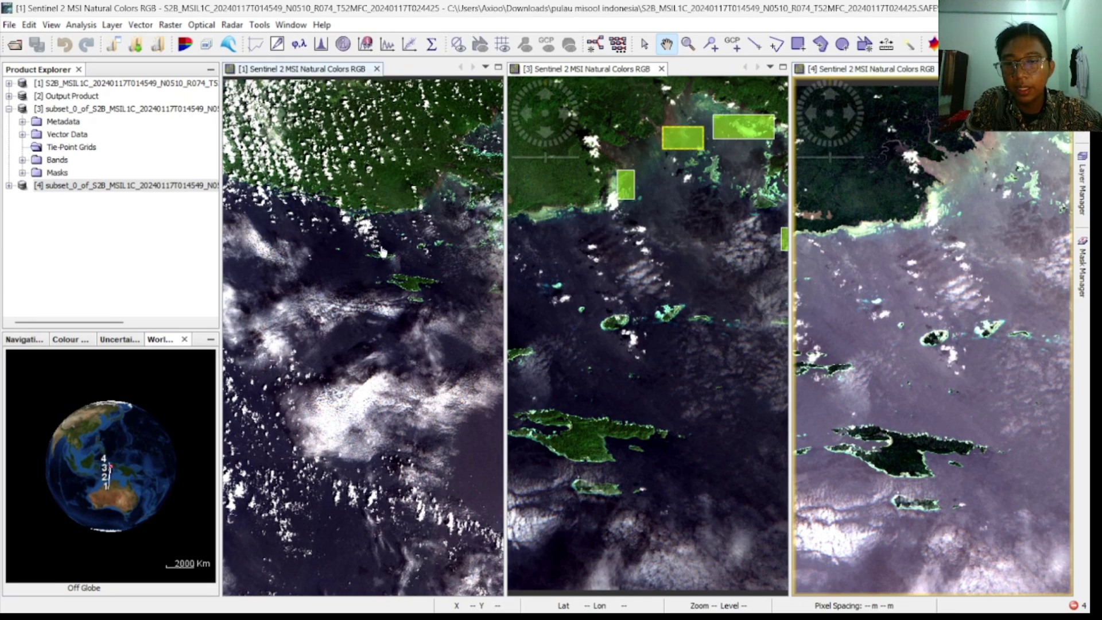
{"action": "left_click_drag", "start_coordinate": [383, 251], "coordinate": [281, 235]}
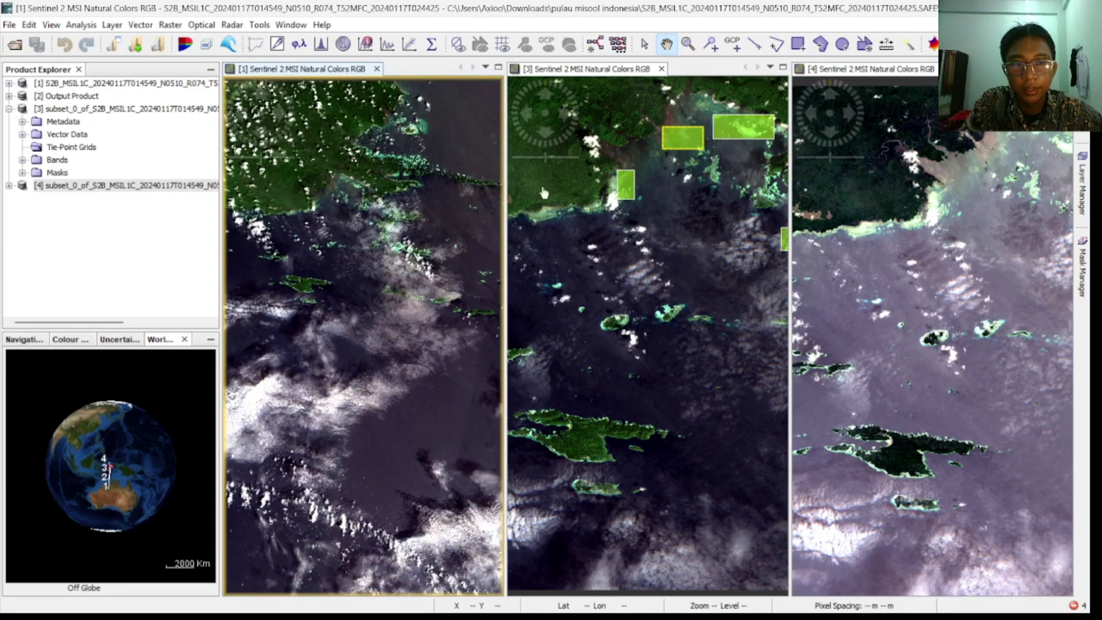
{"action": "mouse_move", "coordinate": [412, 209]}
{"action": "left_mouse_down"}
{"action": "mouse_move", "coordinate": [408, 218]}
{"action": "mouse_move", "coordinate": [460, 164]}
{"action": "mouse_move", "coordinate": [428, 217]}
{"action": "left_mouse_up"}
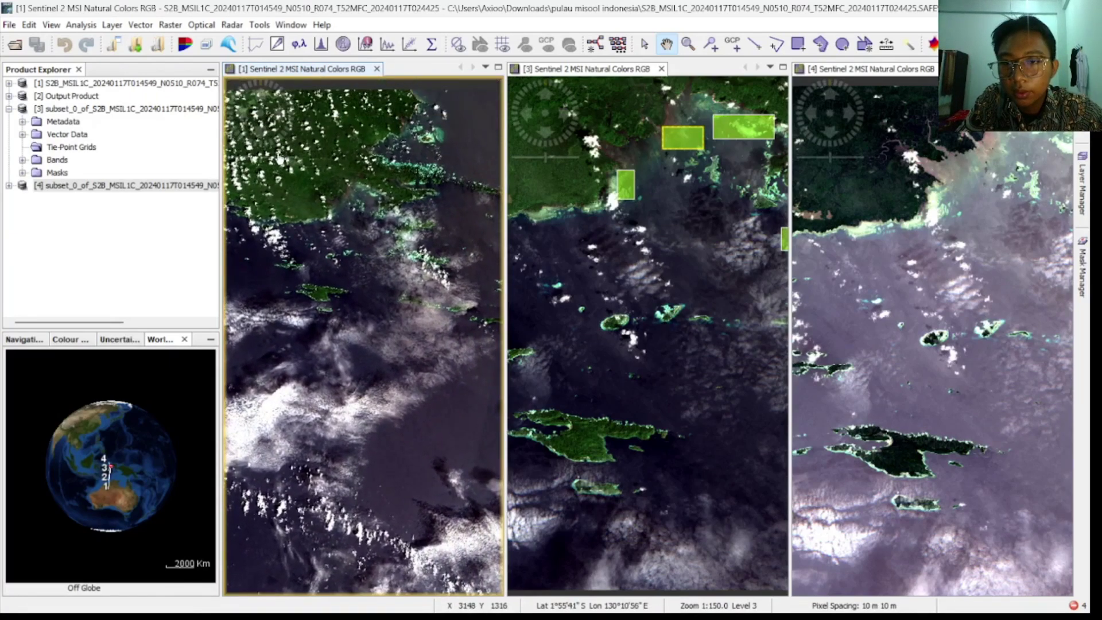
{"action": "left_click_drag", "start_coordinate": [252, 150], "coordinate": [292, 245]}
{"action": "scroll", "coordinate": [311, 165], "scroll_direction": "up", "scroll_amount": 3}
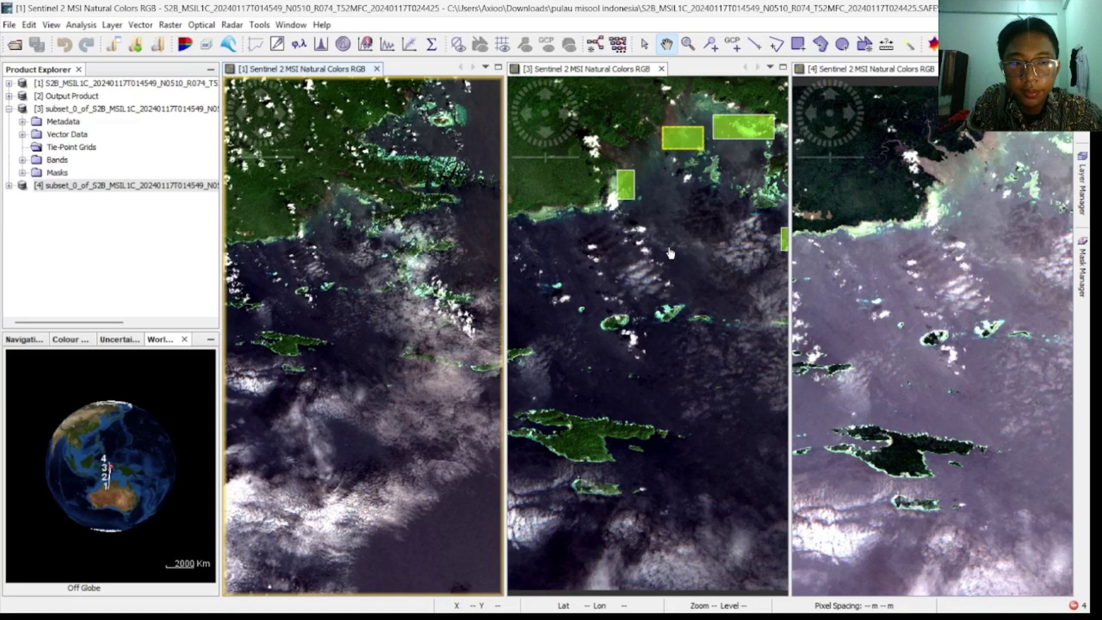
Bring the subset view to the bay and eastern reefs with the glint rectangles and centre the original view on the same area
{"action": "left_click_drag", "start_coordinate": [633, 270], "coordinate": [595, 299]}
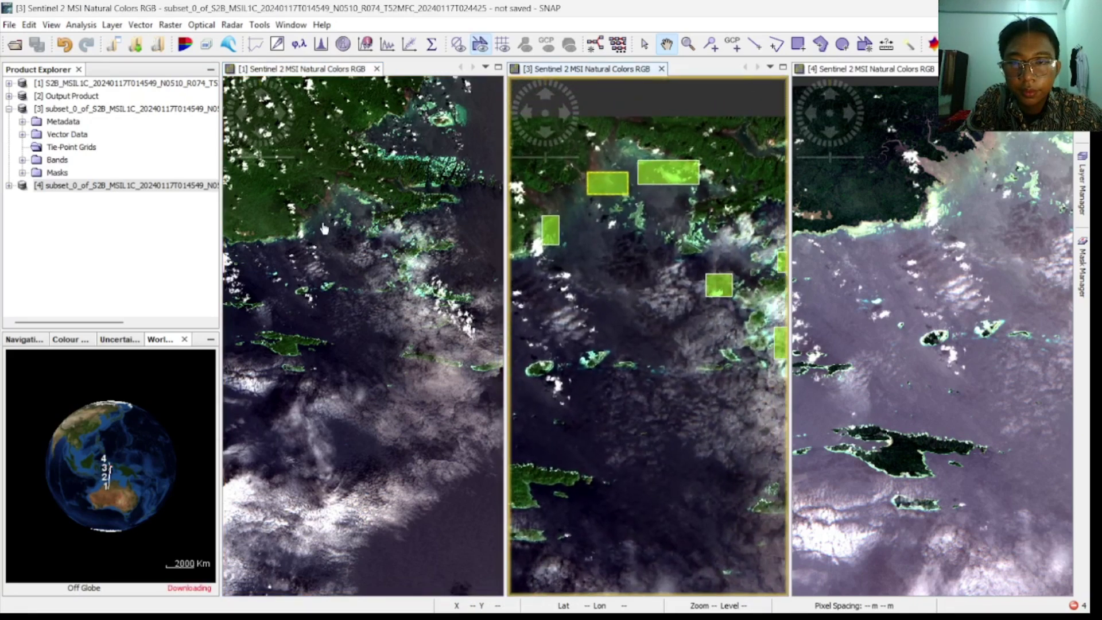
{"action": "left_click_drag", "start_coordinate": [261, 167], "coordinate": [288, 169]}
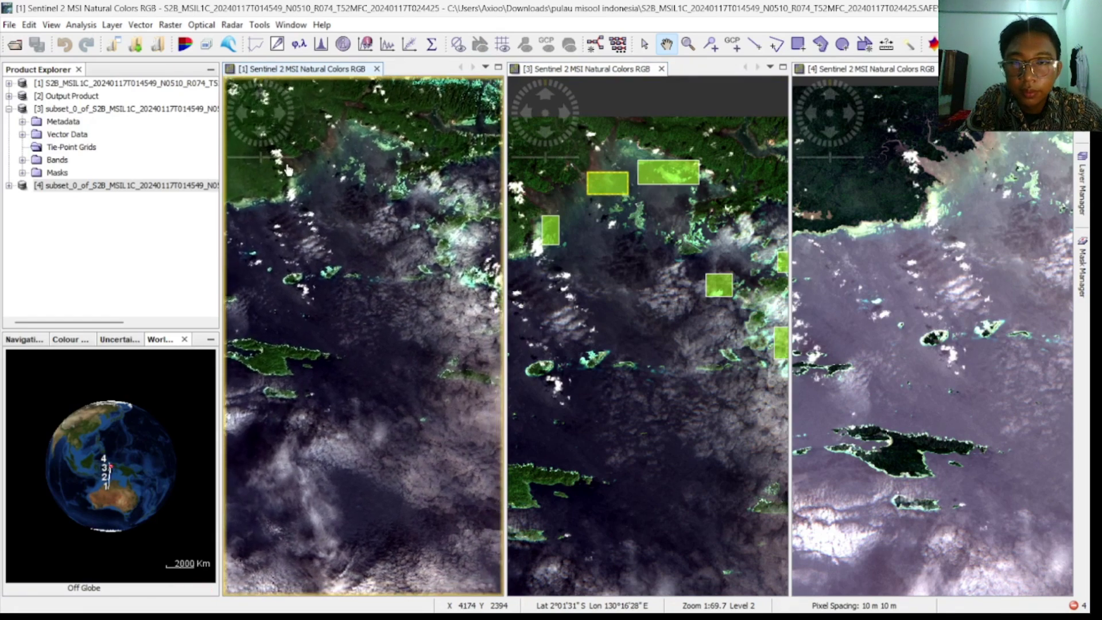
{"action": "left_click_drag", "start_coordinate": [543, 228], "coordinate": [530, 184]}
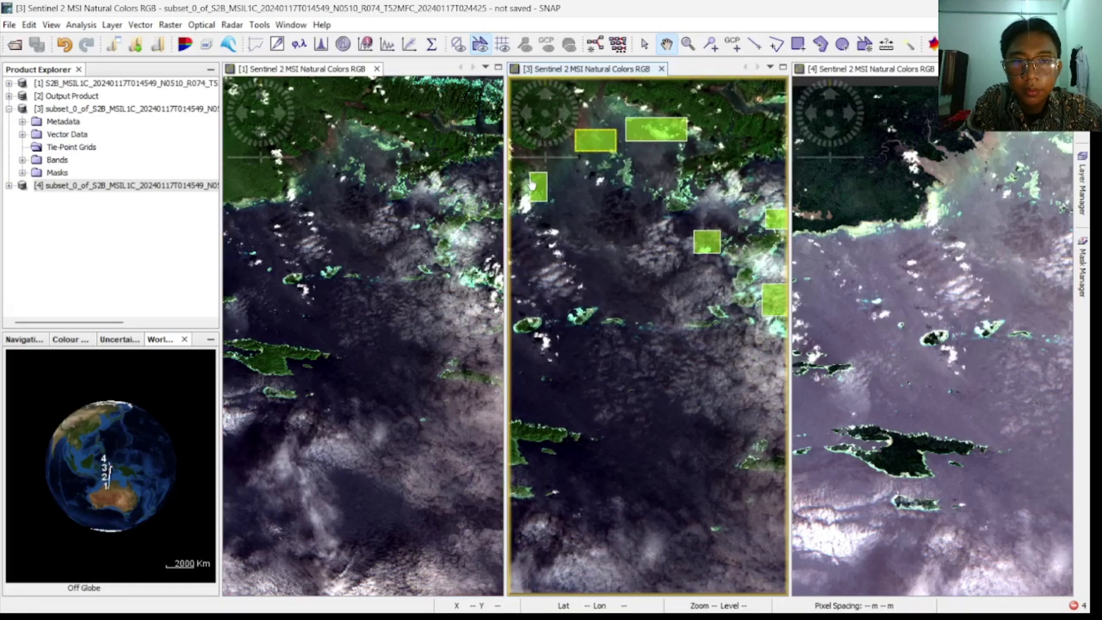
{"action": "left_click", "coordinate": [370, 184]}
{"action": "left_click_drag", "start_coordinate": [370, 184], "coordinate": [361, 169]}
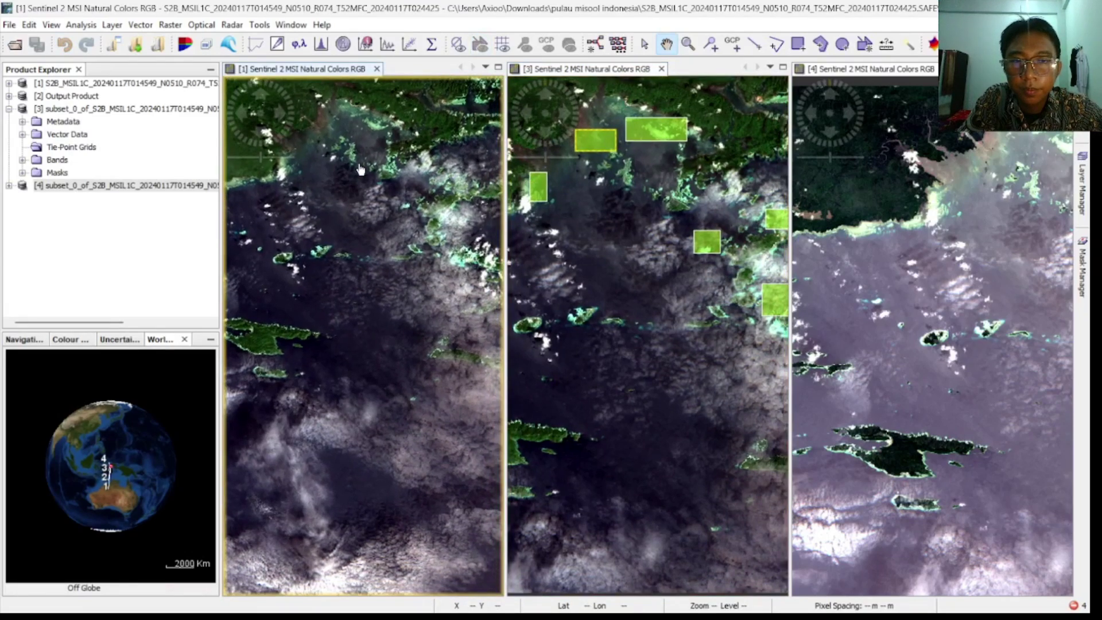
{"action": "mouse_move", "coordinate": [446, 208]}
{"action": "left_mouse_down"}
{"action": "mouse_move", "coordinate": [460, 215]}
{"action": "mouse_move", "coordinate": [449, 213]}
{"action": "left_mouse_up"}
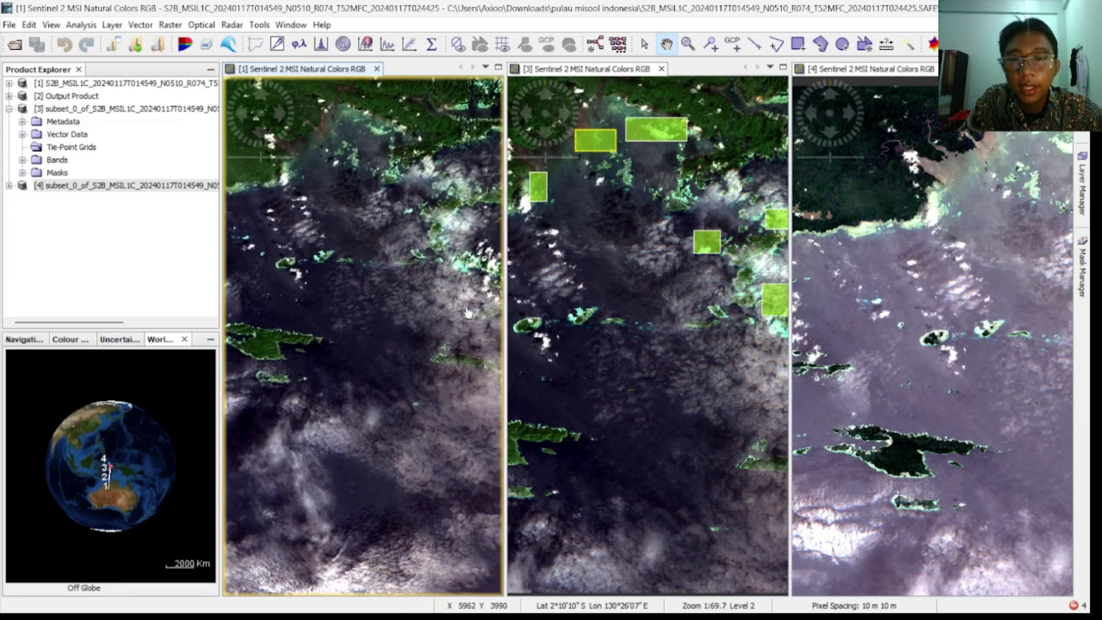
{"action": "mouse_move", "coordinate": [384, 236]}
{"action": "left_mouse_down"}
{"action": "mouse_move", "coordinate": [377, 251]}
{"action": "mouse_move", "coordinate": [378, 226]}
{"action": "left_mouse_up"}
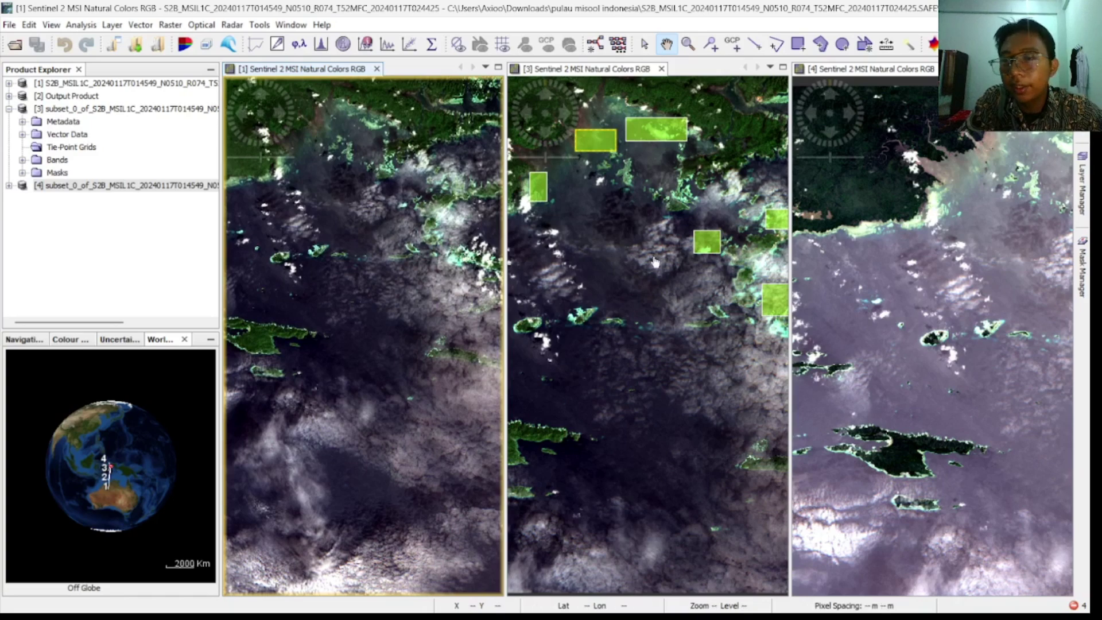
{"action": "left_click", "coordinate": [663, 265]}
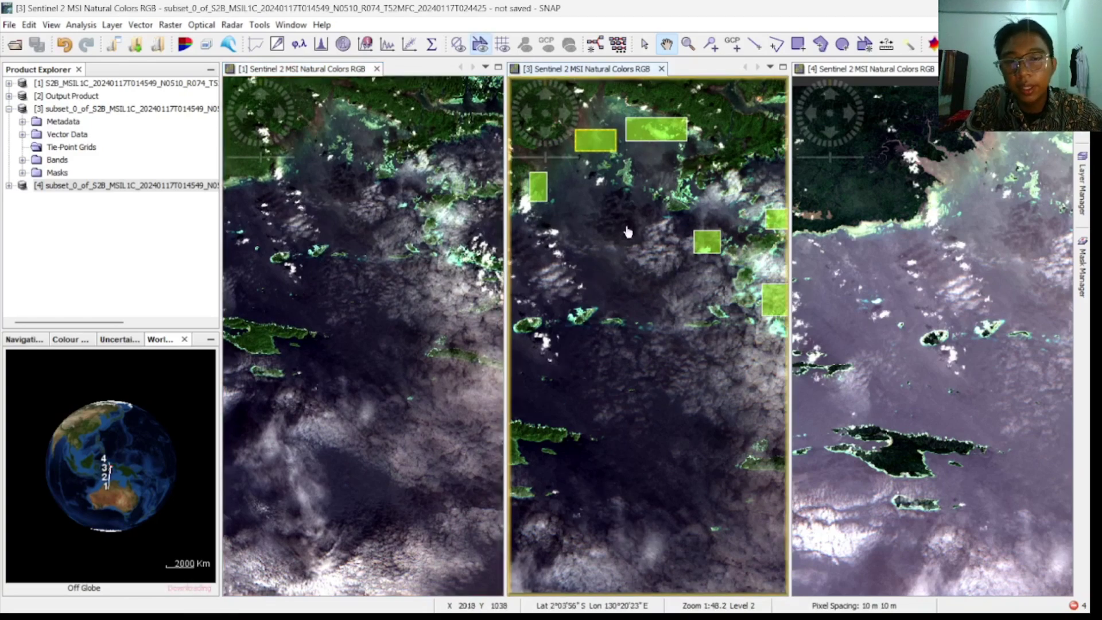
{"action": "left_click_drag", "start_coordinate": [629, 245], "coordinate": [624, 246]}
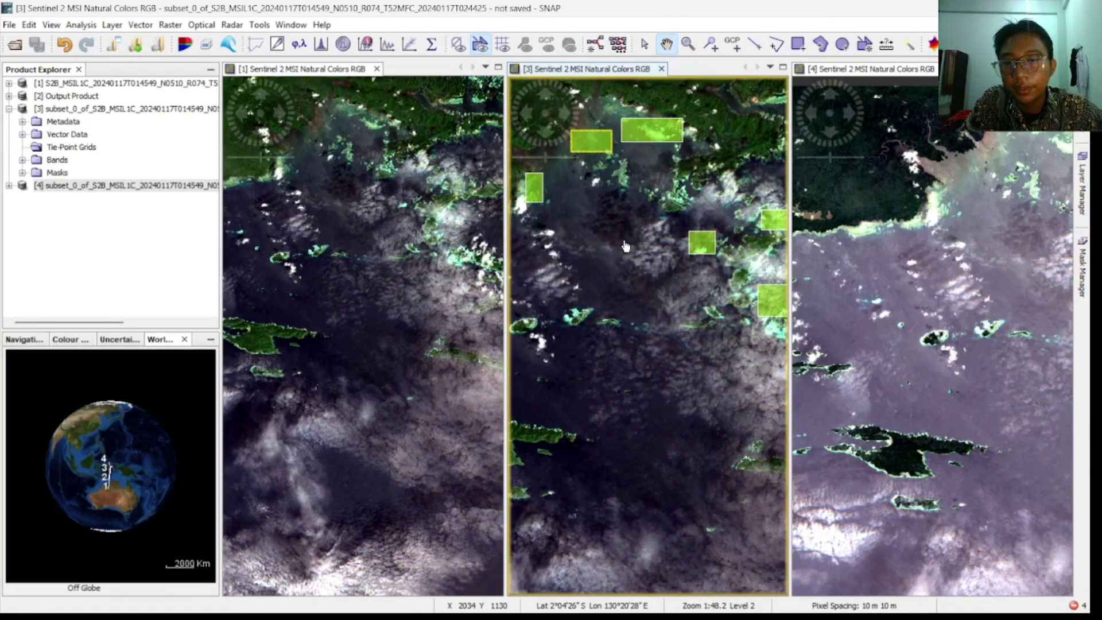
Match the original view's scale and extent to the subset view and shift the deglinted view to the same bay and islands for comparison
{"action": "left_click_drag", "start_coordinate": [387, 260], "coordinate": [365, 267]}
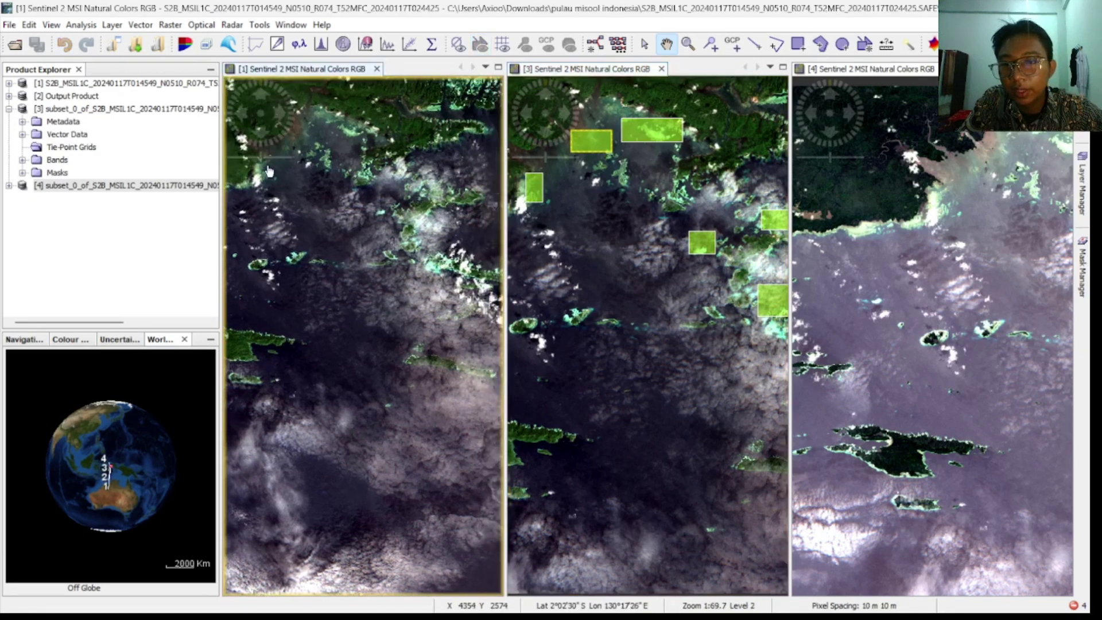
{"action": "left_click_drag", "start_coordinate": [257, 157], "coordinate": [268, 158]}
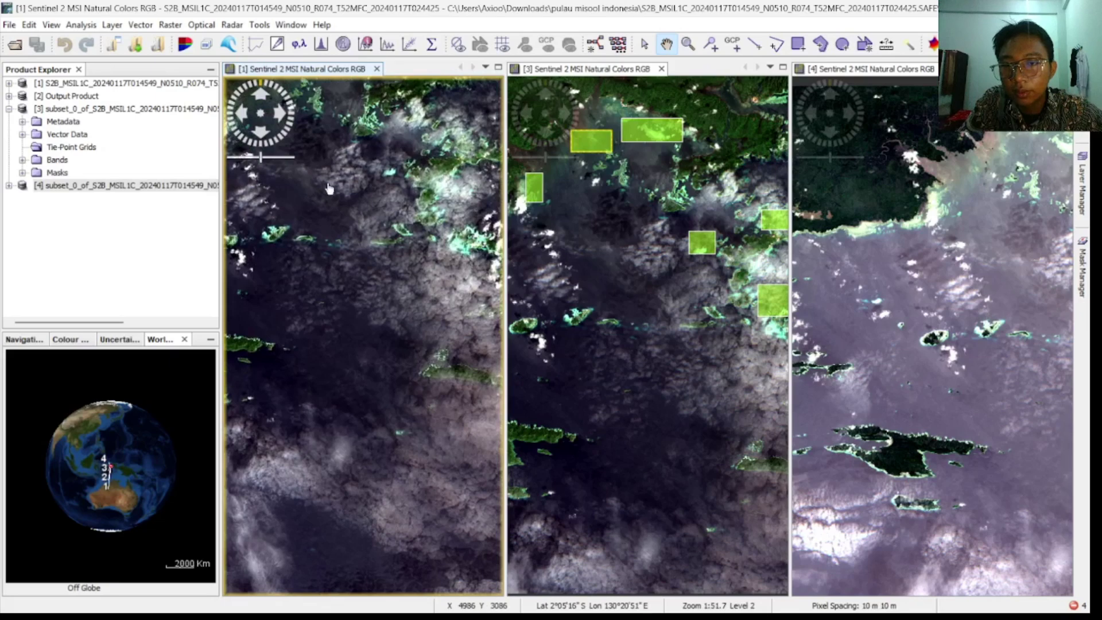
{"action": "left_click_drag", "start_coordinate": [327, 176], "coordinate": [361, 266]}
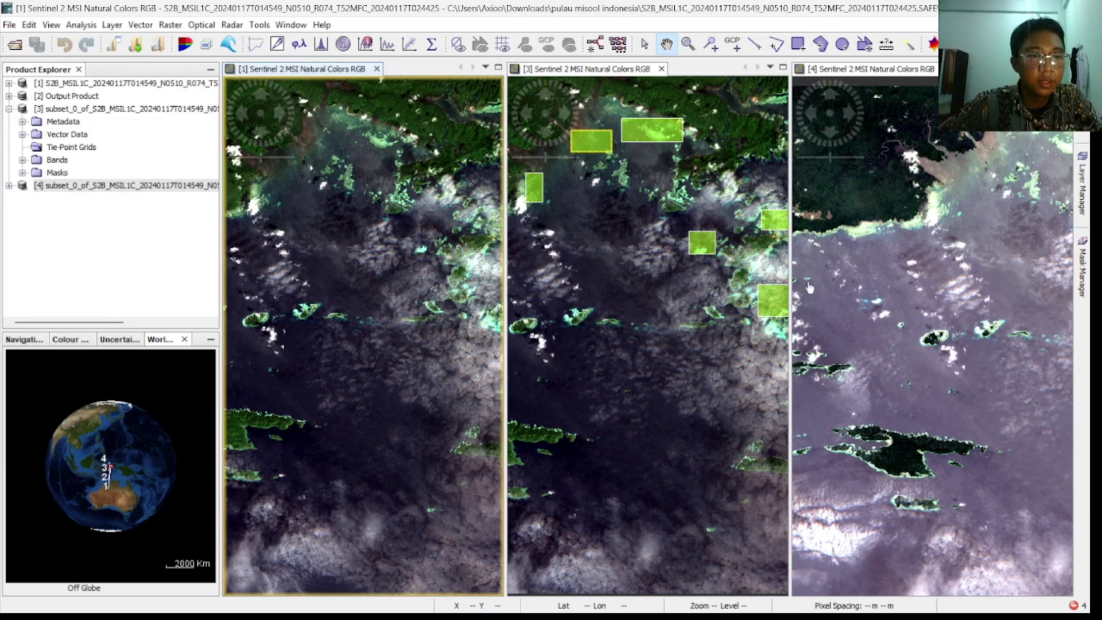
{"action": "left_click_drag", "start_coordinate": [879, 266], "coordinate": [773, 258]}
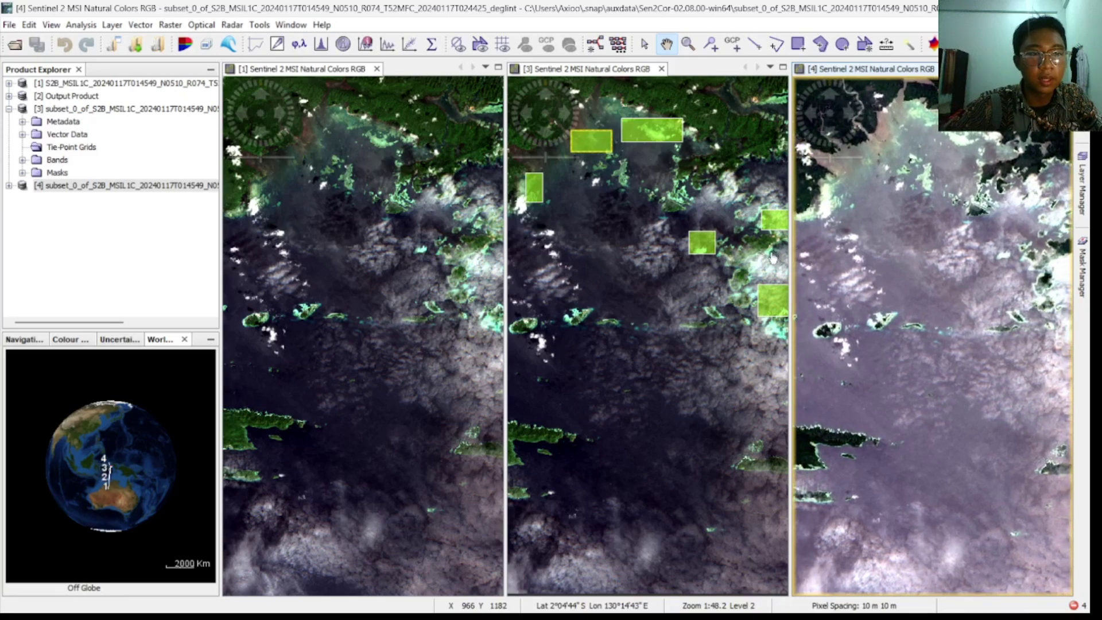